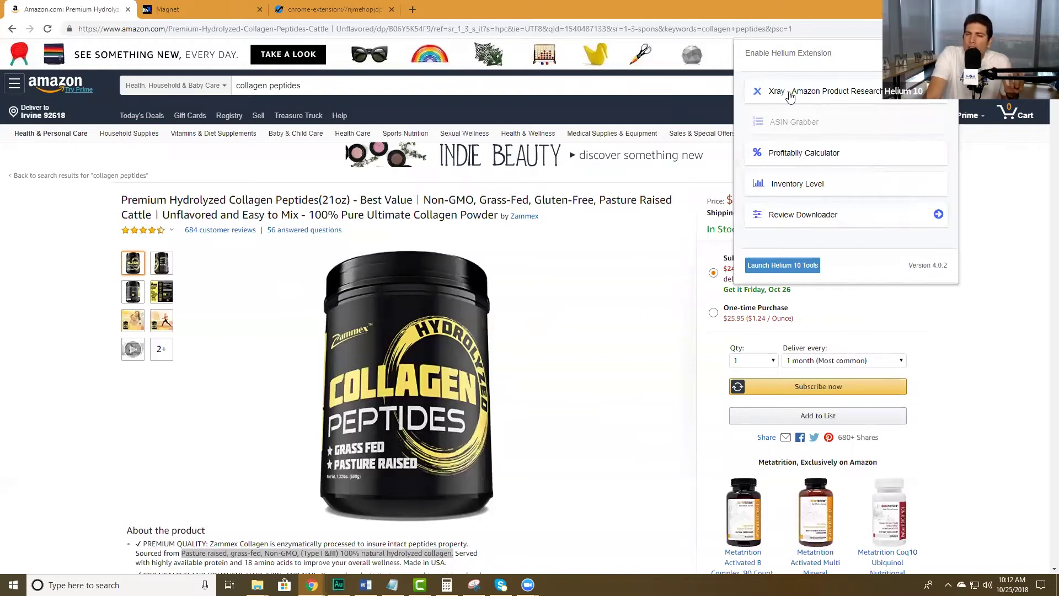
# - Switch to the Magnet keyword results for kids bath bombs and sort the phrases by exact search volume, high to low
pyautogui.click(173, 6)
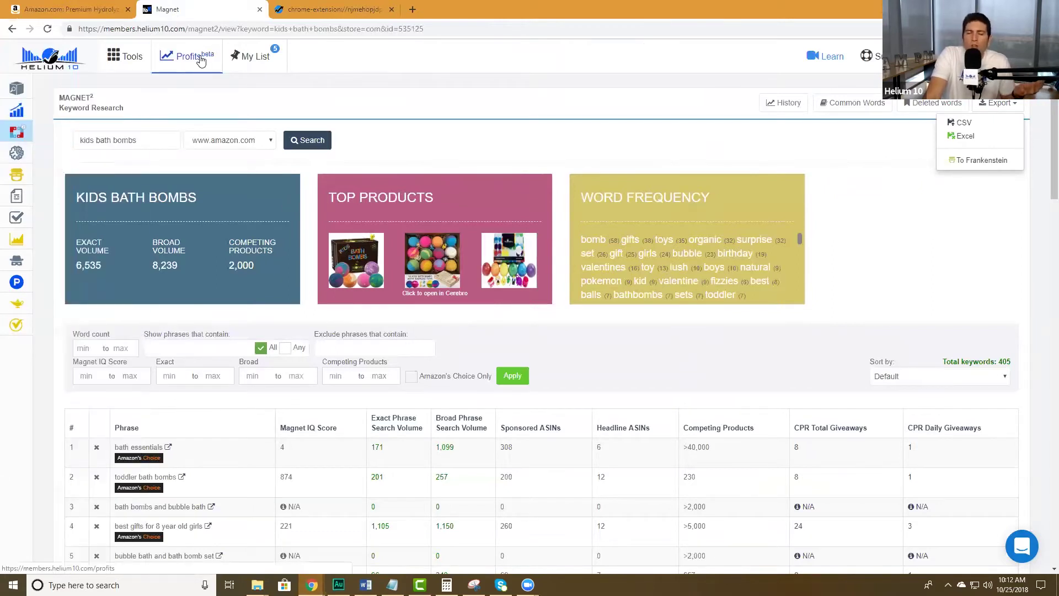
pyautogui.moveTo(55, 133)
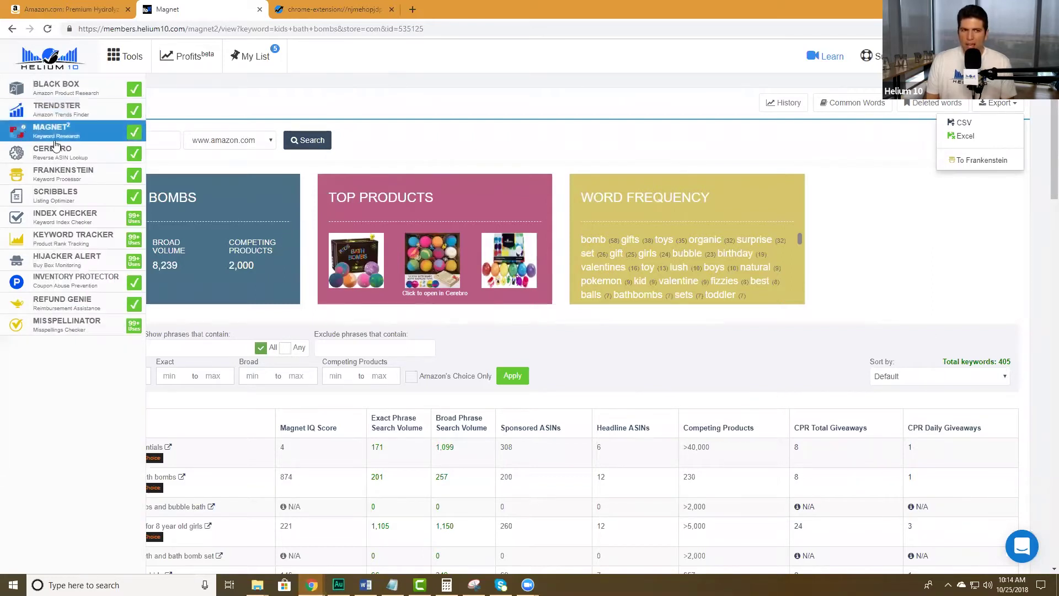
pyautogui.scroll(-1, 312, 172)
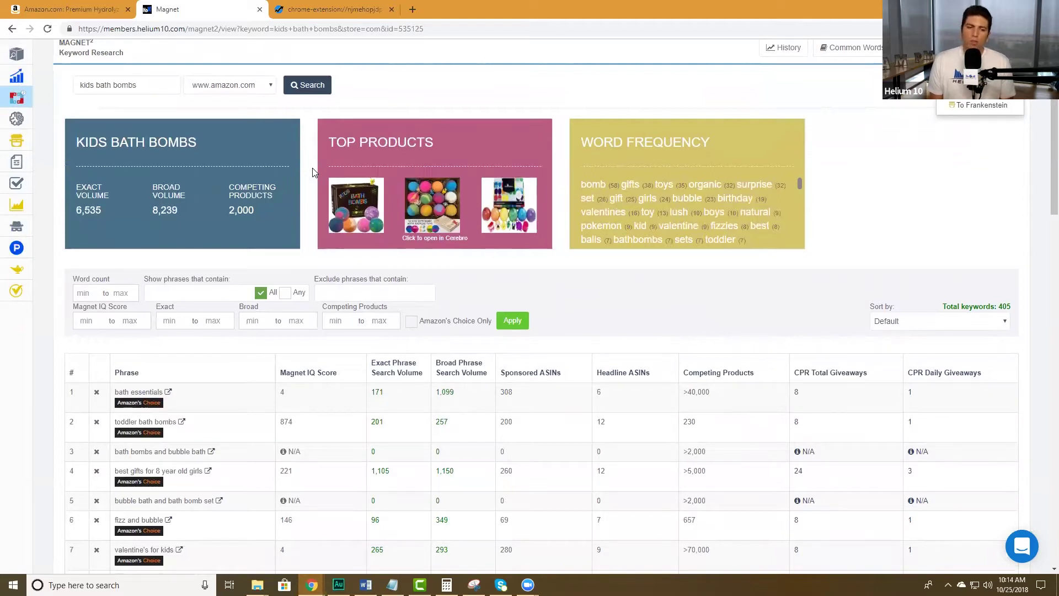
pyautogui.click(390, 377)
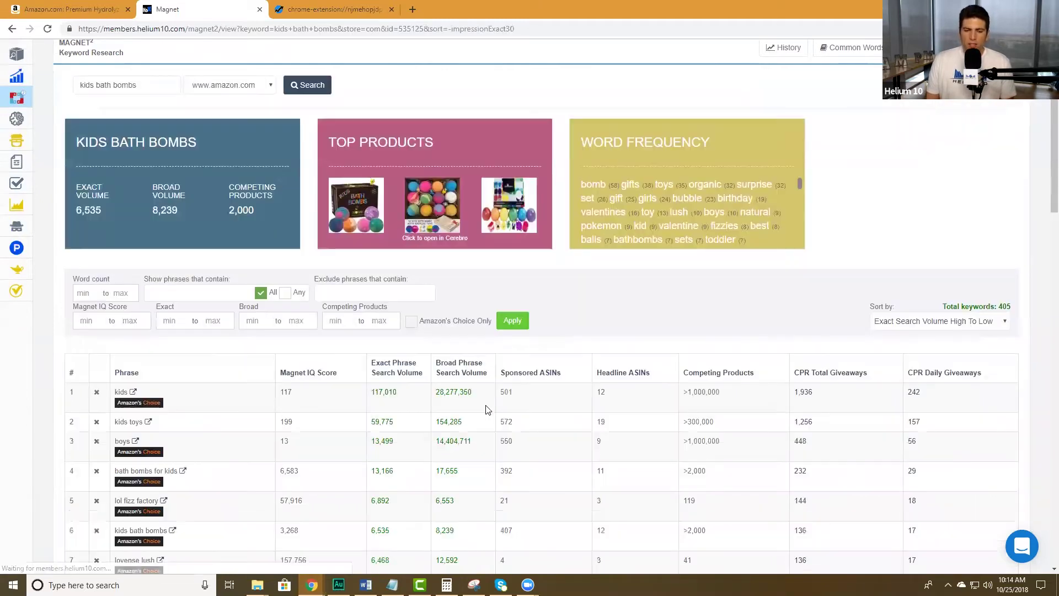
# - Examine the sorted kids bath bombs phrases for relevance, search volume and number of competing products
pyautogui.scroll(-5, 487, 409)
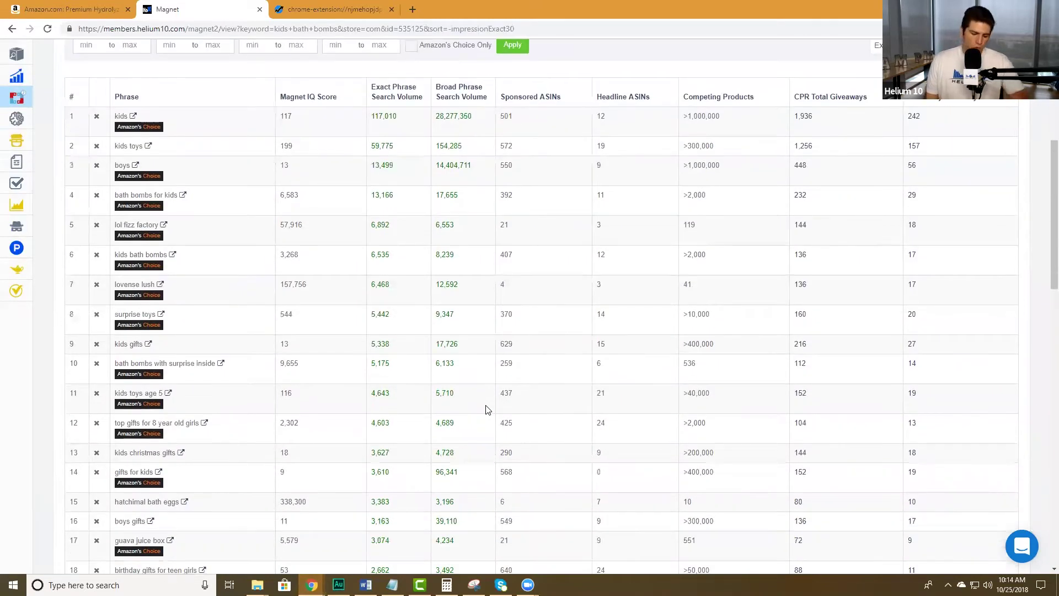
pyautogui.scroll(-2, 487, 409)
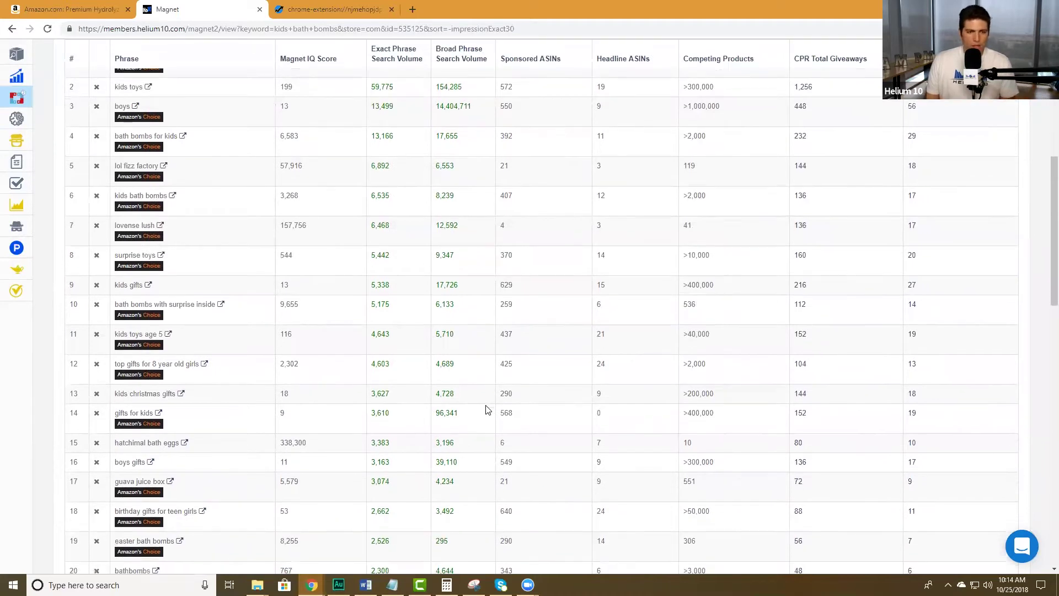
pyautogui.scroll(-4, 487, 409)
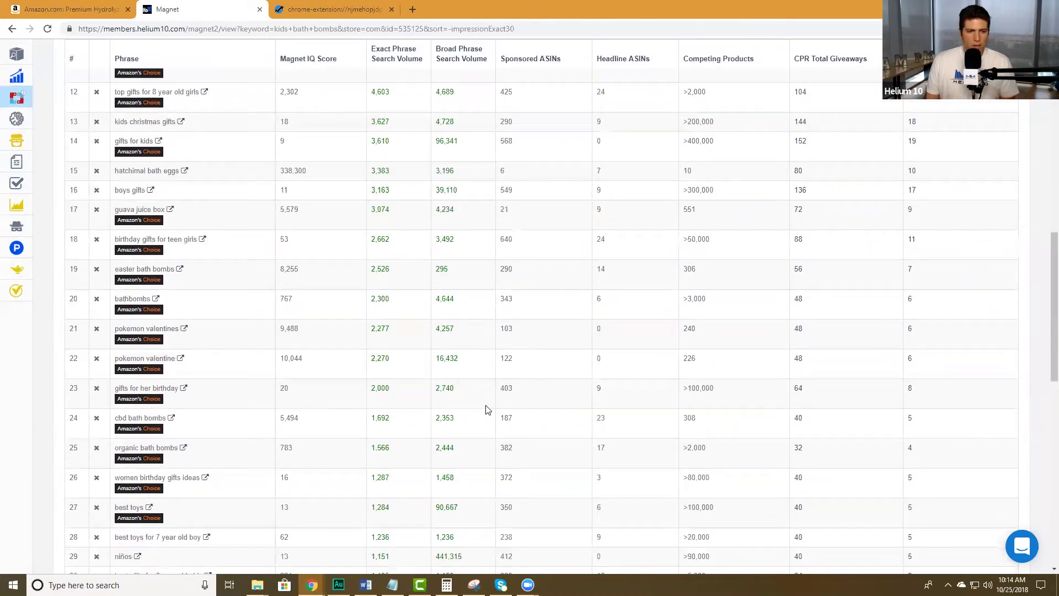
pyautogui.scroll(-2, 487, 409)
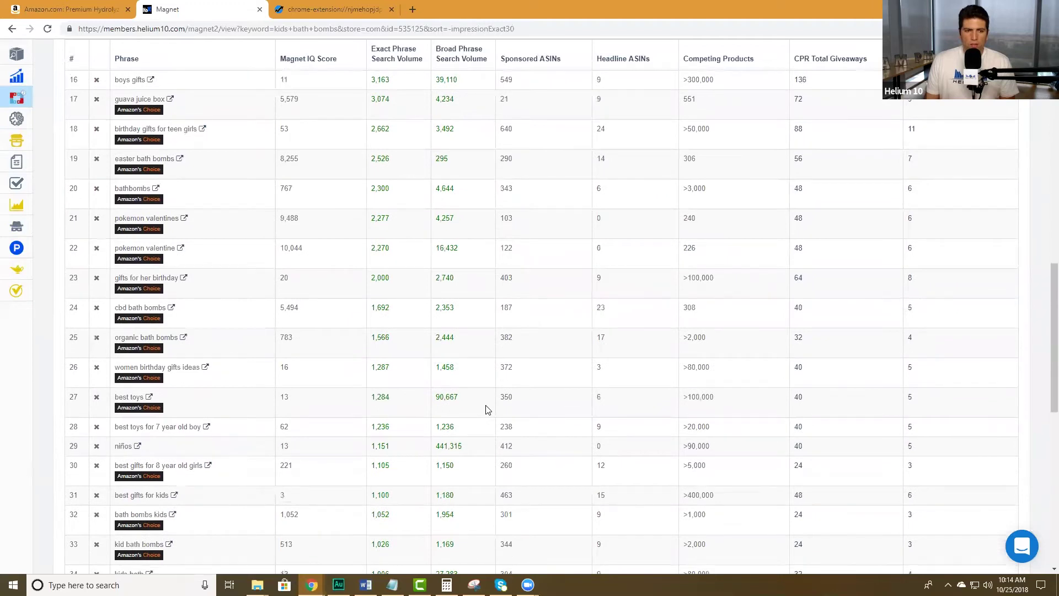
pyautogui.scroll(-3, 487, 409)
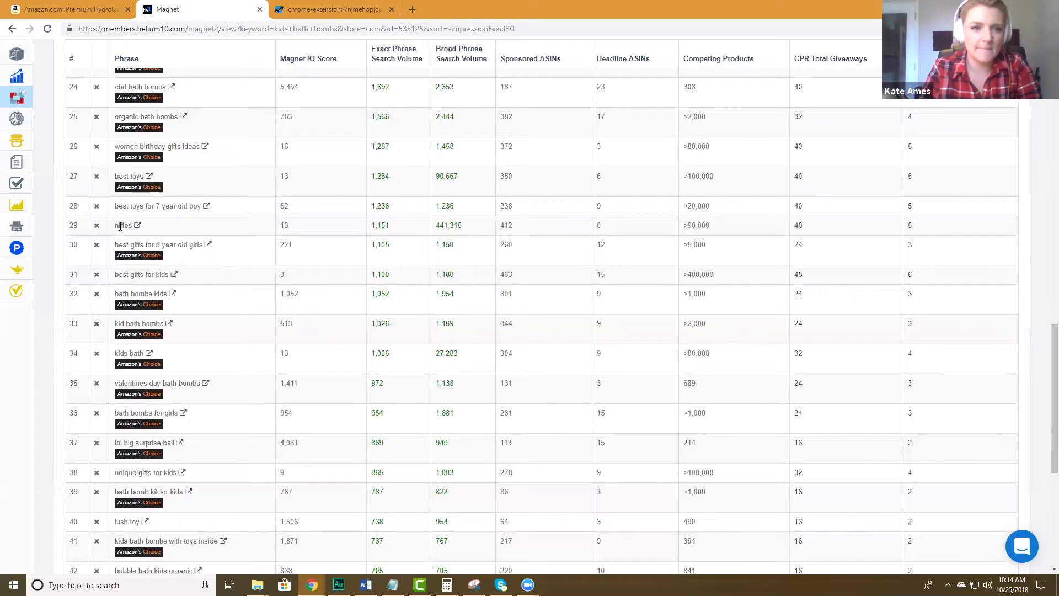
pyautogui.scroll(-5, 200, 326)
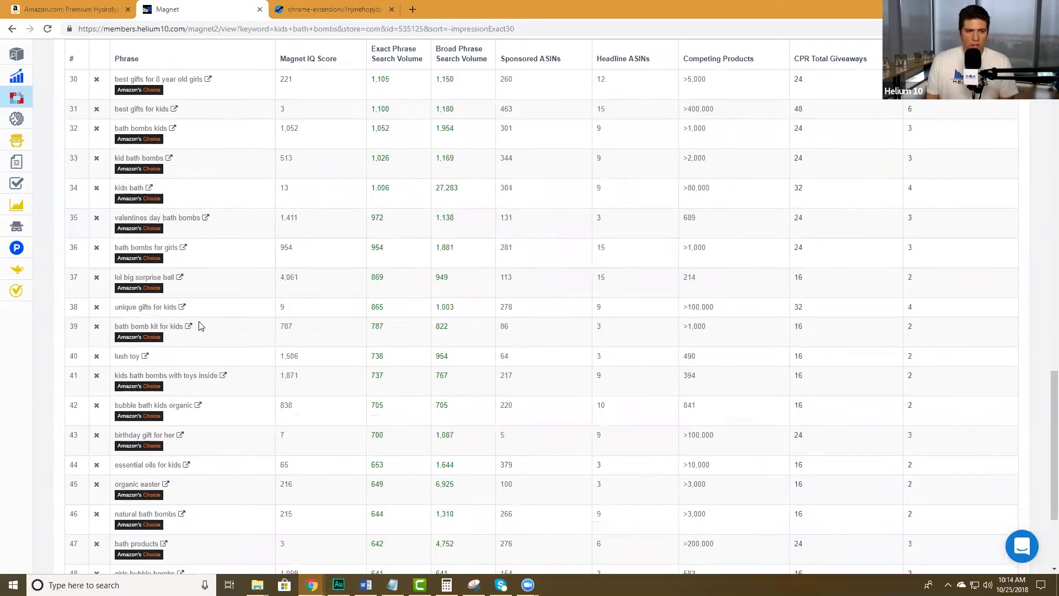
pyautogui.scroll(-2, 201, 326)
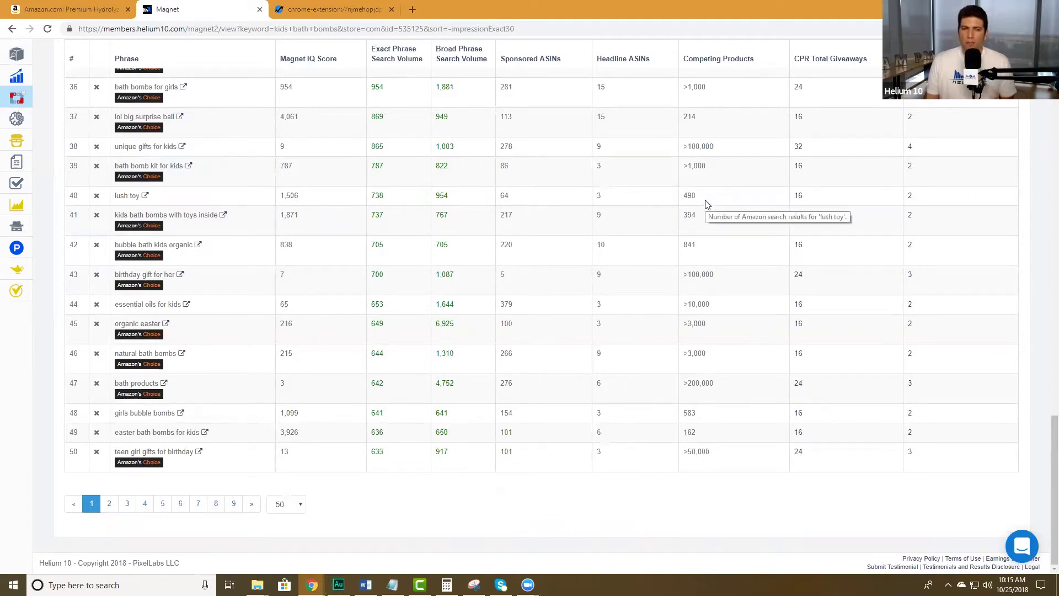
pyautogui.scroll(14, 508, 256)
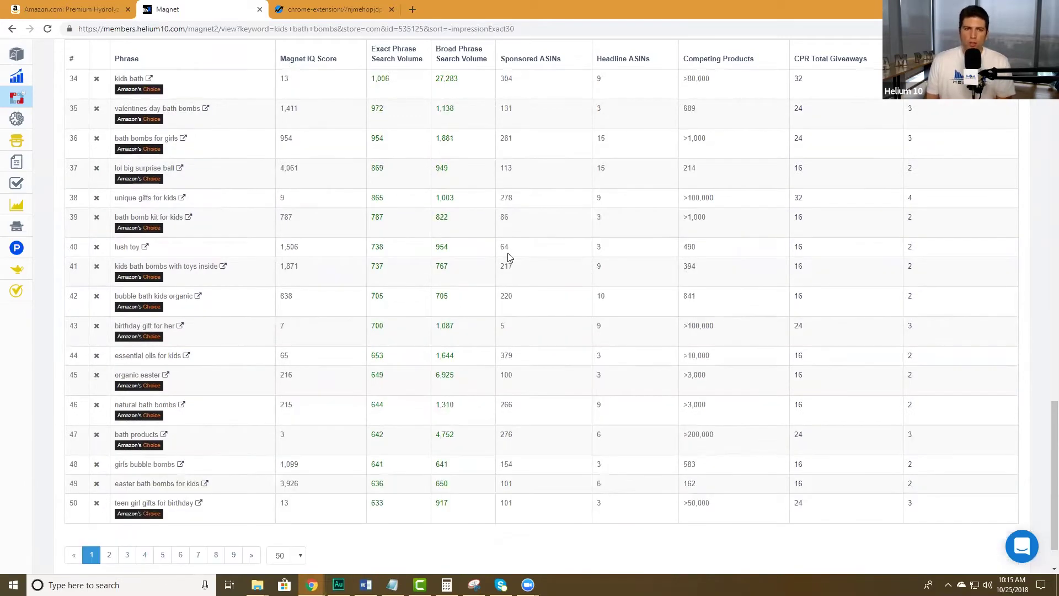
pyautogui.scroll(3, 508, 256)
# - Open the Cerebro reverse ASIN lookup, and search Amazon's Health, Household & Baby Care for "collagen peptides powder"
pyautogui.click(52, 117)
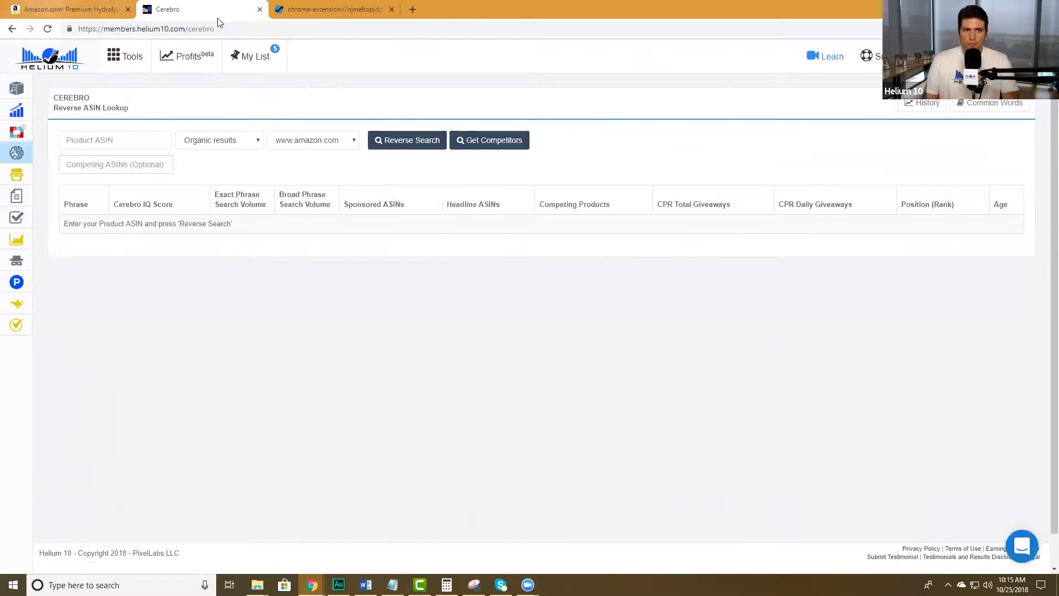
pyautogui.moveTo(71, 9); pyautogui.dragTo(341, 21)
pyautogui.click(362, 84)
pyautogui.write('powder')
pyautogui.press('Return')
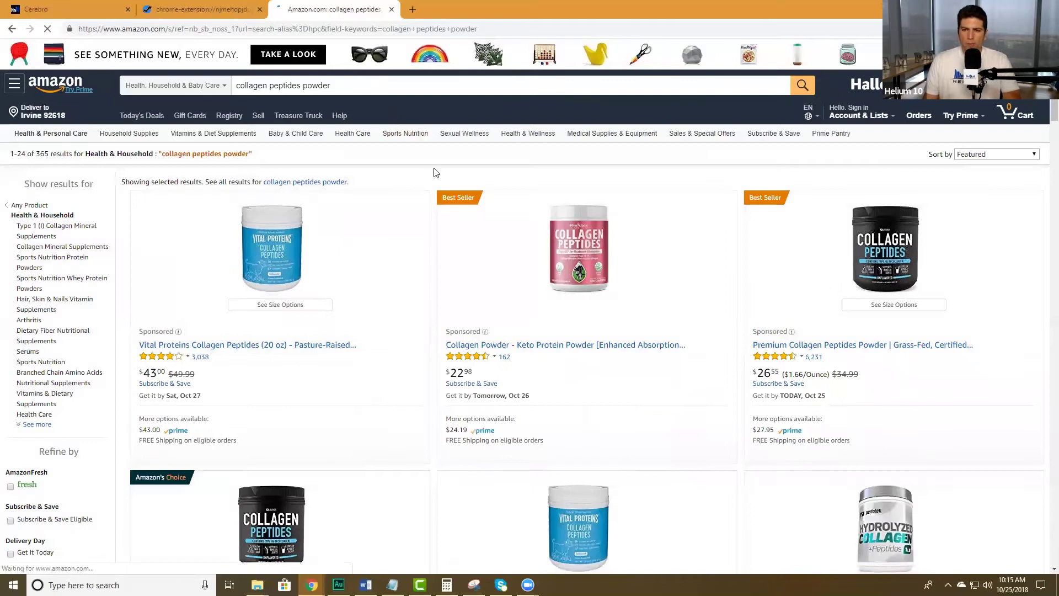
# - Look through the first page of collagen peptides powder results and go to the second page
pyautogui.scroll(-10, 433, 169)
pyautogui.scroll(-10, 434, 172)
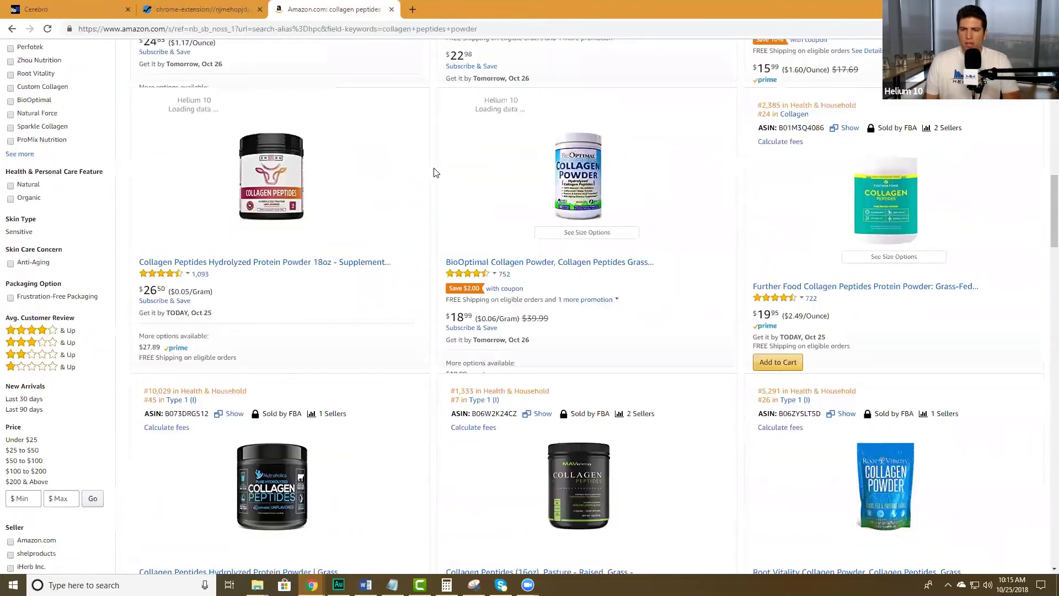
pyautogui.scroll(-10, 434, 172)
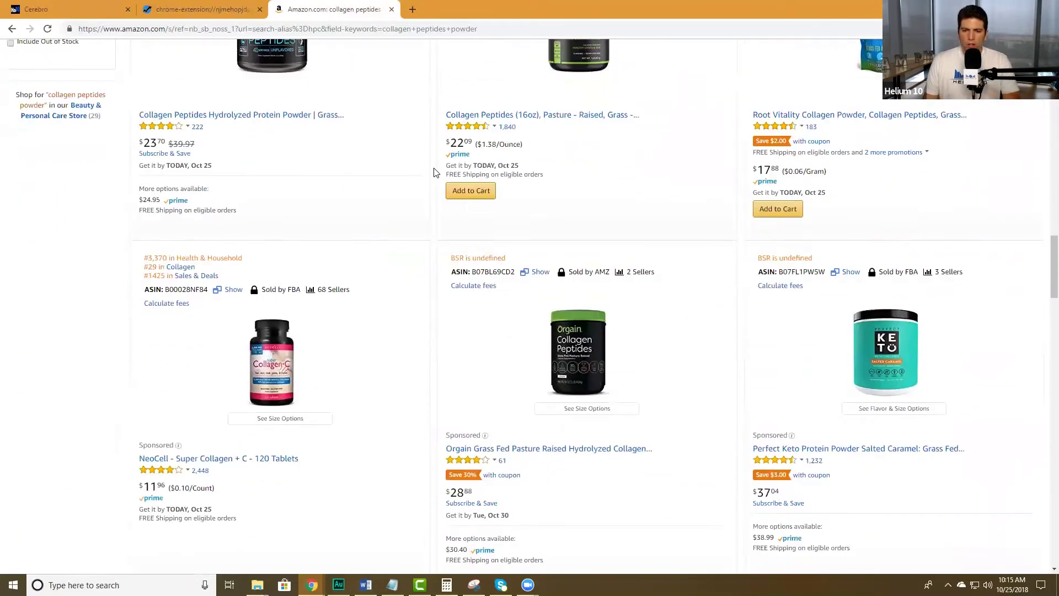
pyautogui.scroll(-5, 434, 172)
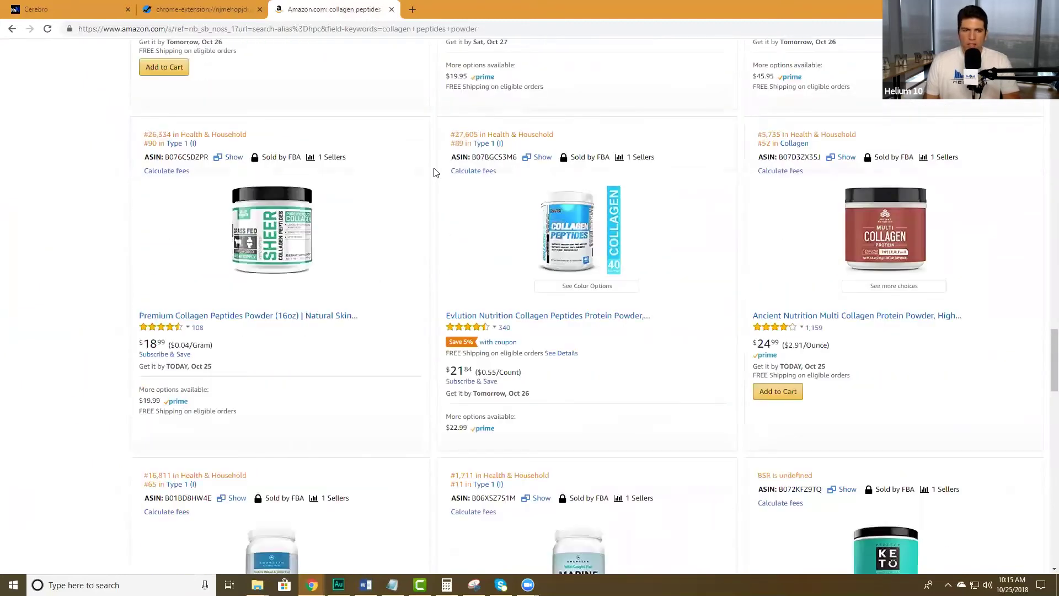
pyautogui.scroll(-5, 434, 172)
pyautogui.scroll(-10, 433, 172)
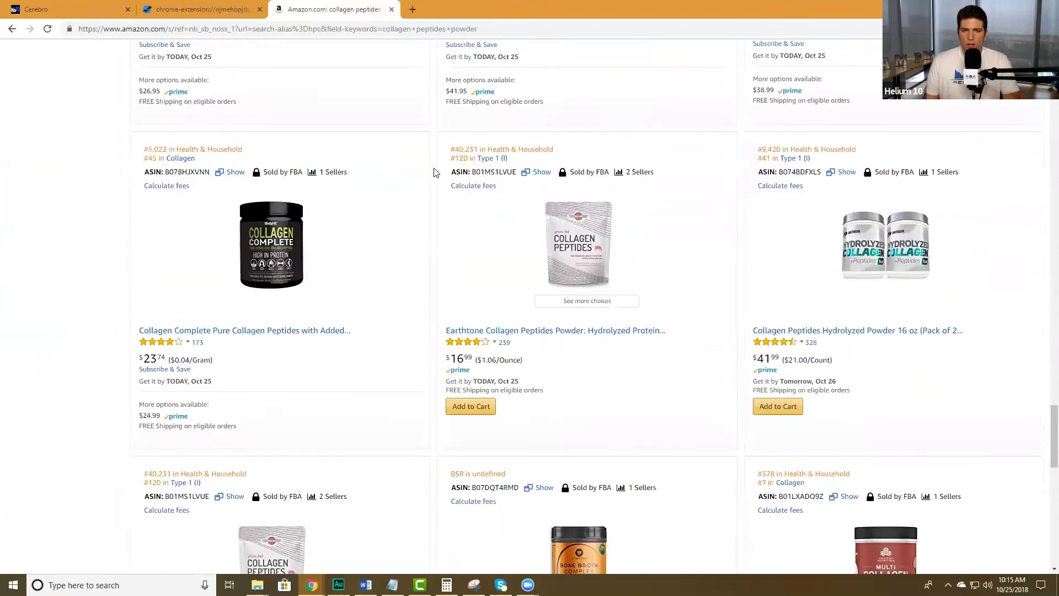
pyautogui.click(575, 435)
# - Copy ASIN B07FB4JTJR from the Pure Collagen Peptides (6 oz) listing and enter it as the product ASIN in Cerebro
pyautogui.scroll(-15, 485, 233)
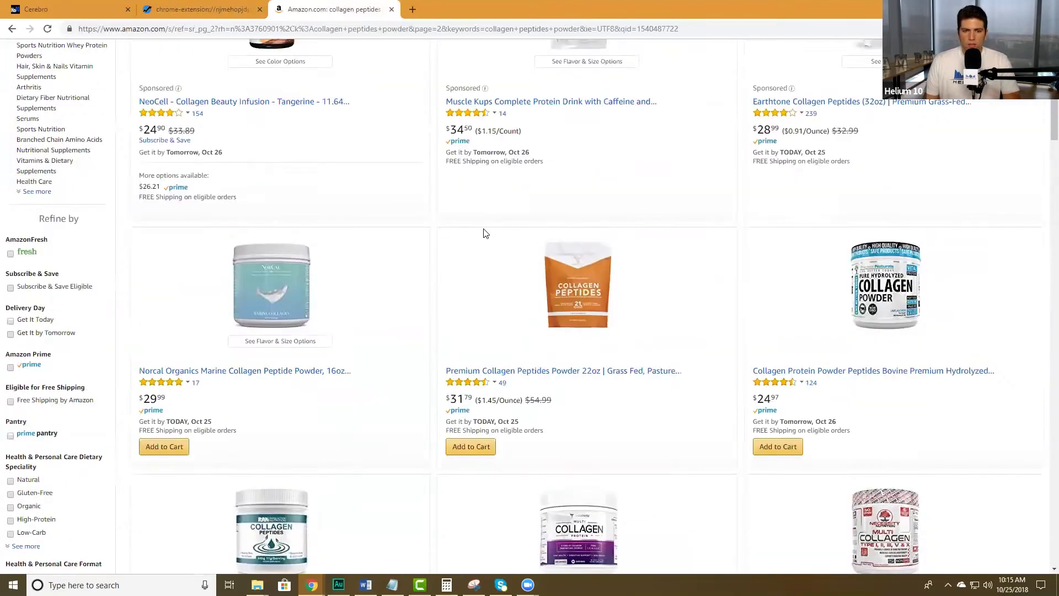
pyautogui.scroll(-5, 485, 234)
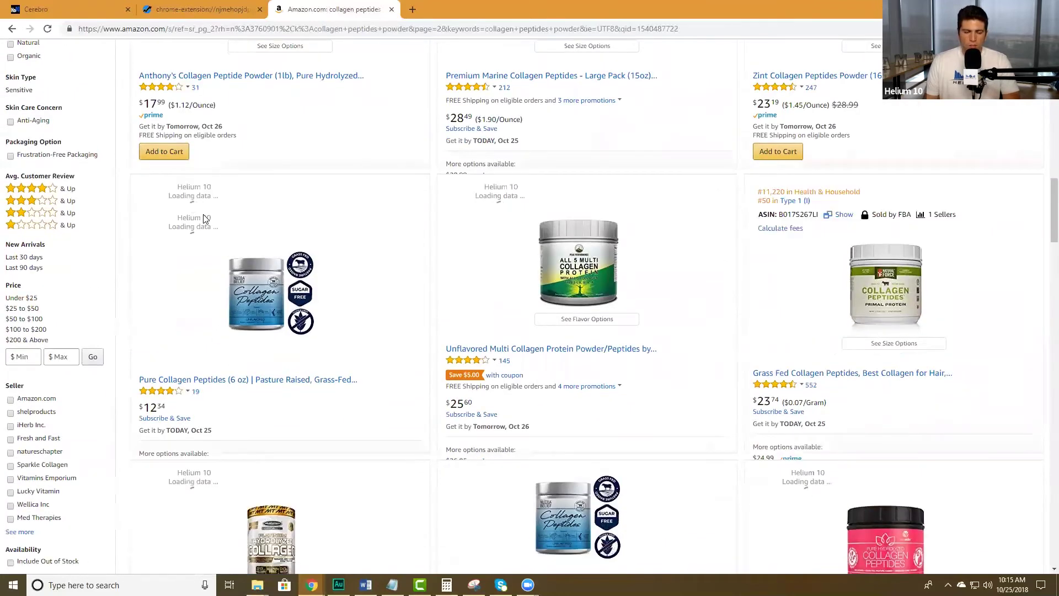
pyautogui.scroll(3, 199, 259)
pyautogui.scroll(-4, 214, 308)
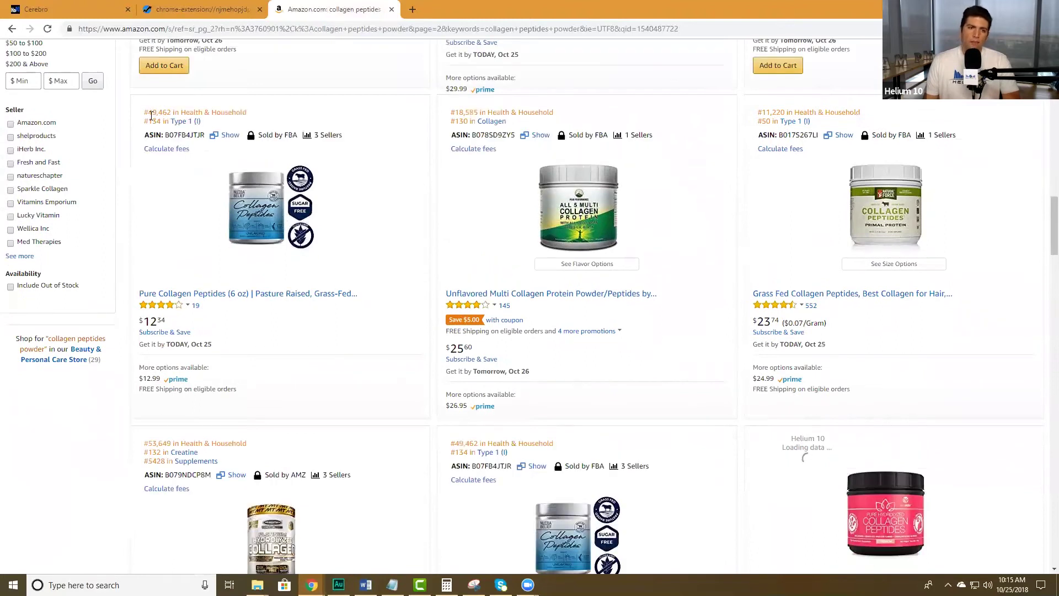
pyautogui.doubleClick(184, 159)
pyautogui.hotkey('ctrl', 'c')
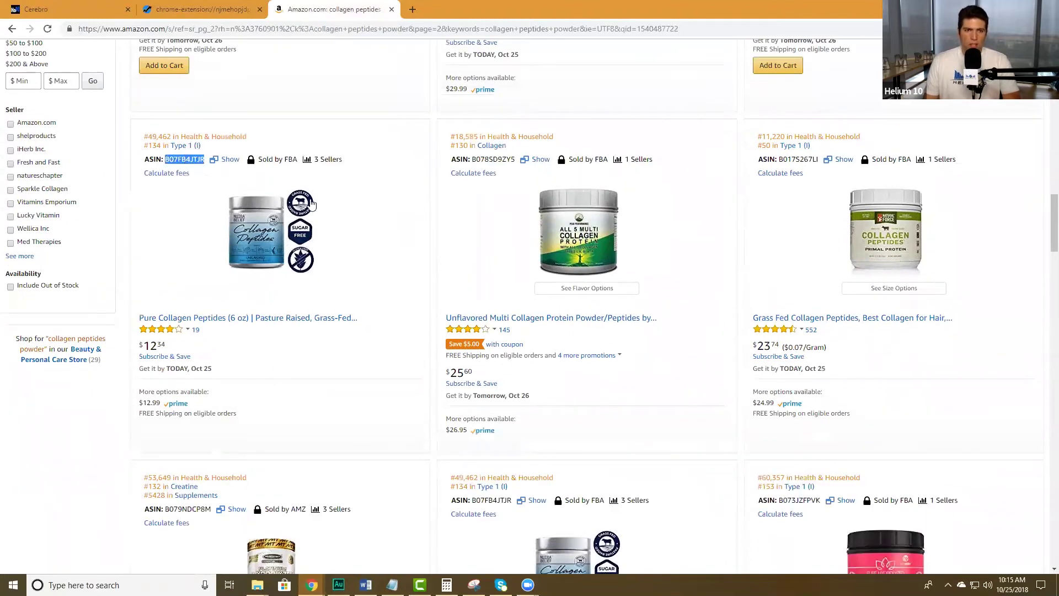
pyautogui.click(62, 8)
pyautogui.click(147, 144)
pyautogui.hotkey('ctrl', 'v')
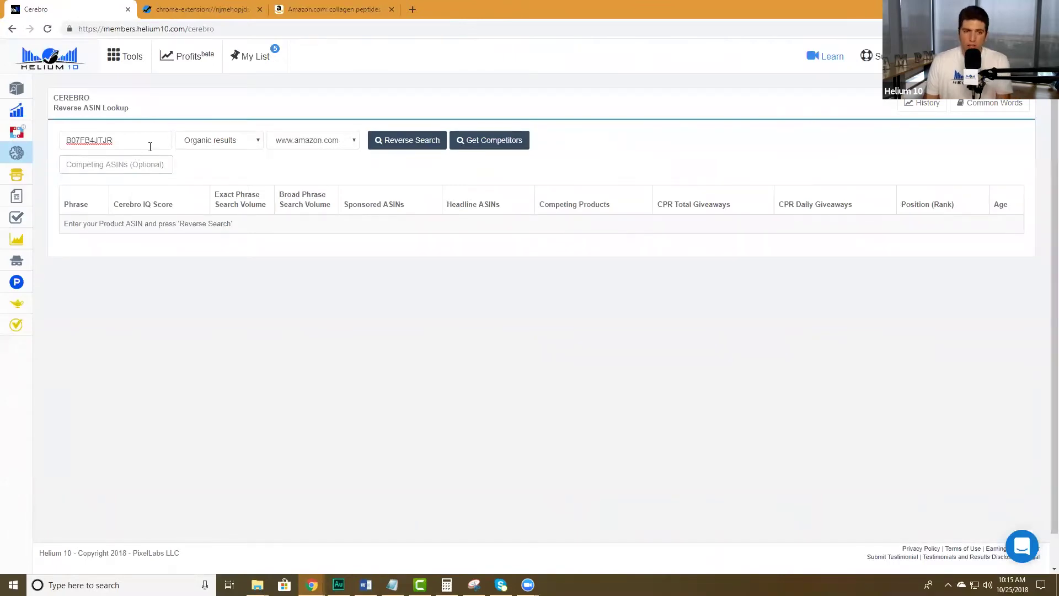
# - Return to the first page of Amazon results for collagen peptides powder and run Helium 10 Xray on it
pyautogui.click(305, 6)
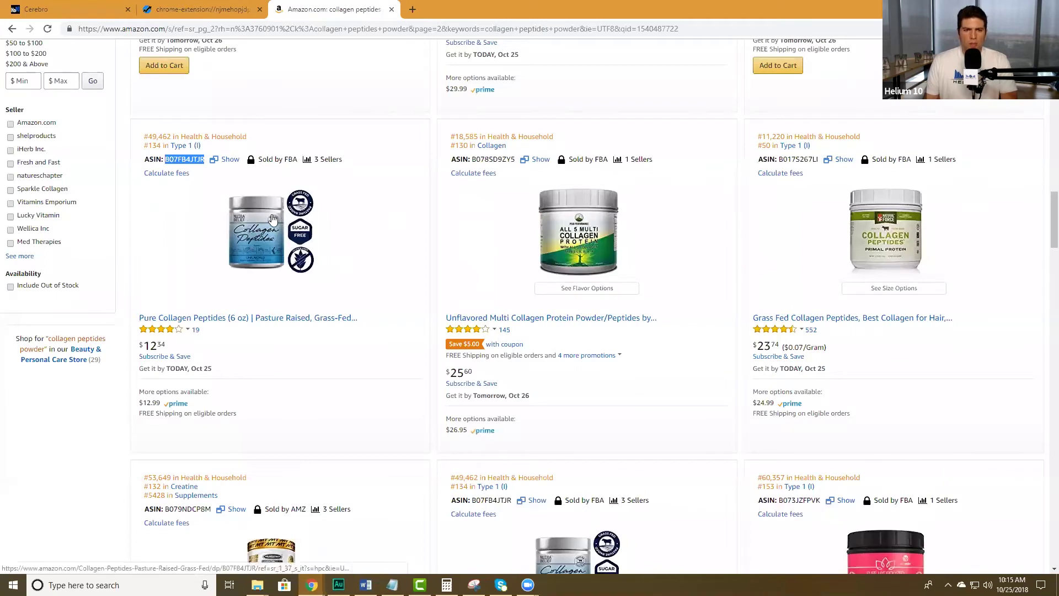
pyautogui.click(13, 29)
pyautogui.scroll(15, 312, 333)
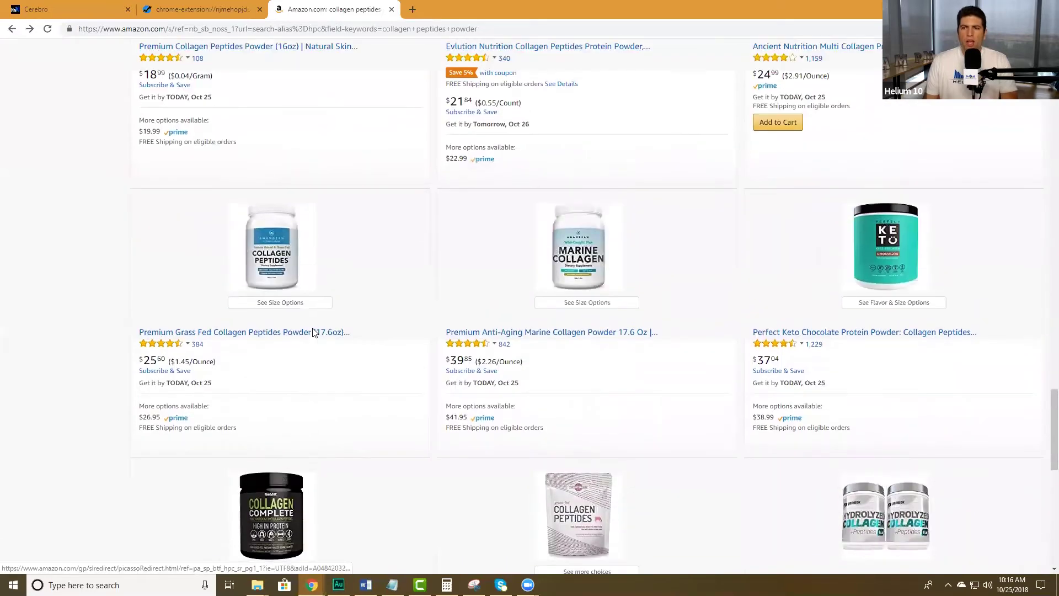
pyautogui.scroll(3, 654, 296)
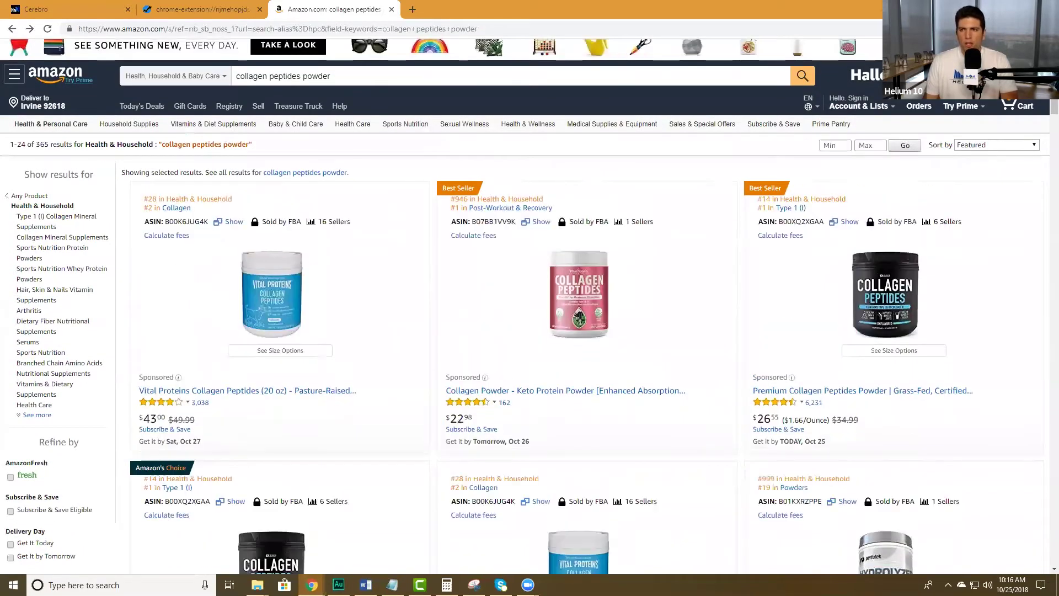
pyautogui.click(953, 28)
pyautogui.click(829, 89)
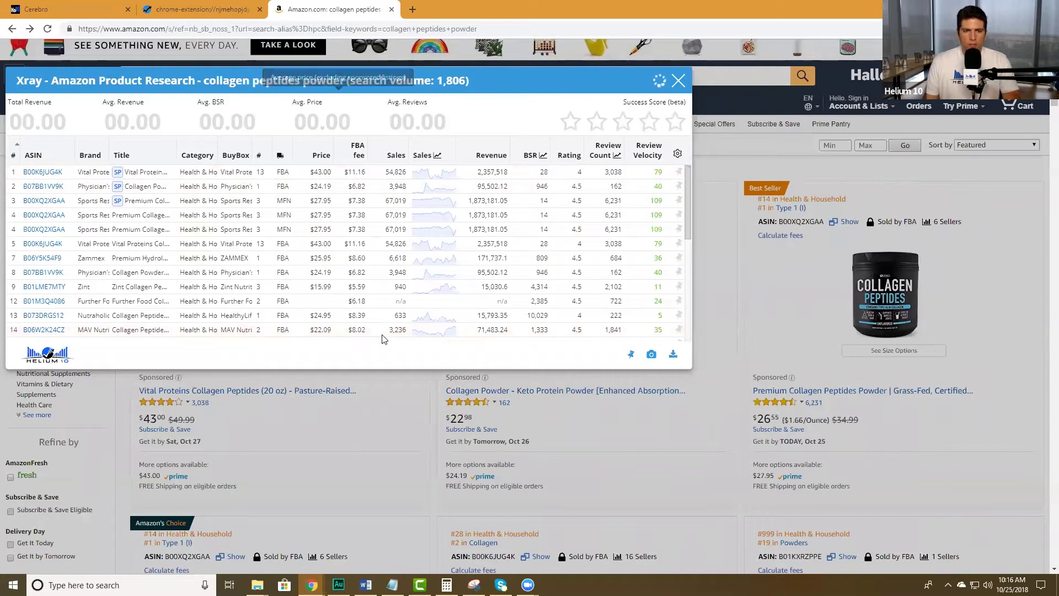
# - Copy ASIN B00XQ2XGAA from the Xray list and add it as a competing ASIN in Cerebro
pyautogui.moveTo(58, 219)
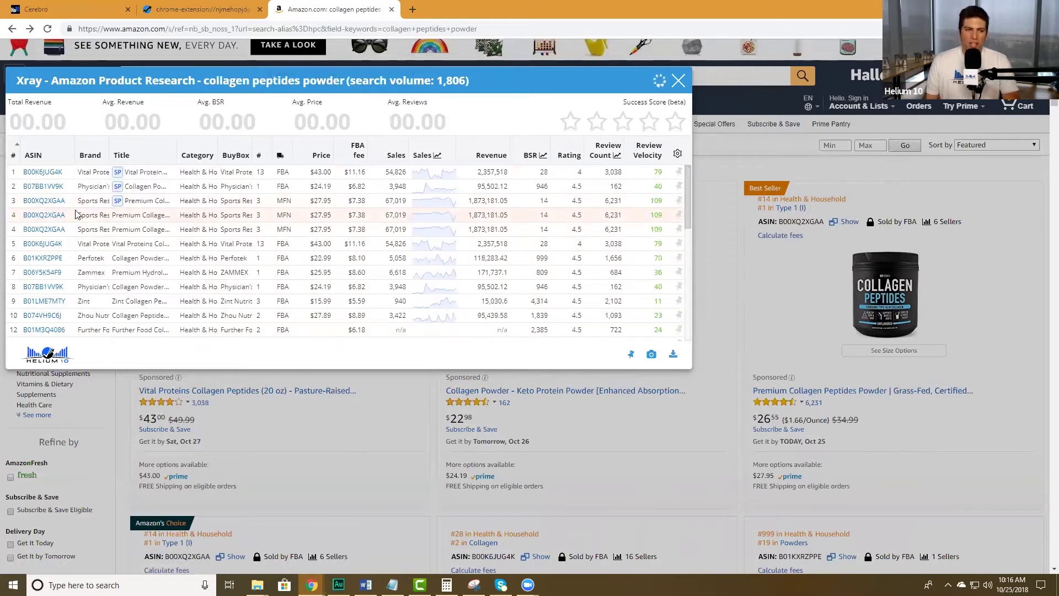
pyautogui.moveTo(66, 216); pyautogui.dragTo(23, 216)
pyautogui.hotkey('ctrl', 'c')
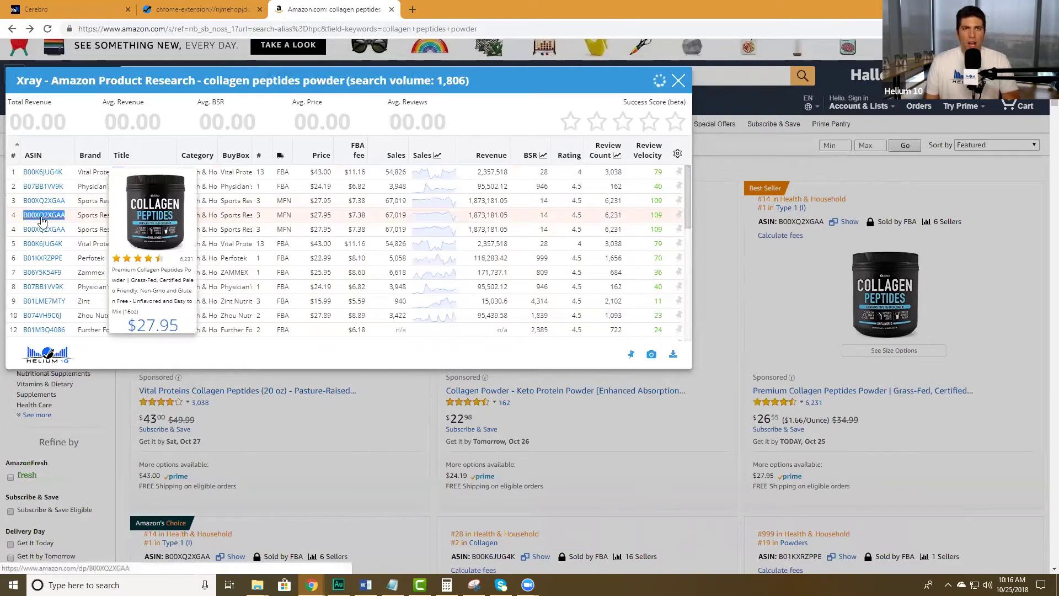
pyautogui.click(70, 5)
pyautogui.click(137, 165)
pyautogui.hotkey('ctrl', 'v')
pyautogui.press('Return')
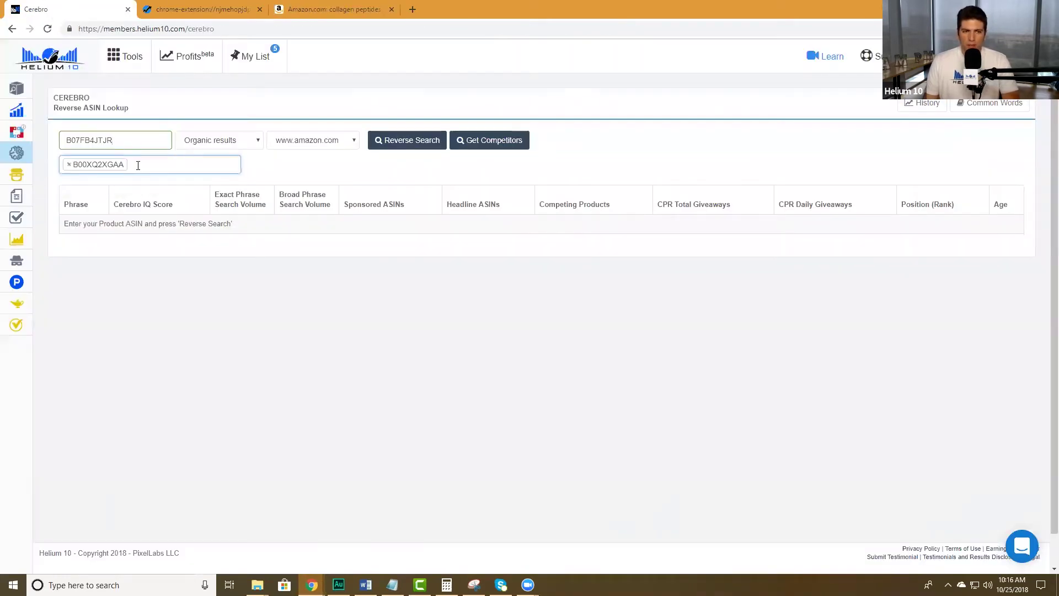
# - Copy the Vital Proteins ASIN B00K6JUG4K from the Xray list and add it to Cerebro's competing ASINs
pyautogui.click(328, 9)
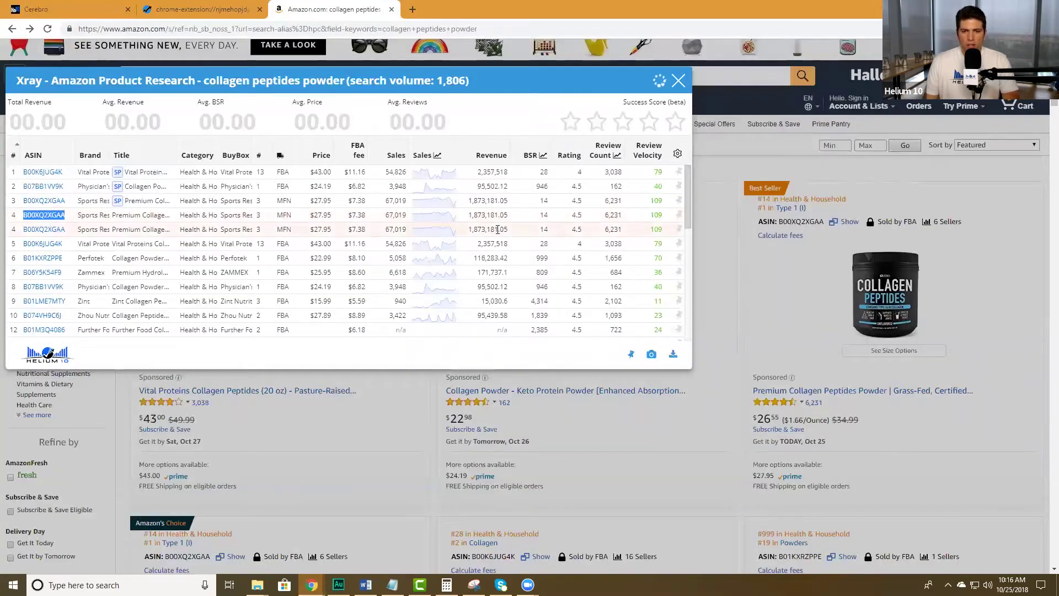
pyautogui.moveTo(34, 246)
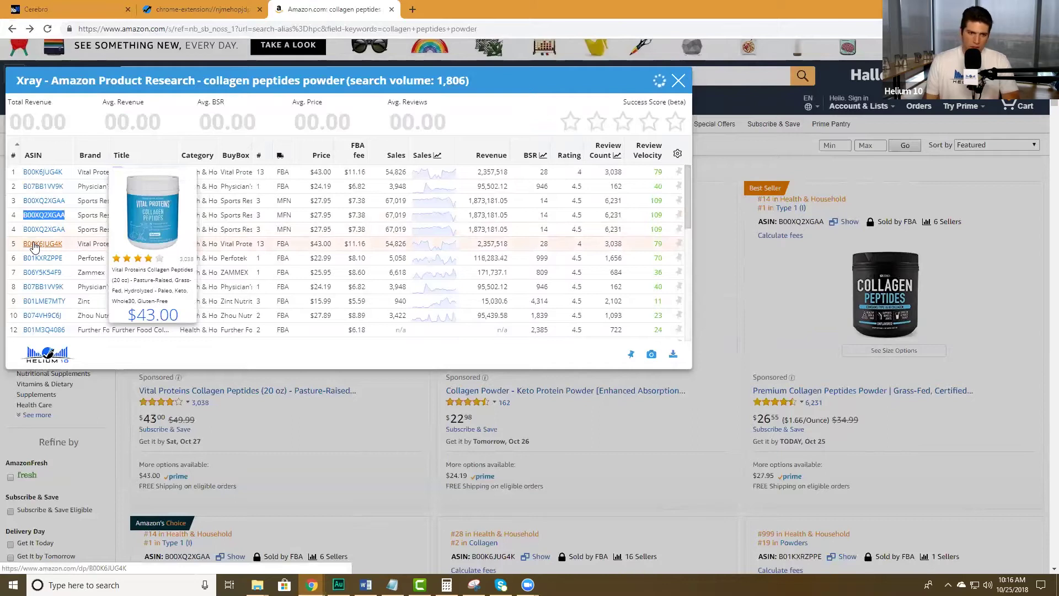
pyautogui.moveTo(64, 245); pyautogui.dragTo(21, 247)
pyautogui.hotkey('ctrl', 'c')
pyautogui.hotkey('ctrl', '1')
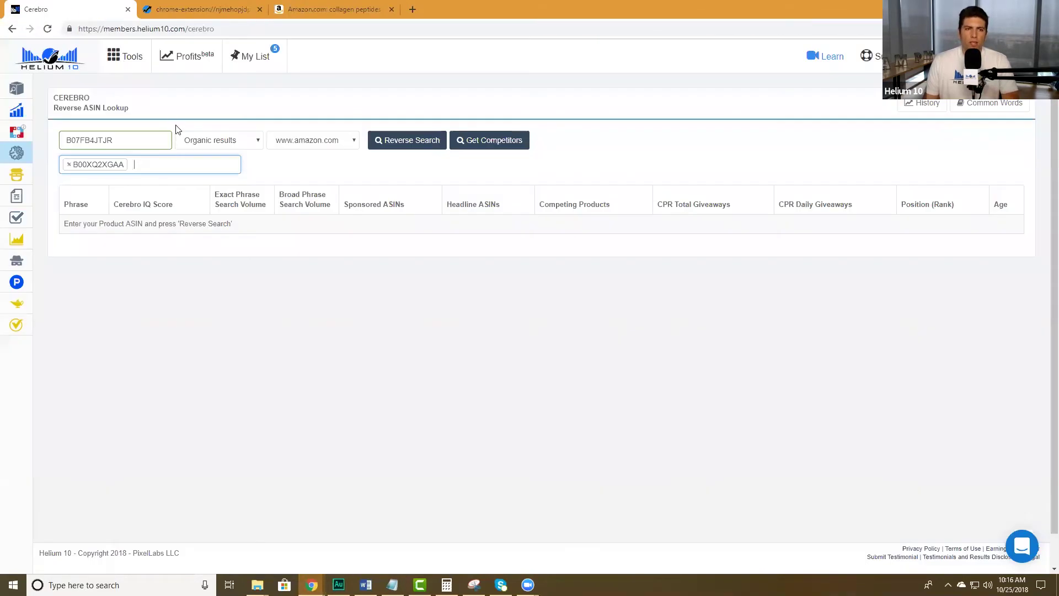
pyautogui.click(177, 164)
pyautogui.hotkey('ctrl', 'v')
pyautogui.click(200, 183)
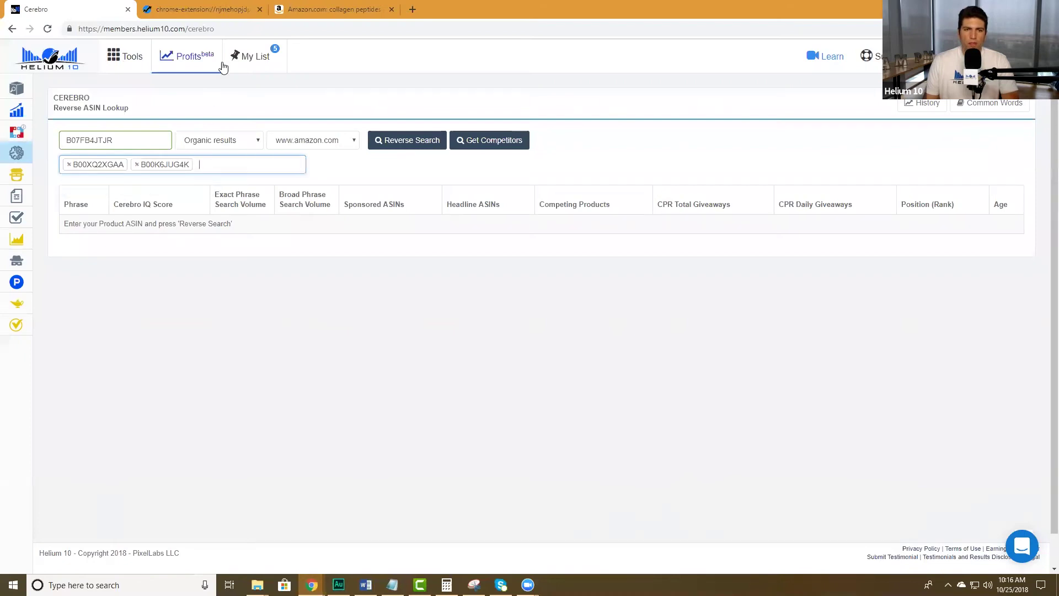
# - Copy the Zammex ASIN B06Y5K54F9 from the Xray list and add it to Cerebro's competing ASINs
pyautogui.click(321, 10)
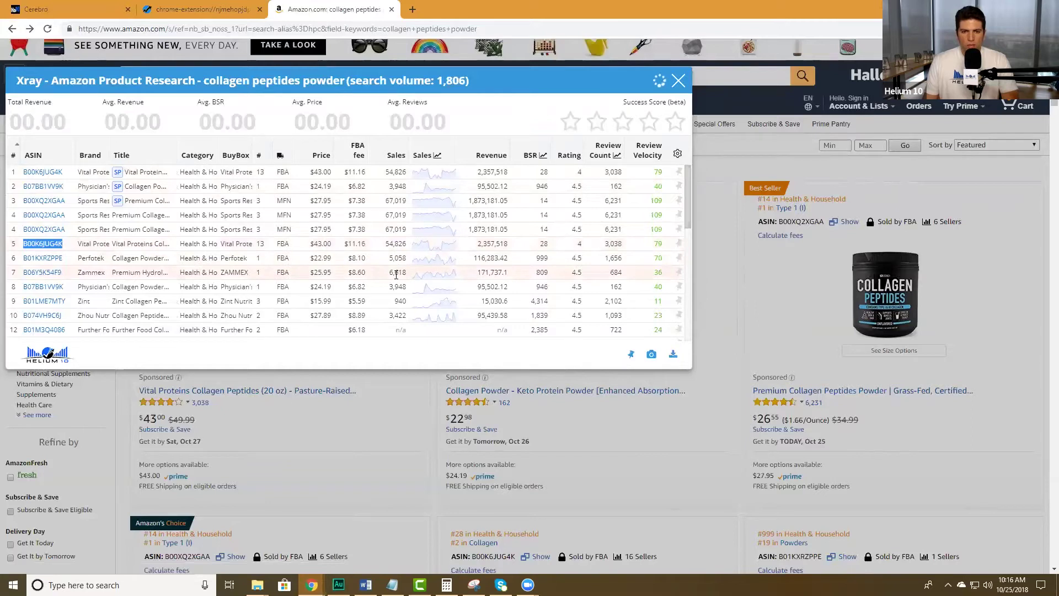
pyautogui.doubleClick(51, 274)
pyautogui.click(77, 9)
pyautogui.hotkey('ctrl', 'v')
pyautogui.press('Return')
# - Copy the Perfotek ASIN B01KXRZPPE from the Xray list and add it to Cerebro's competing ASINs
pyautogui.click(329, 10)
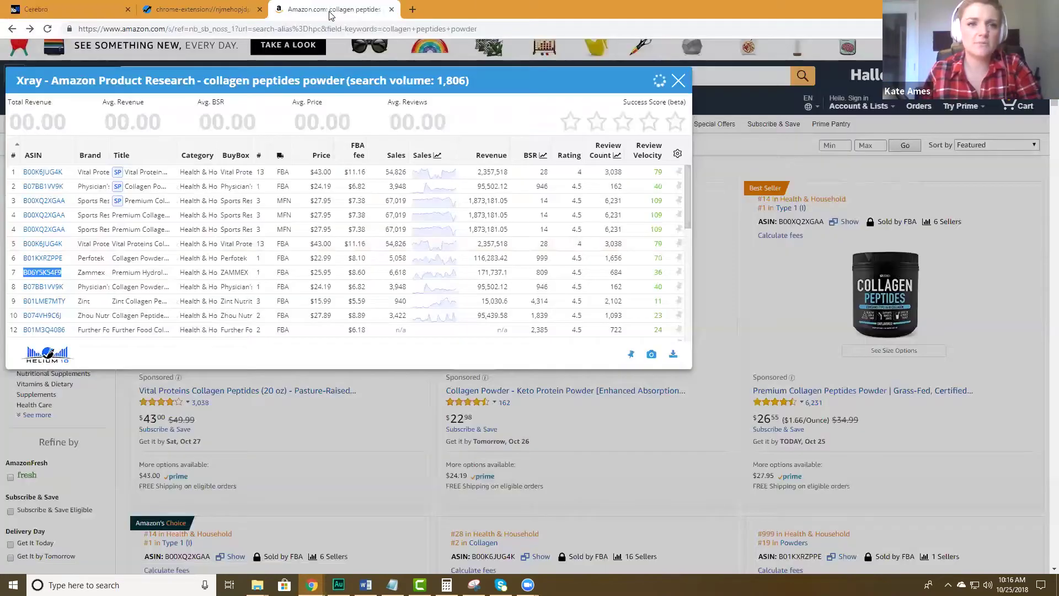
pyautogui.moveTo(58, 266)
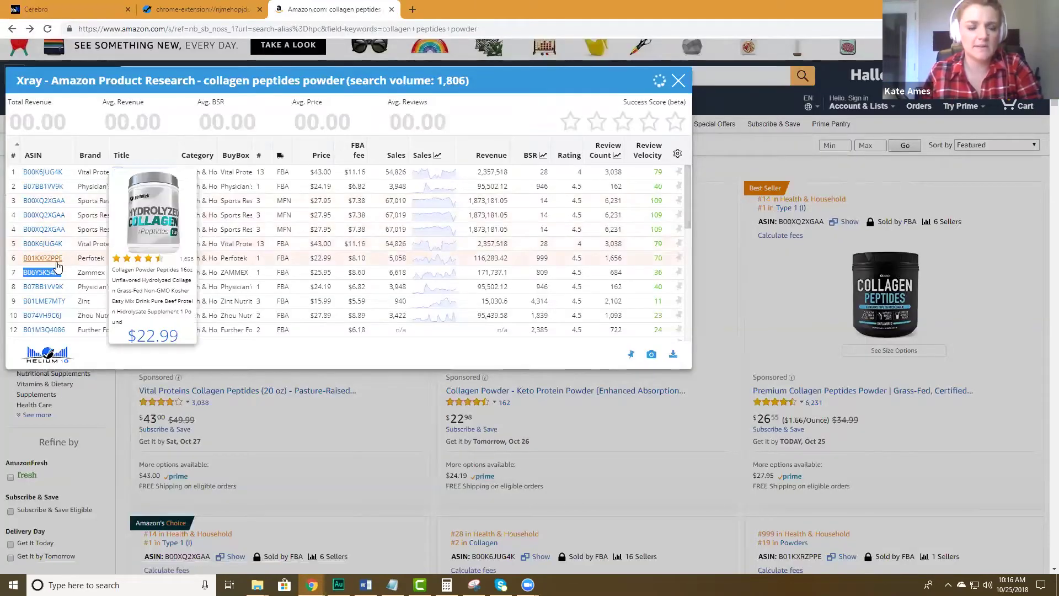
pyautogui.moveTo(64, 258); pyautogui.dragTo(23, 259)
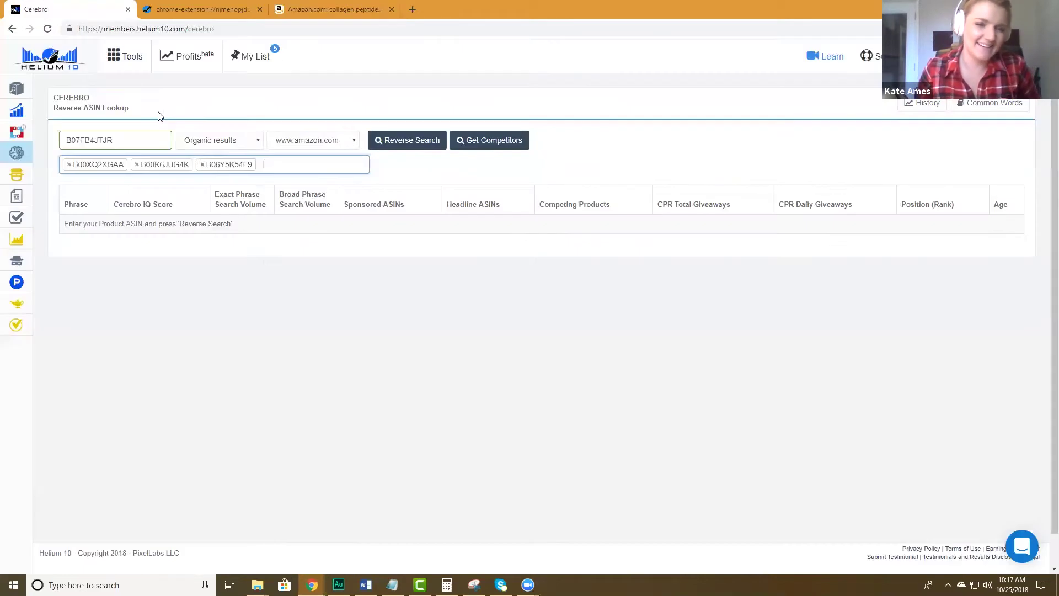
pyautogui.hotkey('ctrl', 'v')
pyautogui.press('Return')
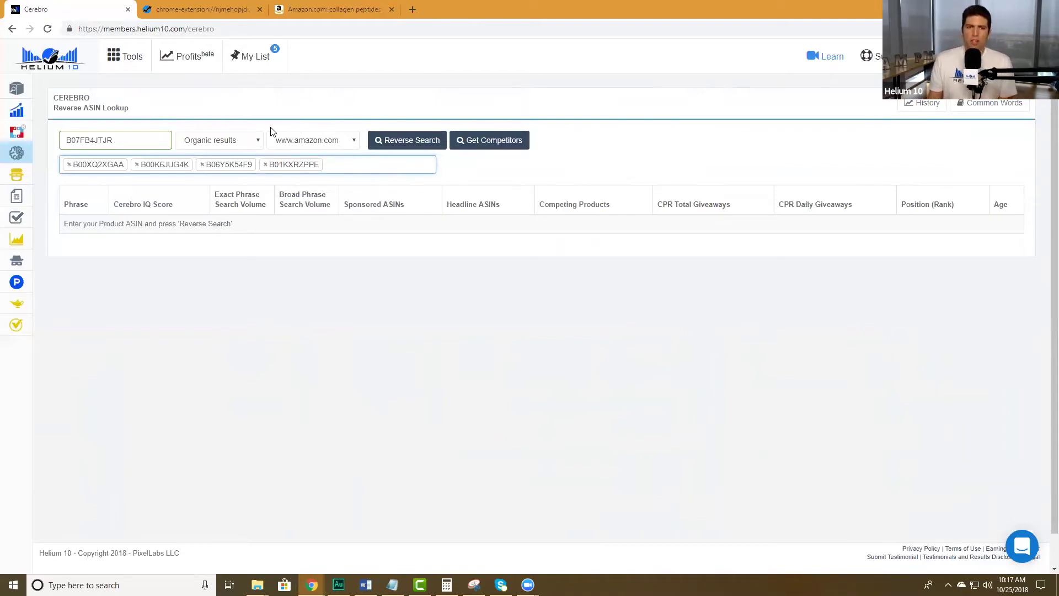
pyautogui.click(325, 9)
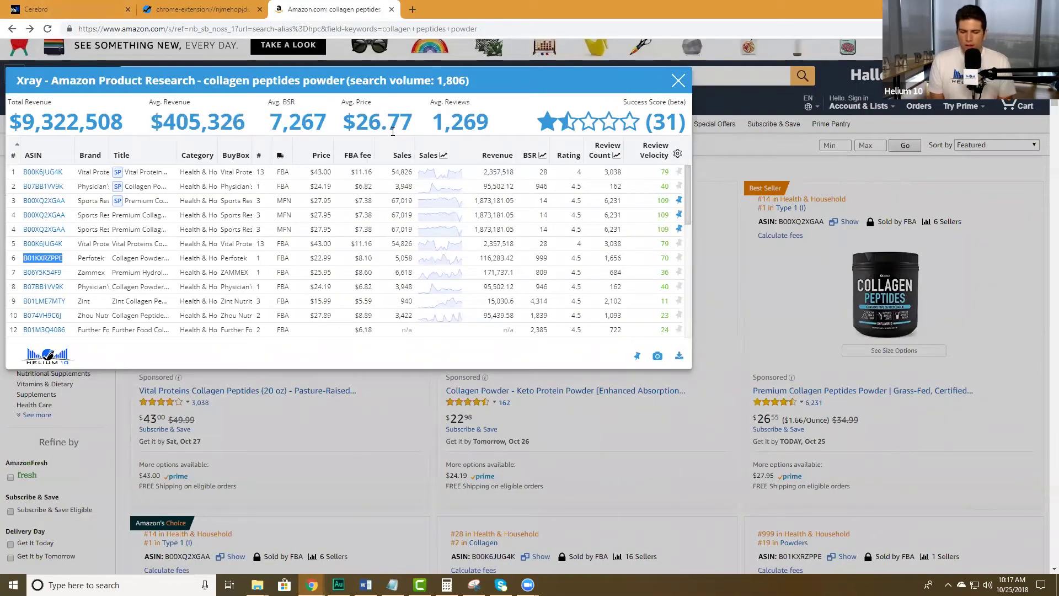
pyautogui.click(83, 9)
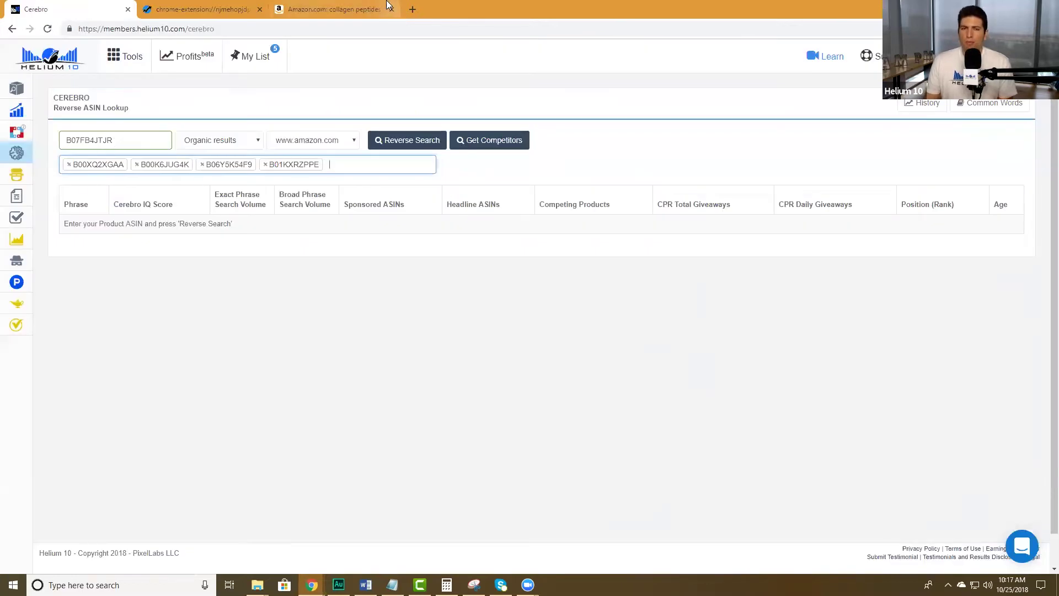
pyautogui.click(348, 8)
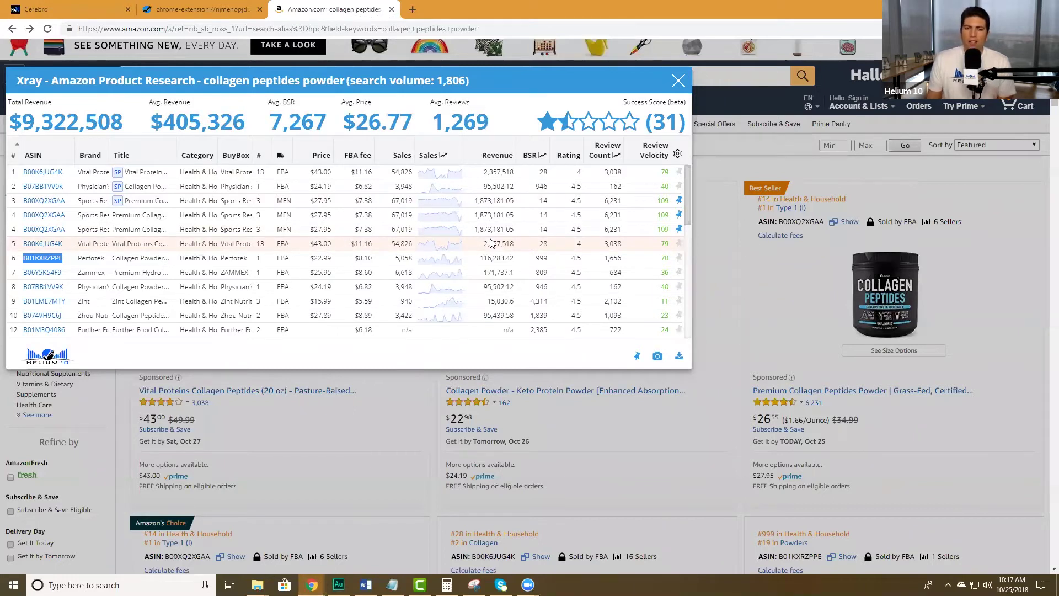
pyautogui.moveTo(50, 221)
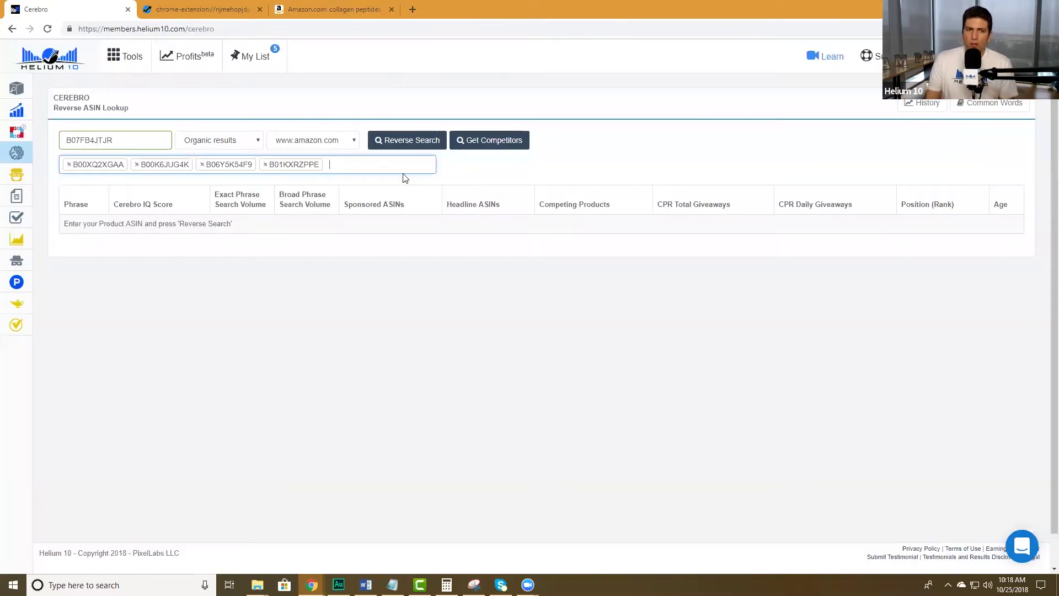
# - Run Cerebro's reverse search on the product and its four competing ASINs as a new search instead of loading it from history
pyautogui.click(66, 9)
pyautogui.click(417, 151)
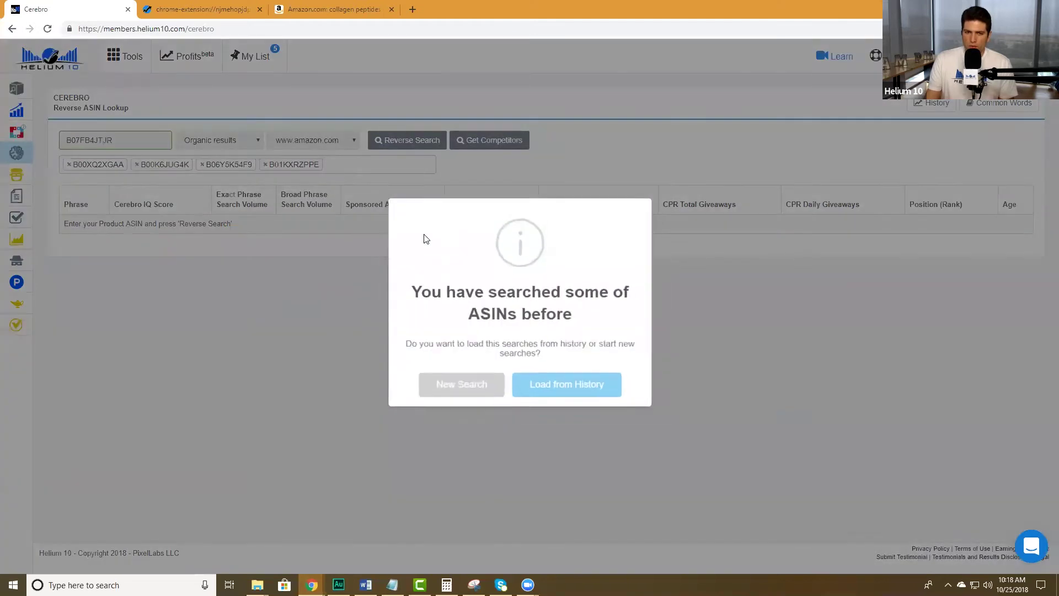
pyautogui.click(467, 382)
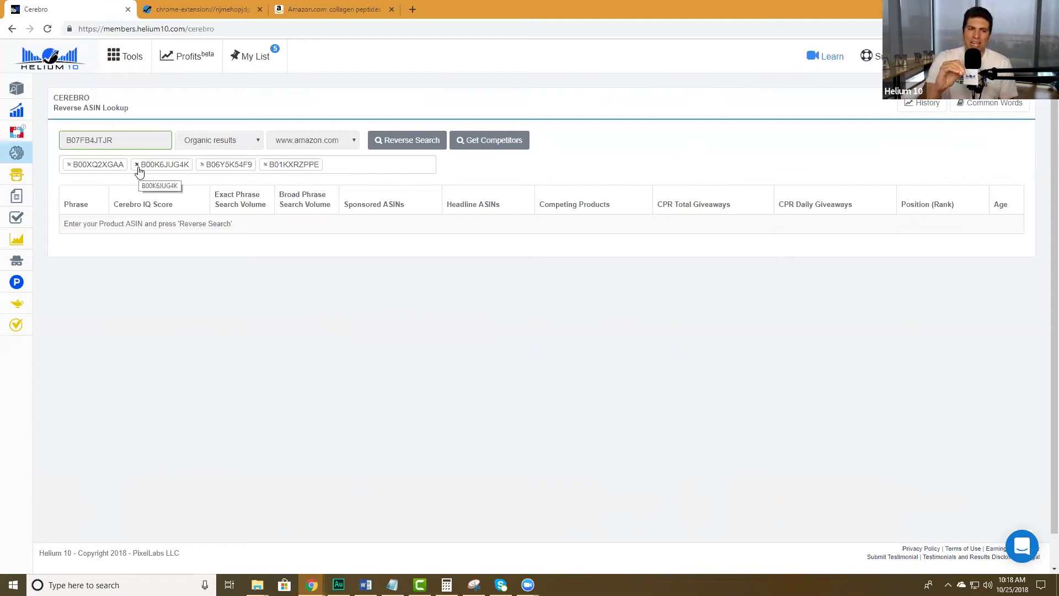
pyautogui.press('Return')
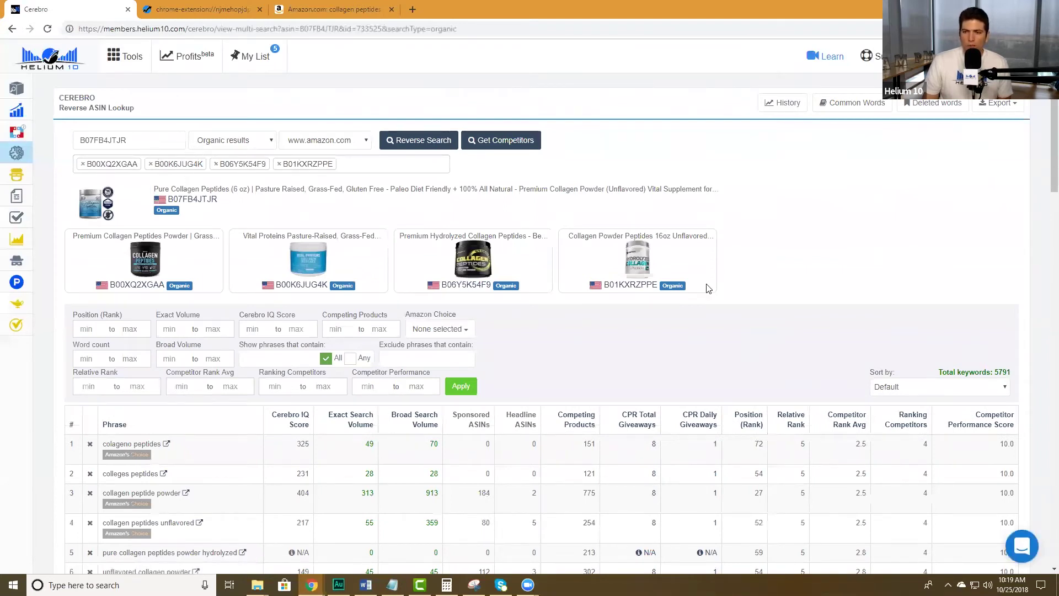
pyautogui.doubleClick(1001, 371)
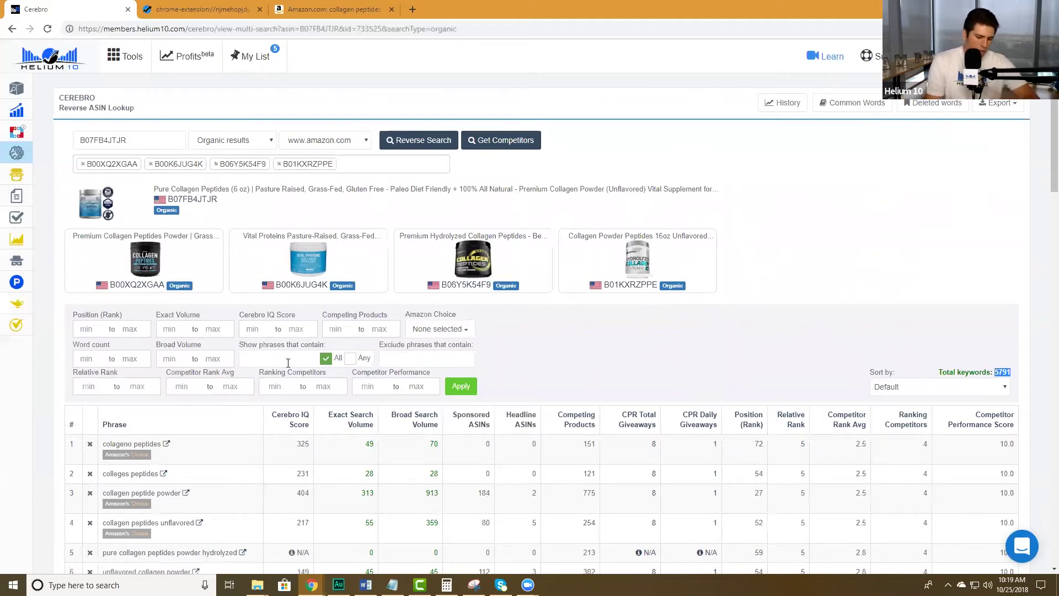
# - Set the keyword filters to at least 4 ranking competitors and a competitor rank average from 1 to 15
pyautogui.click(278, 386)
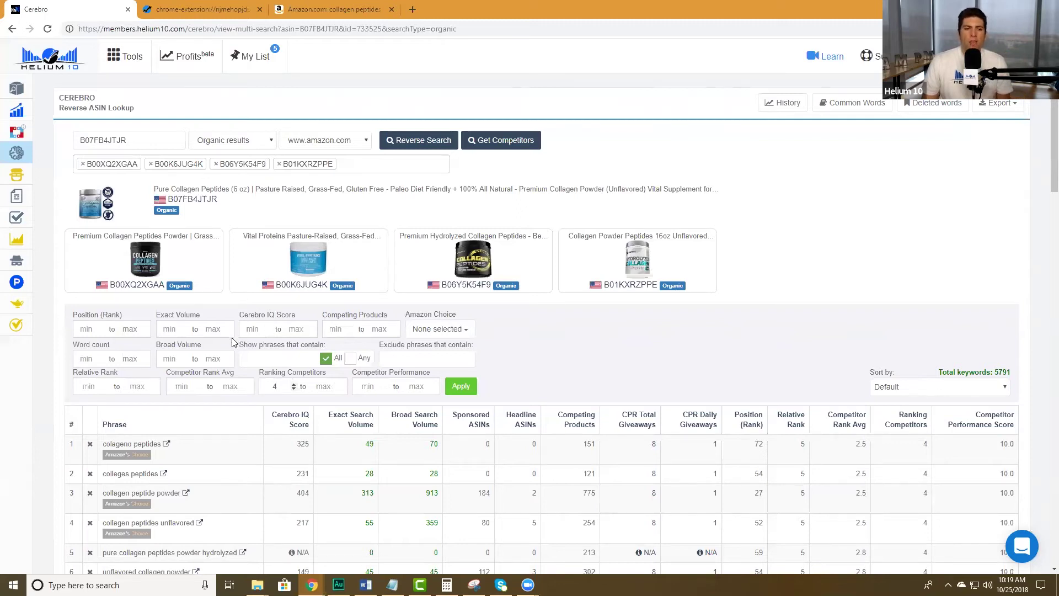
pyautogui.click(181, 384)
pyautogui.write('1')
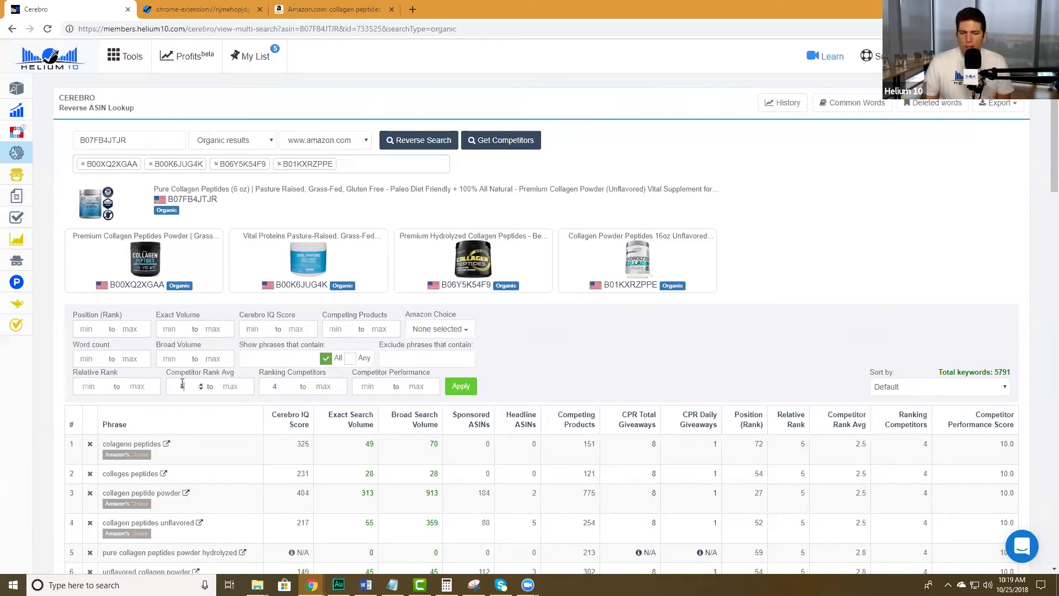
pyautogui.write('10')
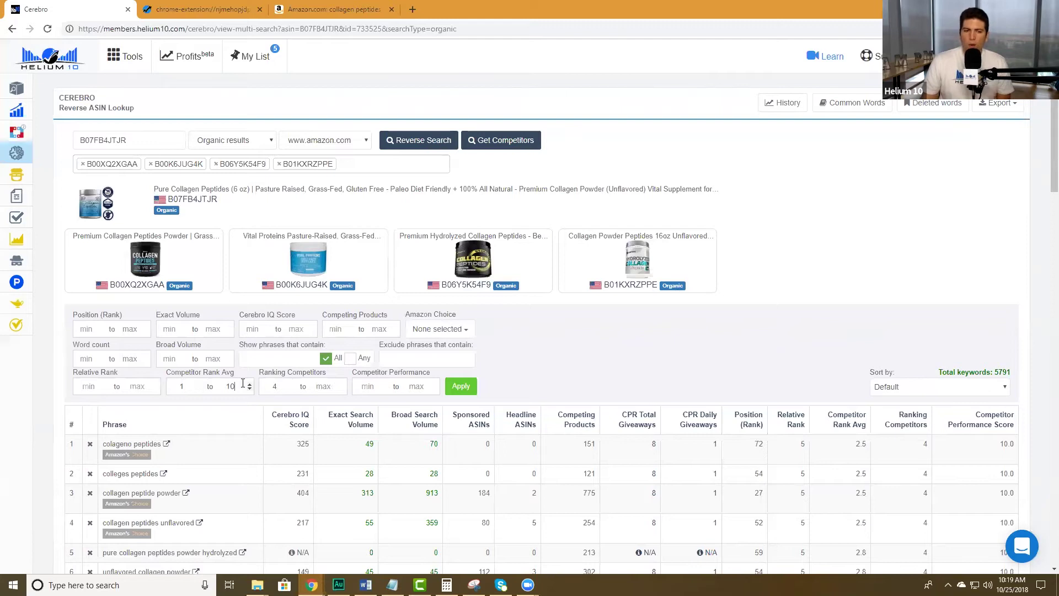
pyautogui.doubleClick(231, 387)
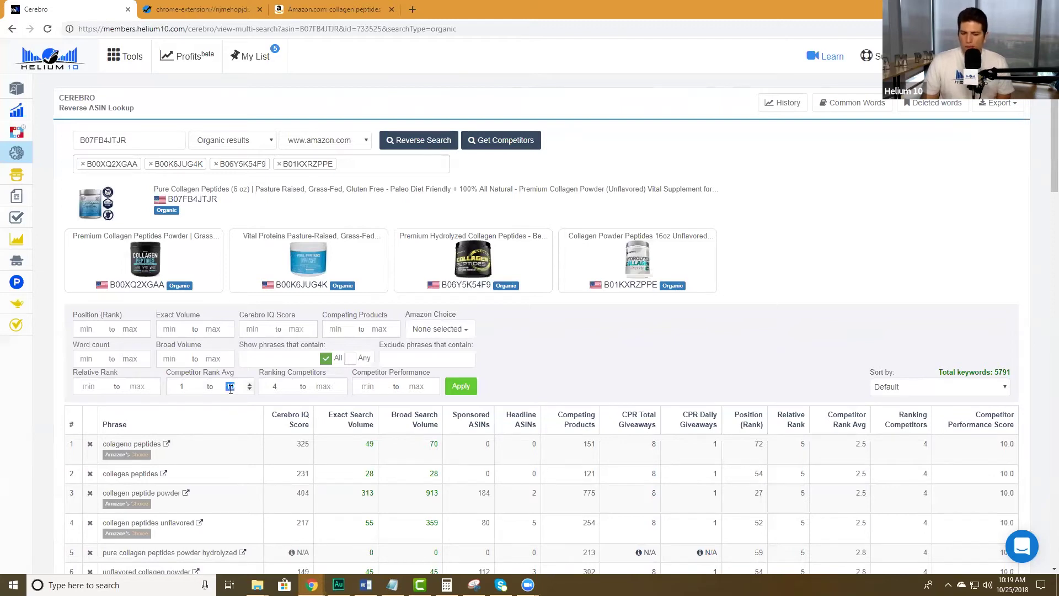
pyautogui.write('15')
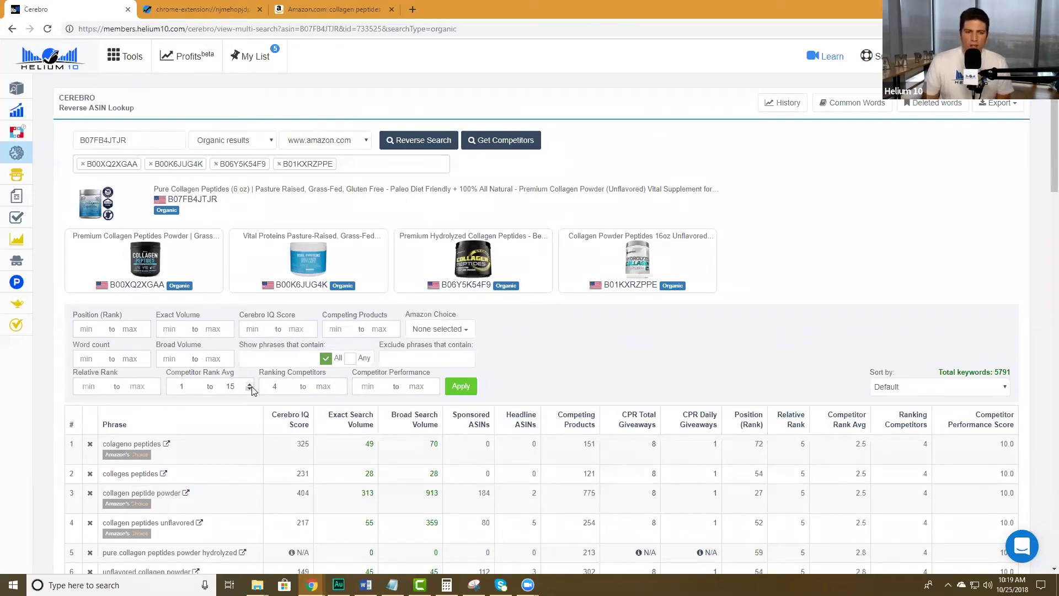
# - Set the minimum exact search volume to 1000 and apply the keyword filters
pyautogui.click(170, 329)
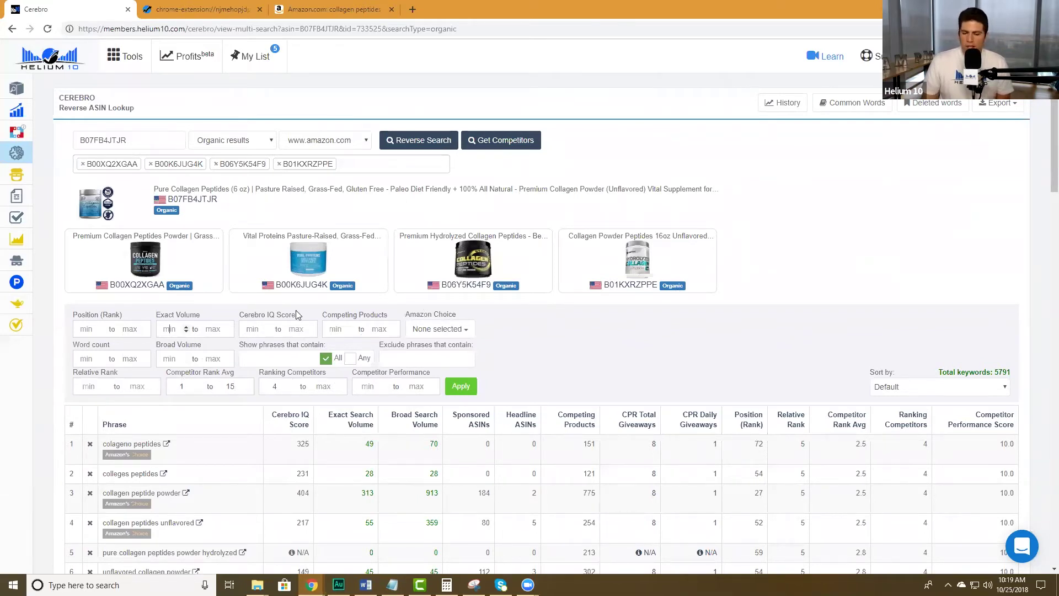
pyautogui.write('100')
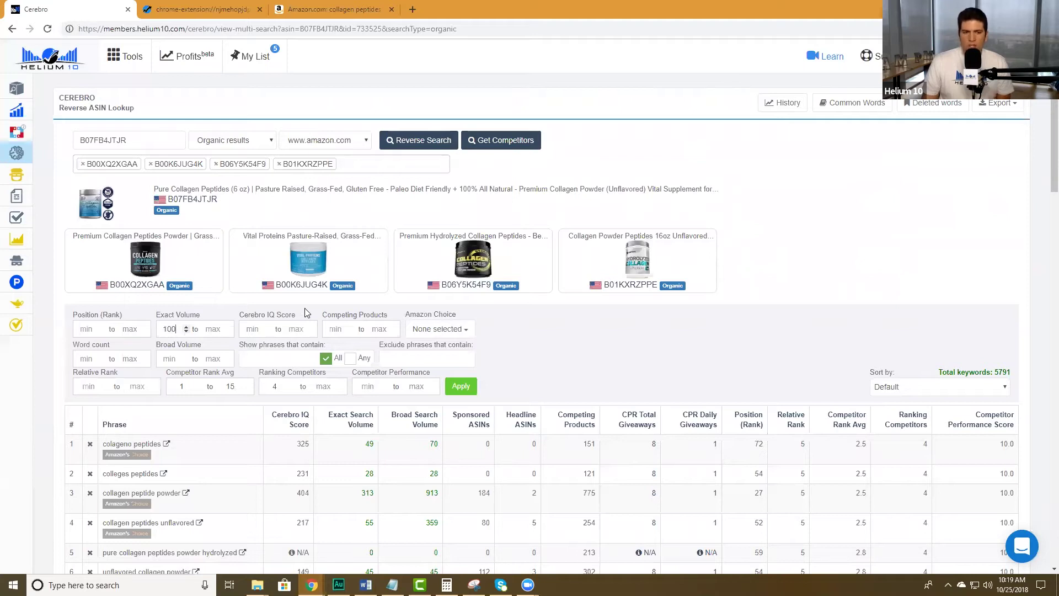
pyautogui.write('0')
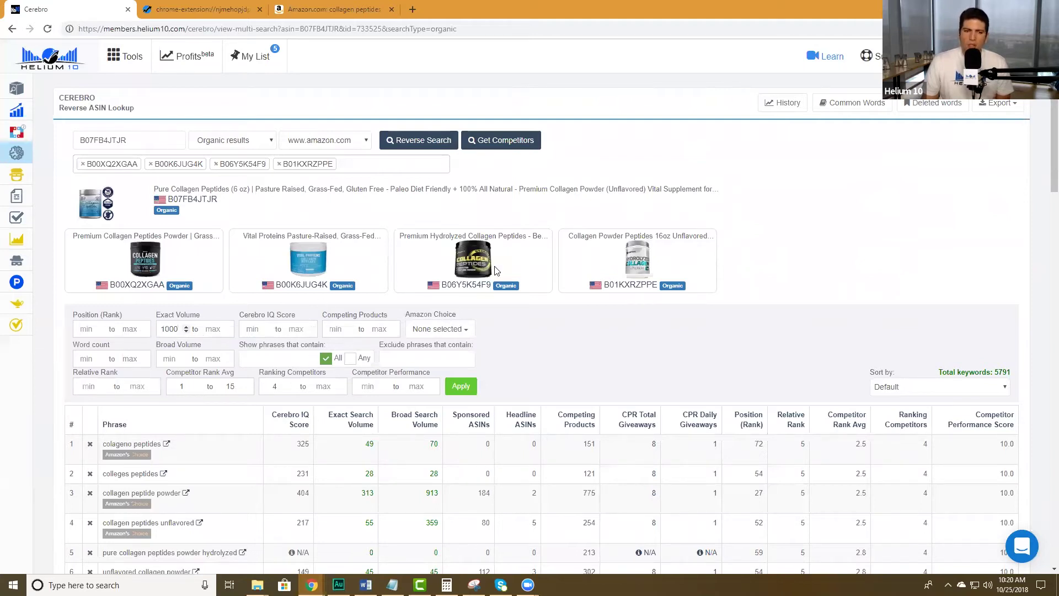
pyautogui.click(164, 328)
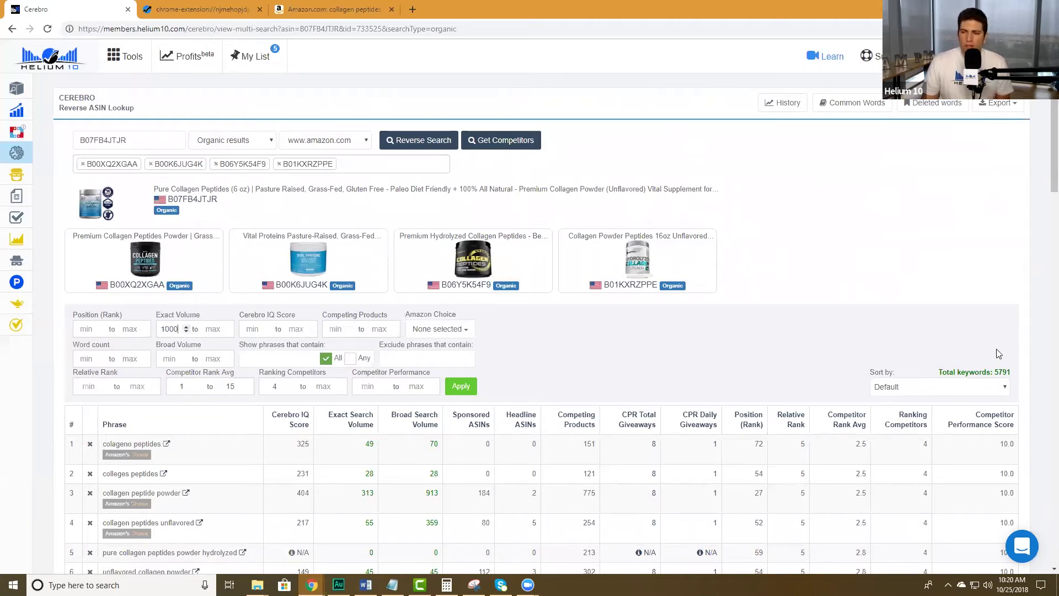
pyautogui.click(466, 389)
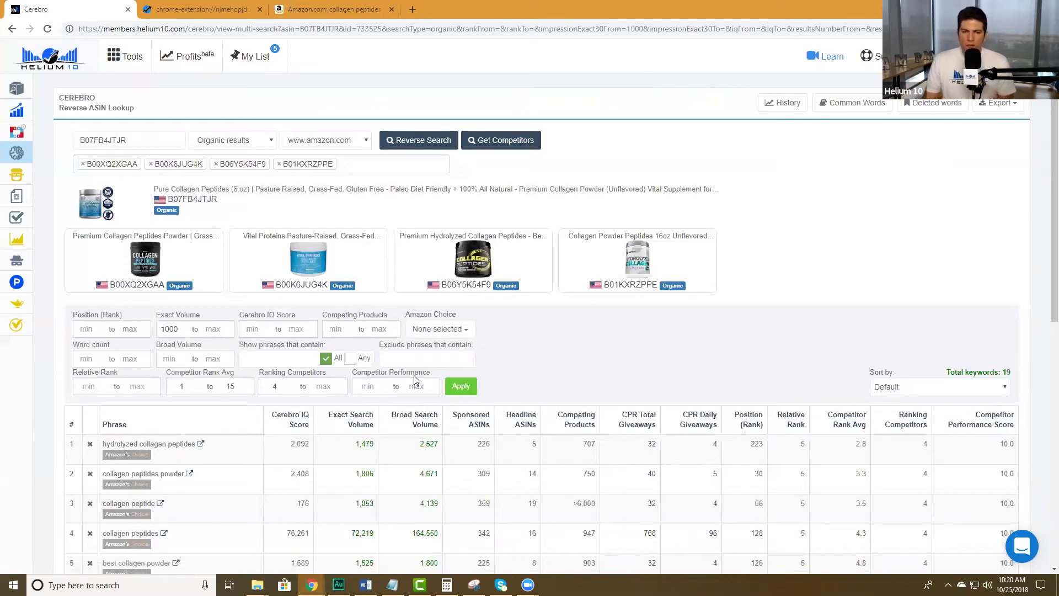
# - Sort the filtered keywords by exact search volume from high to low
pyautogui.click(361, 423)
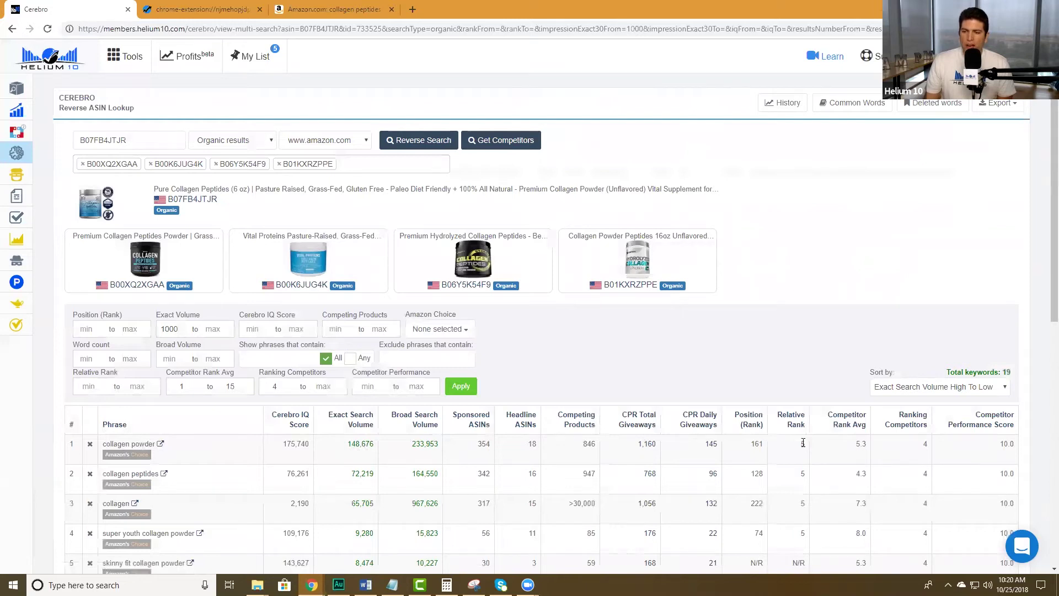
pyautogui.moveTo(805, 446)
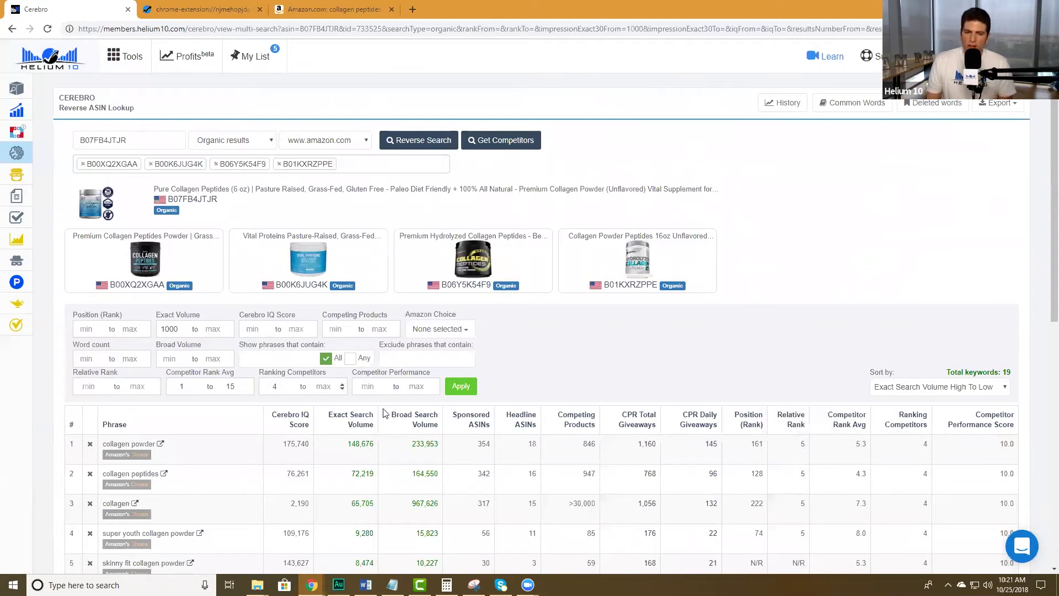
pyautogui.scroll(-2, 438, 394)
pyautogui.scroll(2, 414, 416)
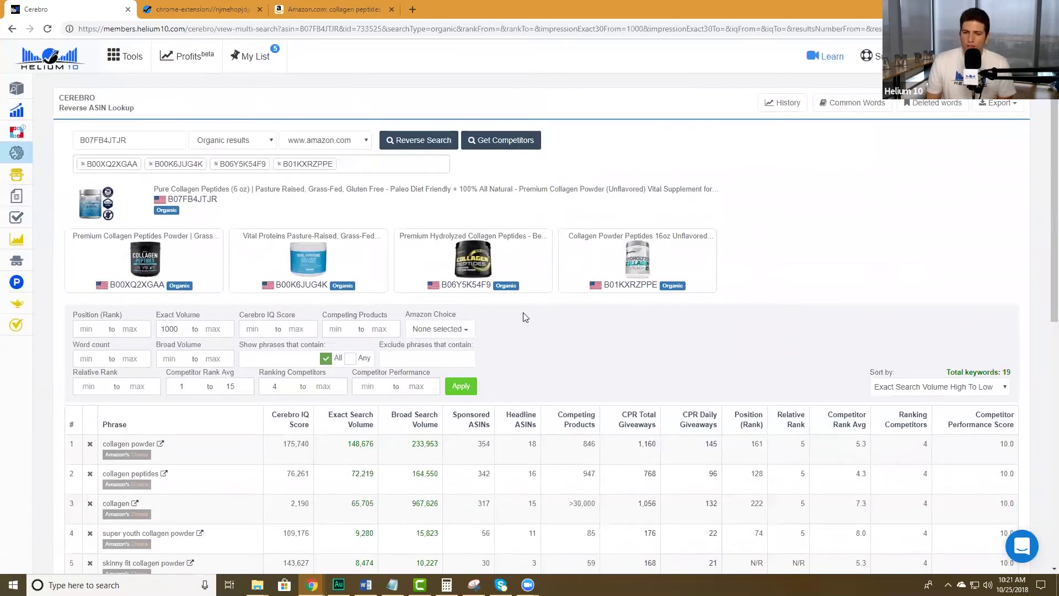
# - Examine the relative rank breakdowns for collagen powder and hydrolyzed collagen, along with the latter's exact search volume and competitor rank average
pyautogui.scroll(-2, 530, 317)
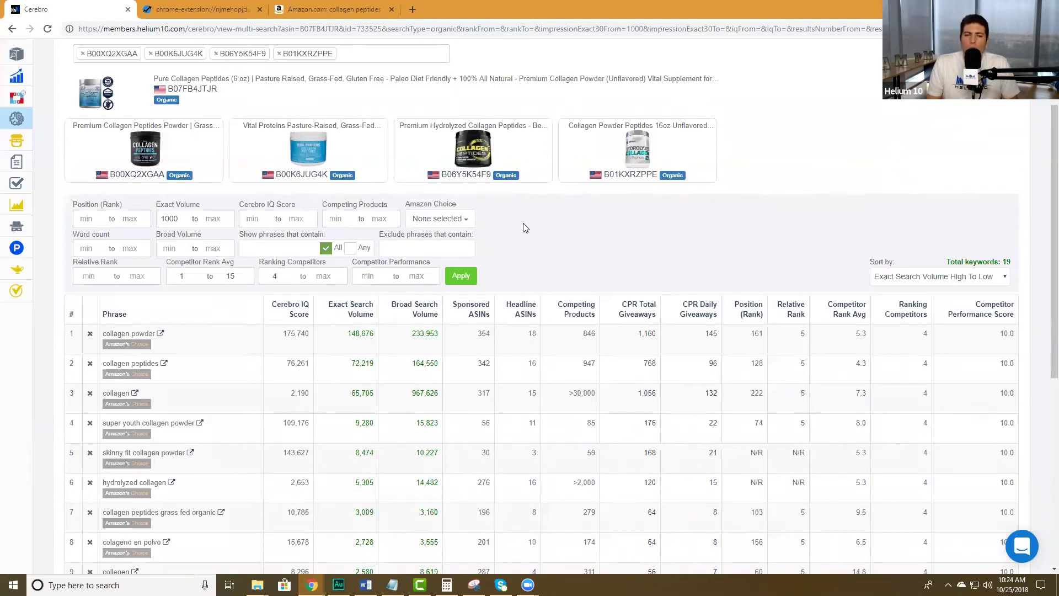
pyautogui.scroll(-1, 665, 366)
pyautogui.scroll(-1, 664, 367)
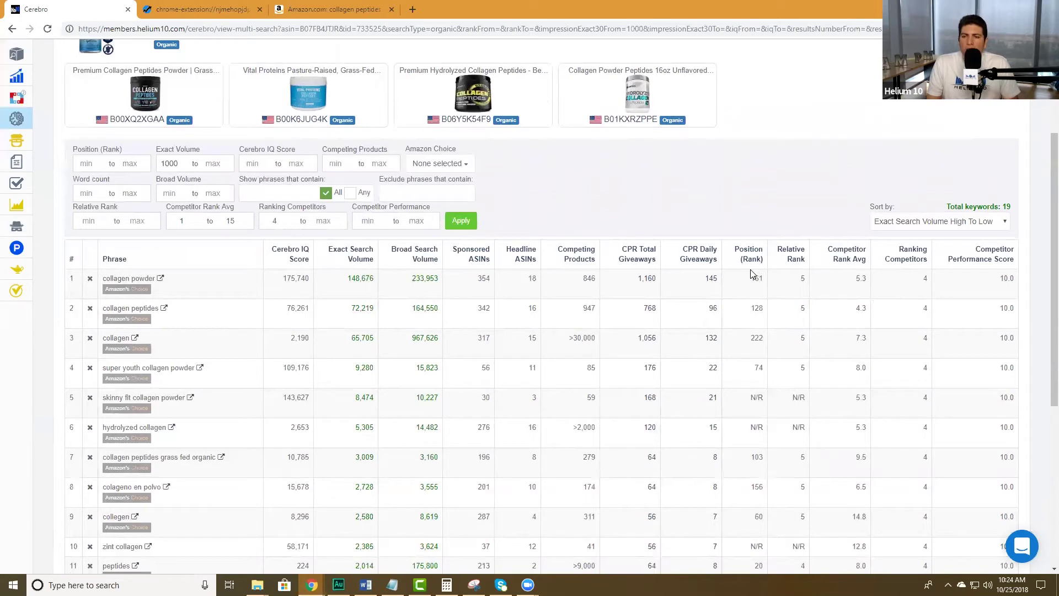
pyautogui.moveTo(803, 277)
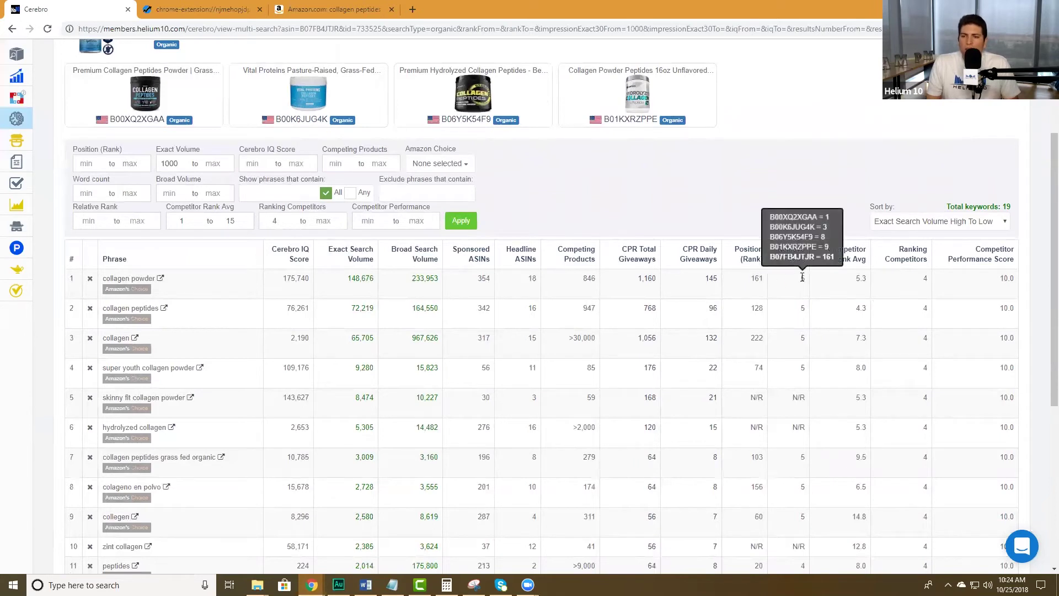
pyautogui.scroll(1, 122, 69)
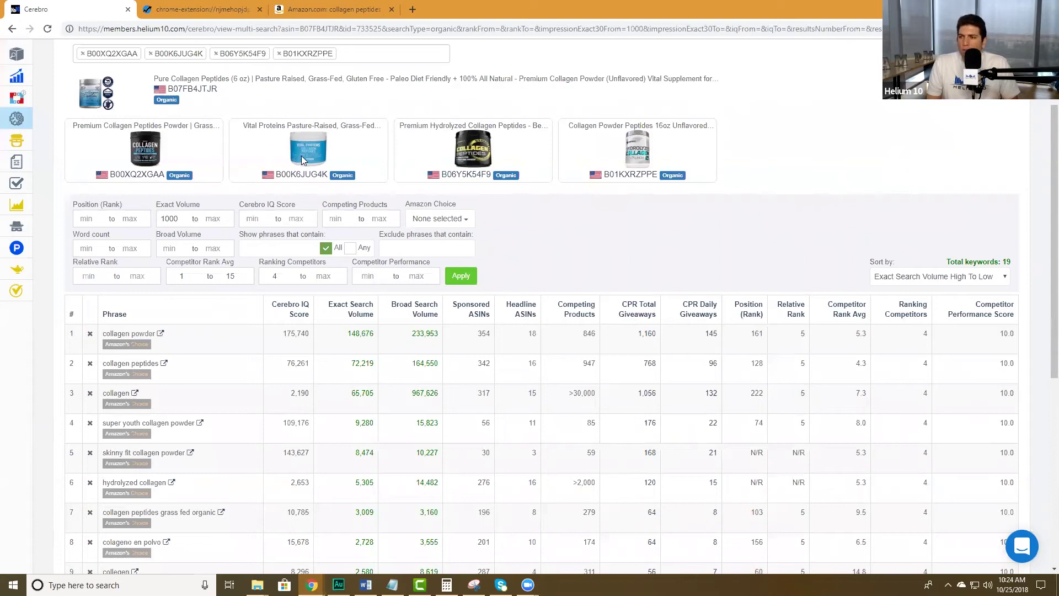
pyautogui.moveTo(801, 336)
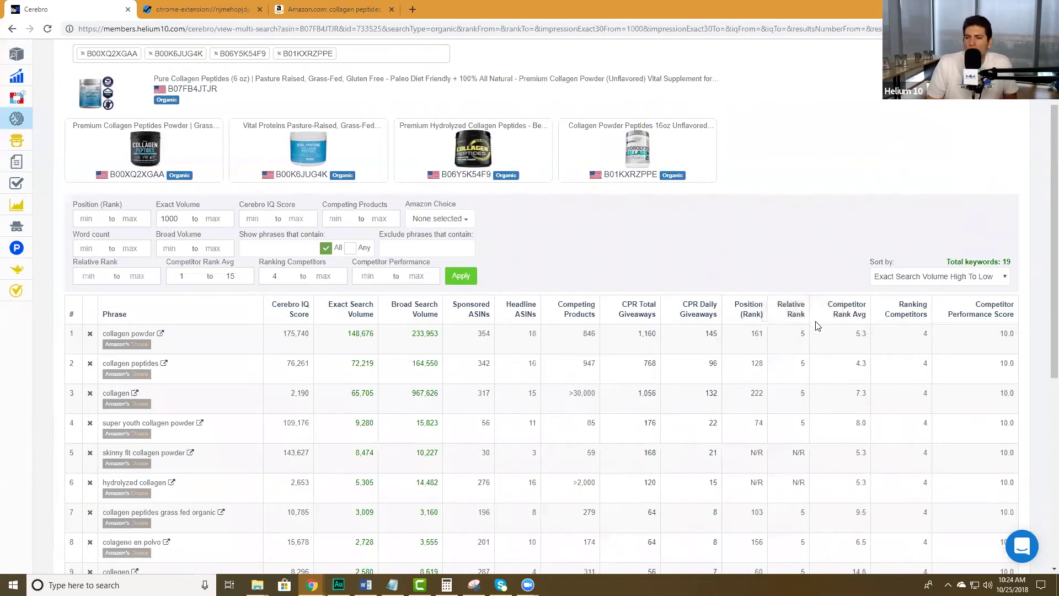
pyautogui.scroll(-1, 794, 351)
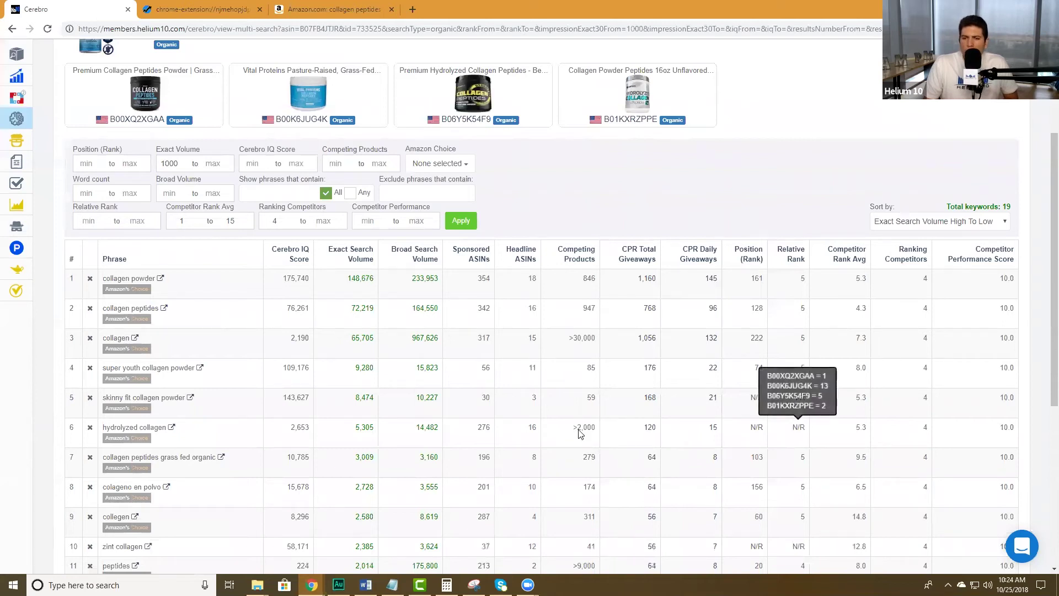
pyautogui.doubleClick(368, 428)
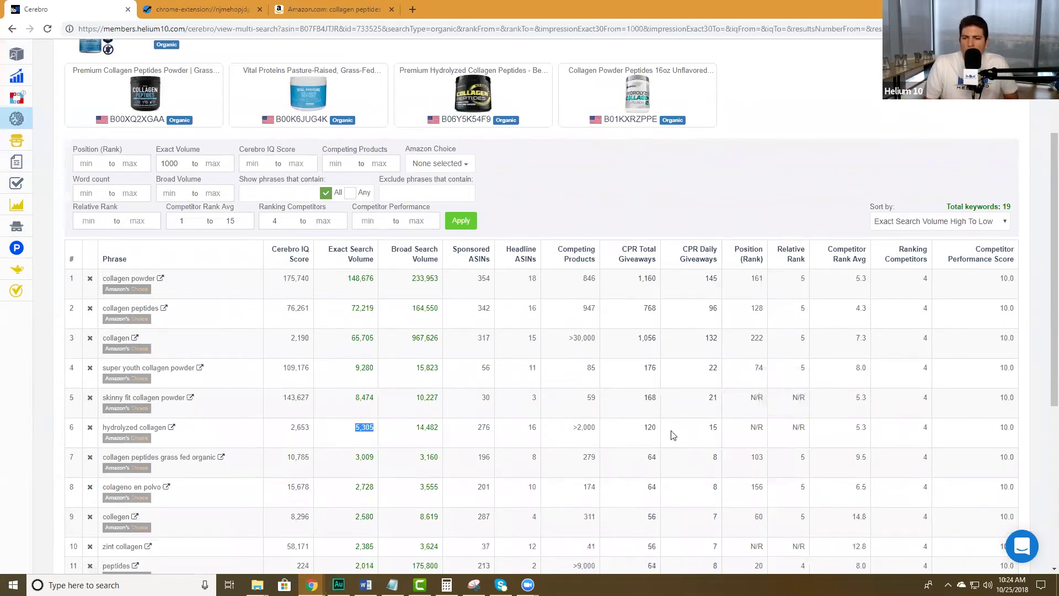
pyautogui.doubleClick(861, 428)
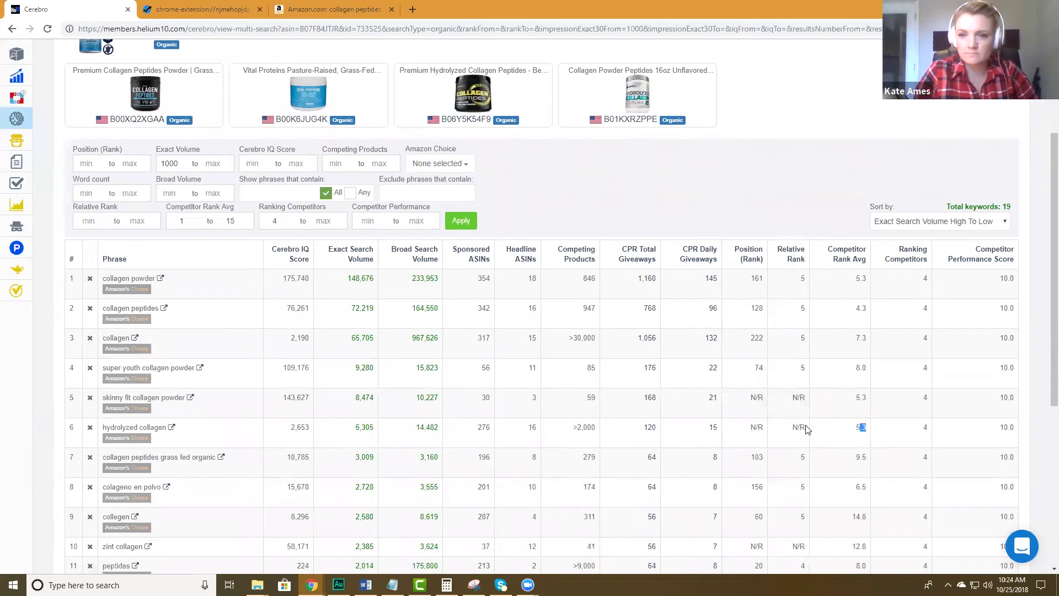
pyautogui.moveTo(801, 428)
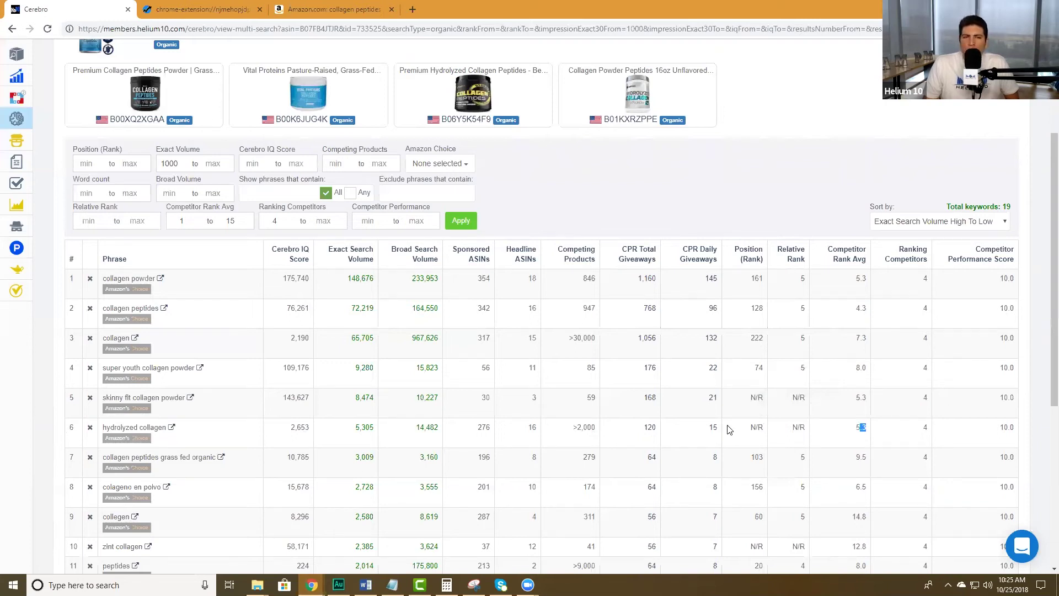
# - Switch to Amazon, close the Xray product research window, and search the store for "accordion"
pyautogui.scroll(-4, 727, 429)
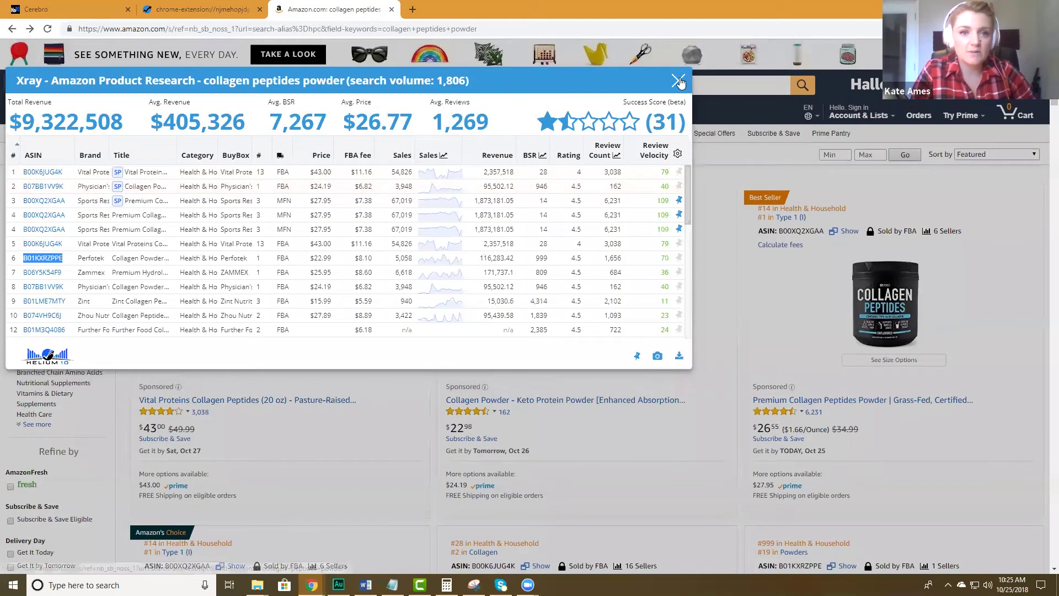
pyautogui.click(677, 80)
pyautogui.click(173, 86)
pyautogui.scroll(3, 179, 107)
pyautogui.click(187, 102)
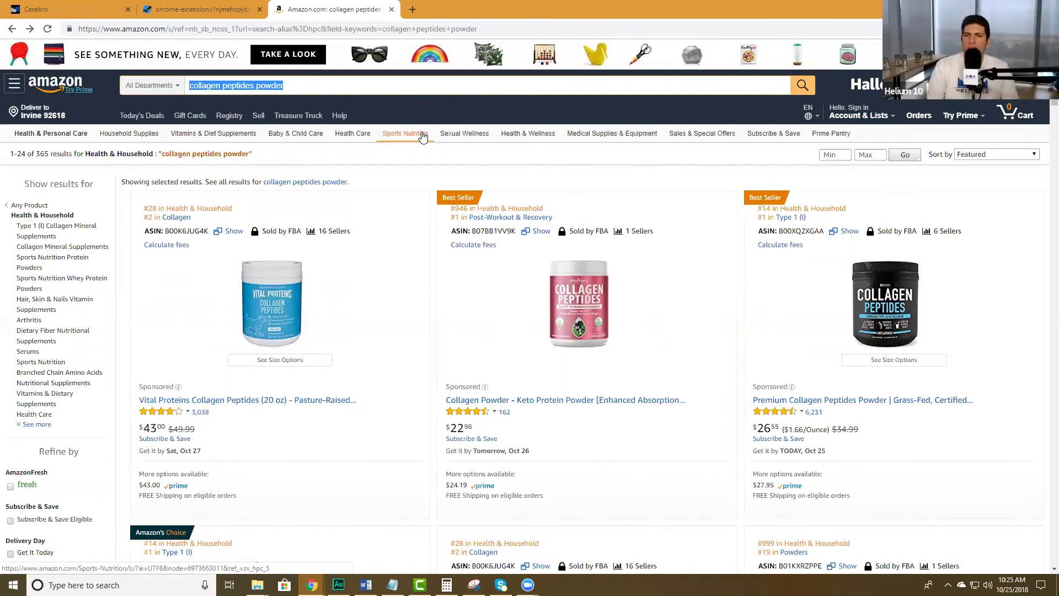
pyautogui.write('accor')
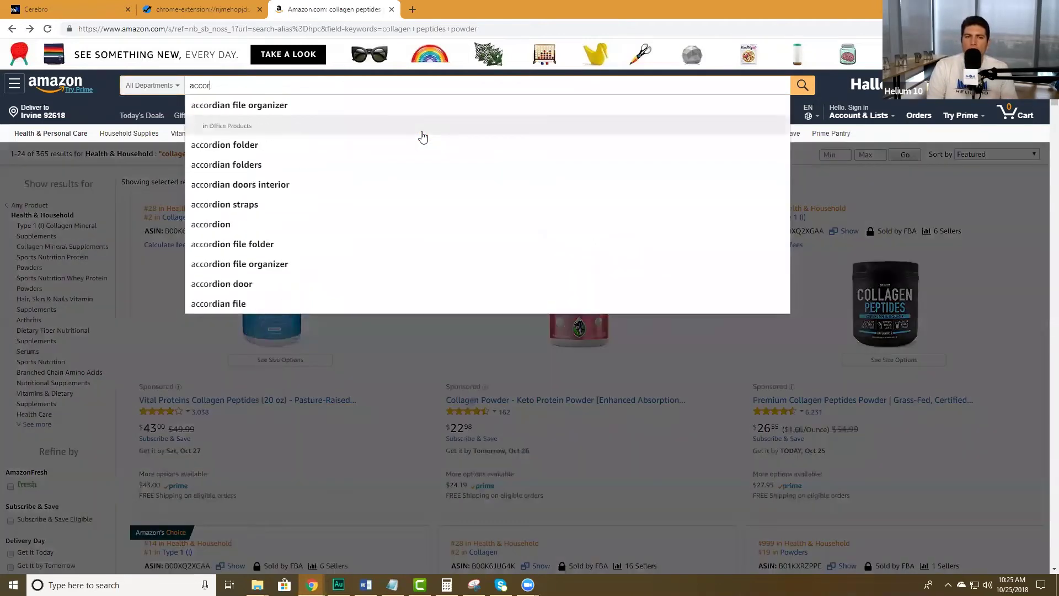
pyautogui.write('dion')
pyautogui.press('Return')
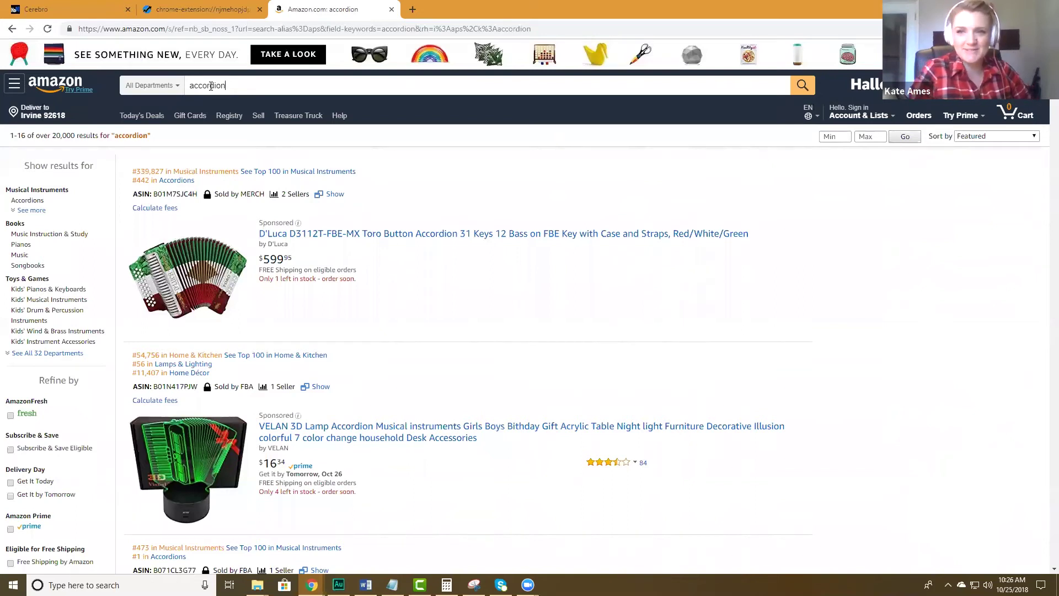
# - Look through the accordion search results, comparing full-size button accordions with kids' toy accordions and the accordion lamp
pyautogui.scroll(-4, 308, 190)
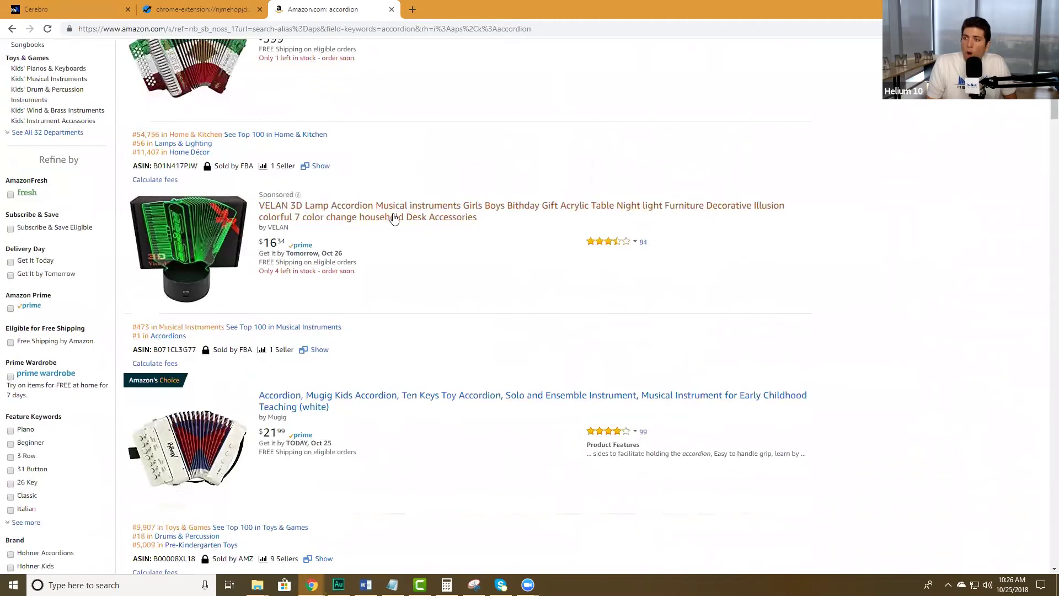
pyautogui.scroll(-6, 395, 223)
pyautogui.scroll(-16, 395, 230)
pyautogui.scroll(14, 395, 231)
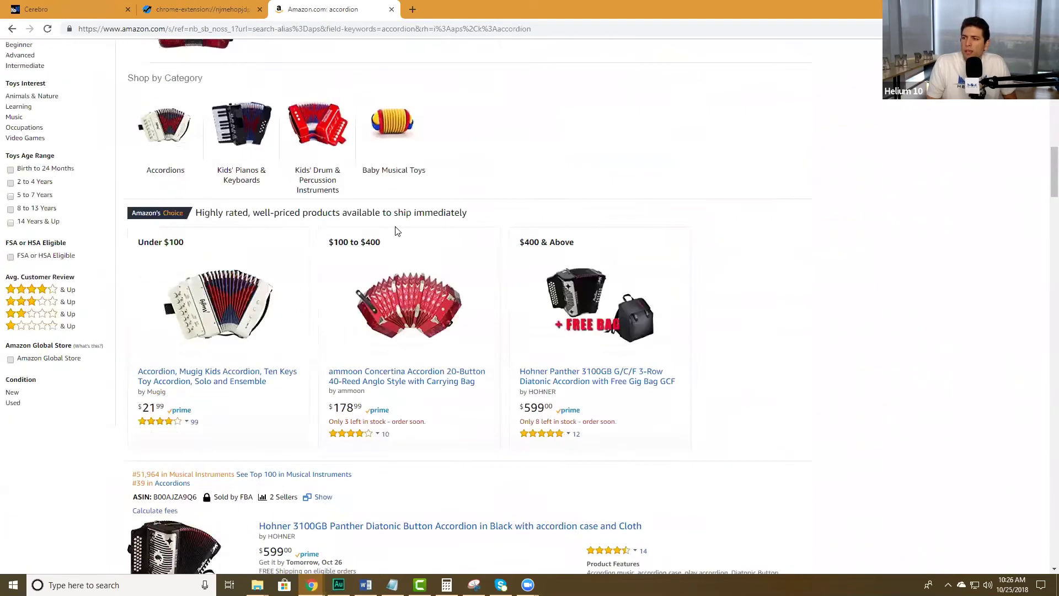
pyautogui.scroll(12, 395, 231)
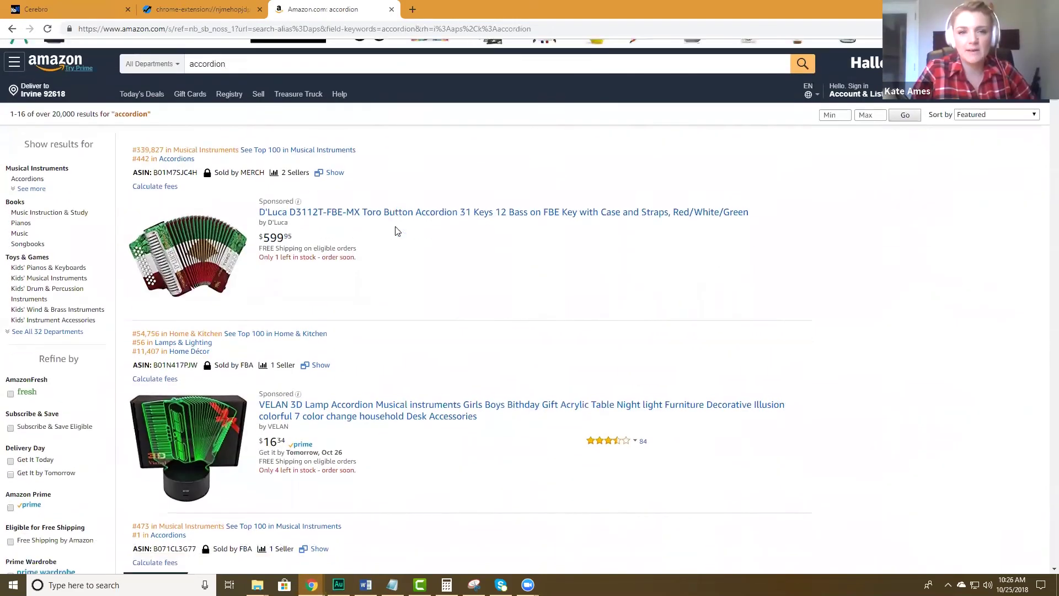
pyautogui.scroll(-3, 394, 230)
pyautogui.scroll(-2, 395, 230)
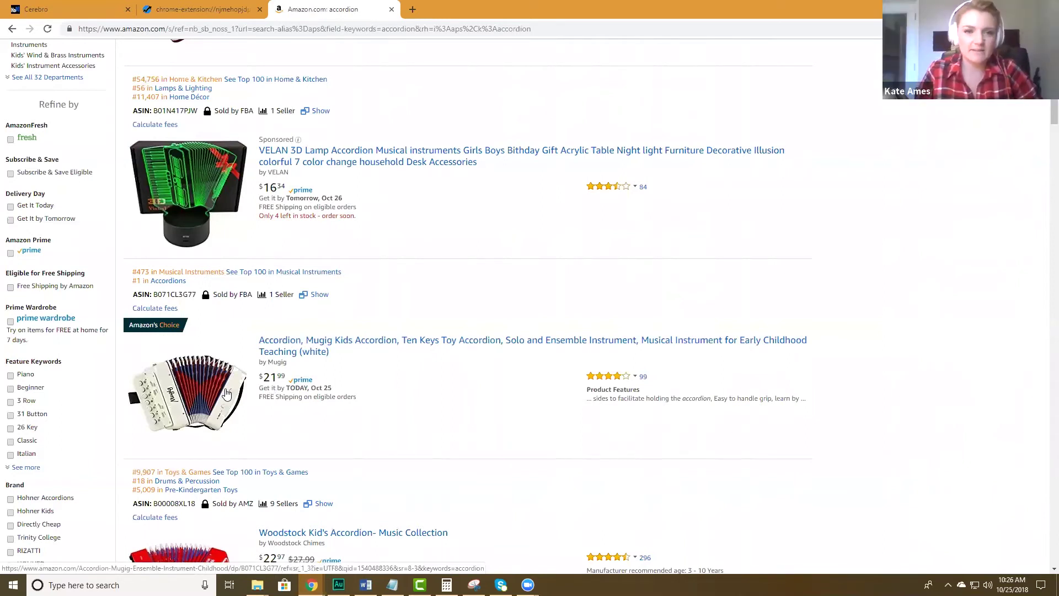
pyautogui.scroll(5, 226, 393)
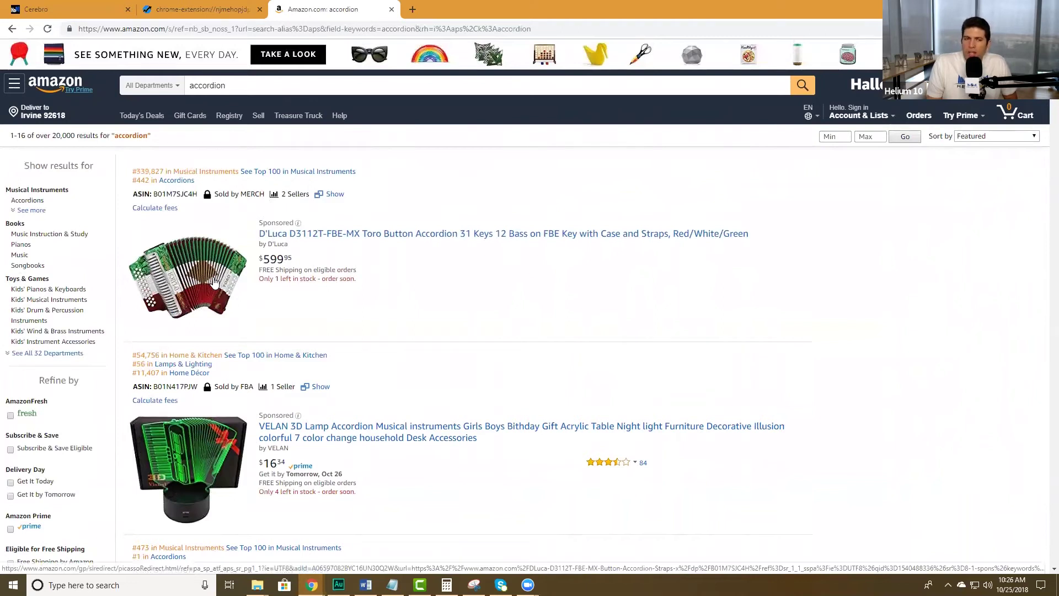
pyautogui.scroll(-8, 214, 283)
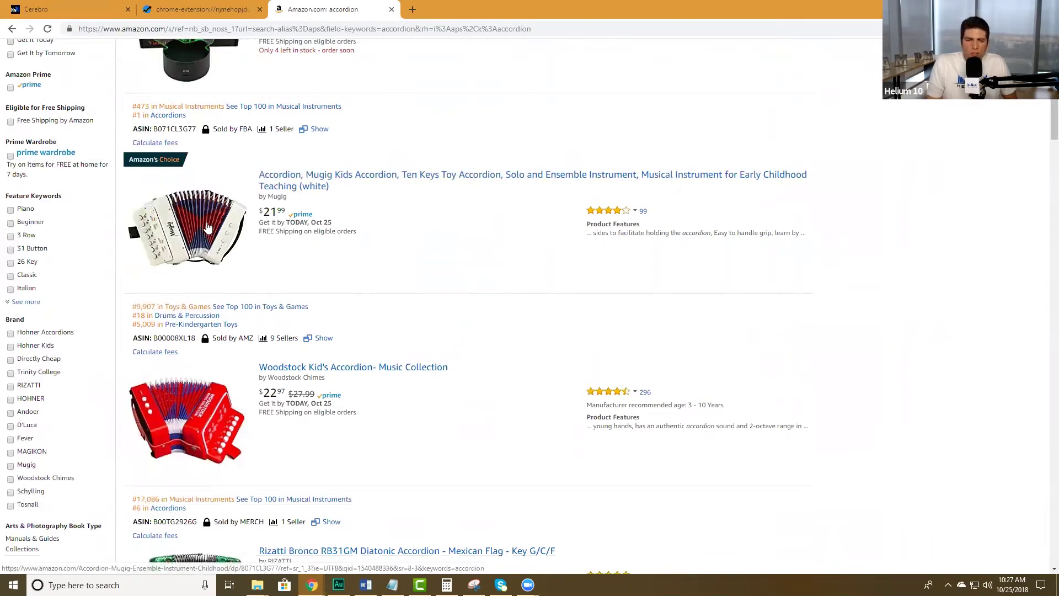
pyautogui.scroll(7, 208, 227)
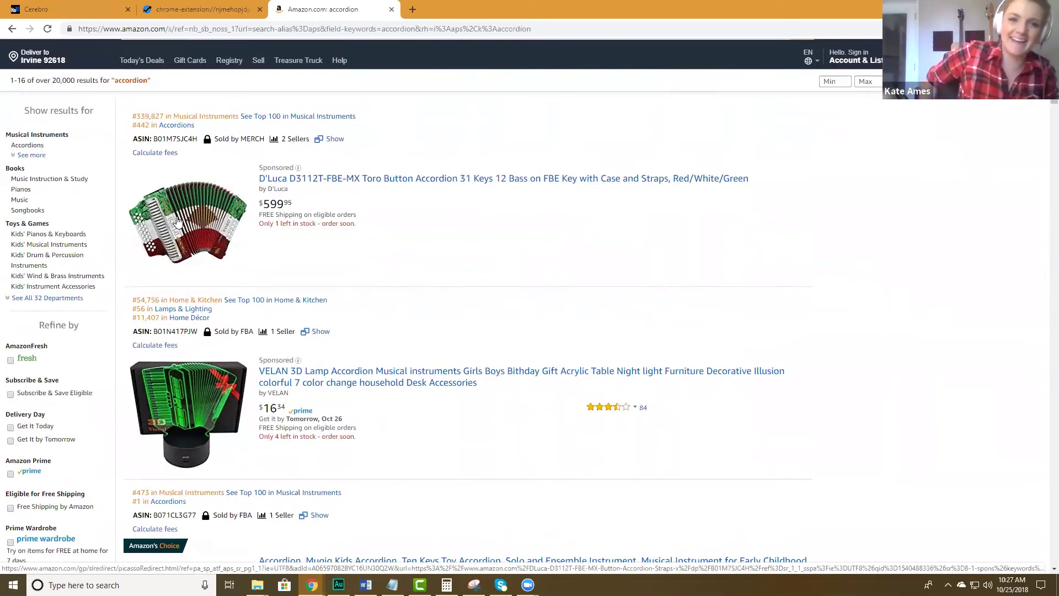
pyautogui.scroll(-2, 177, 221)
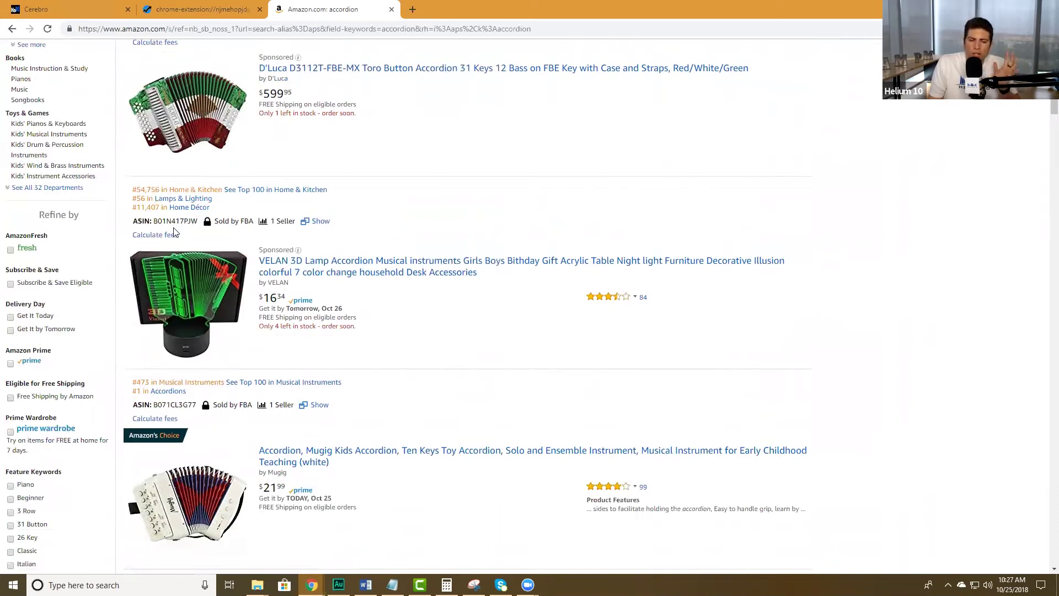
pyautogui.scroll(-1, 174, 231)
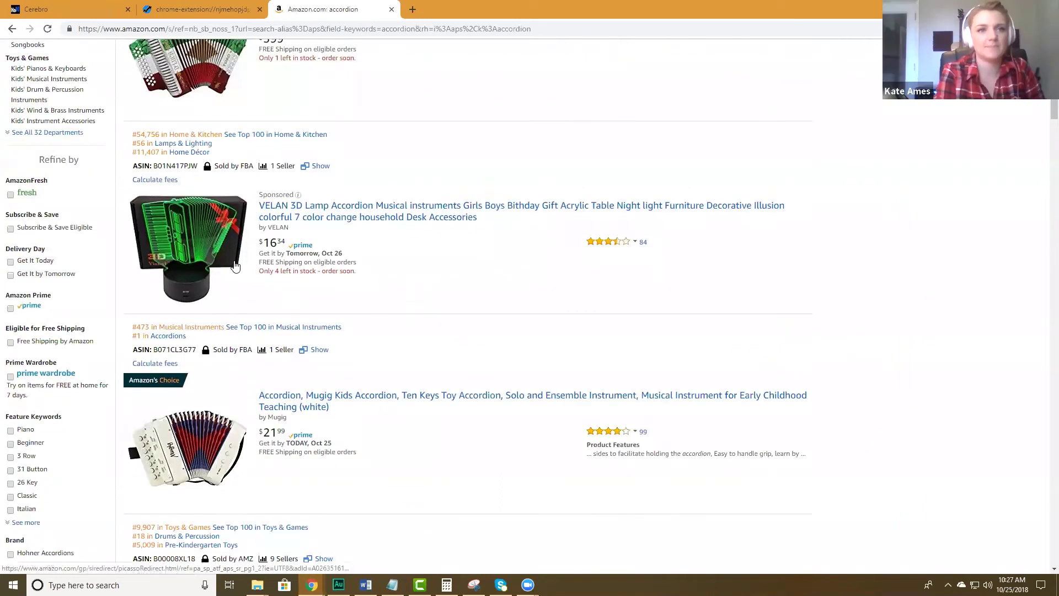
# - Copy the ASIN B01M7SJC4H of the D'Luca Toro Button Accordion from Amazon and set it as Cerebro's main ASIN
pyautogui.scroll(4, 321, 181)
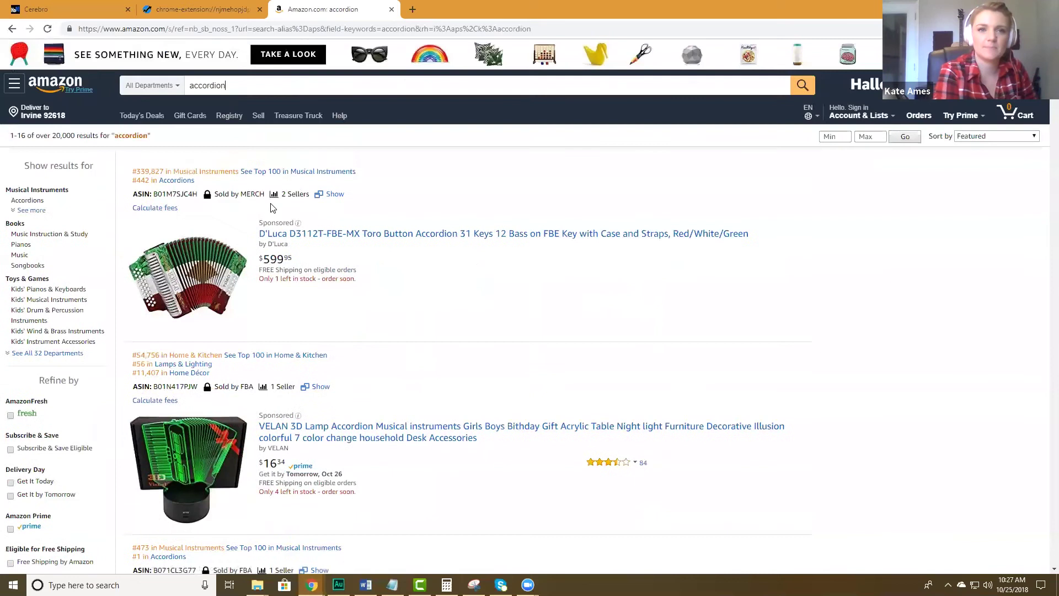
pyautogui.doubleClick(175, 193)
pyautogui.hotkey('ctrl', 'c')
pyautogui.click(36, 9)
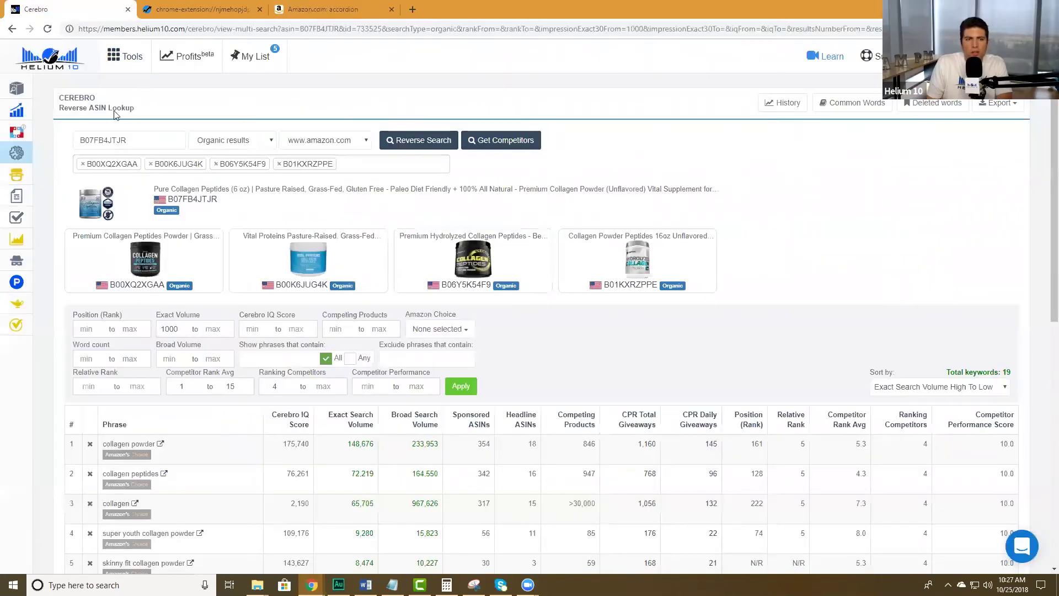
pyautogui.doubleClick(104, 140)
pyautogui.hotkey('ctrl', 'v')
# - Clear the collagen competitor ASINs from Cerebro's competitor entries
pyautogui.click(374, 172)
pyautogui.press('BackSpace')
pyautogui.press('BackSpace')
pyautogui.press('BackSpace')
pyautogui.press('BackSpace')
pyautogui.press('BackSpace')
pyautogui.press('BackSpace')
pyautogui.press('BackSpace')
pyautogui.press('BackSpace')
pyautogui.press('BackSpace')
pyautogui.press('BackSpace')
pyautogui.press('BackSpace')
pyautogui.press('BackSpace')
pyautogui.press('BackSpace')
pyautogui.press('BackSpace')
pyautogui.press('BackSpace')
pyautogui.press('BackSpace')
pyautogui.press('BackSpace')
pyautogui.press('BackSpace')
pyautogui.press('BackSpace')
pyautogui.press('BackSpace')
pyautogui.press('BackSpace')
pyautogui.press('BackSpace')
pyautogui.press('BackSpace')
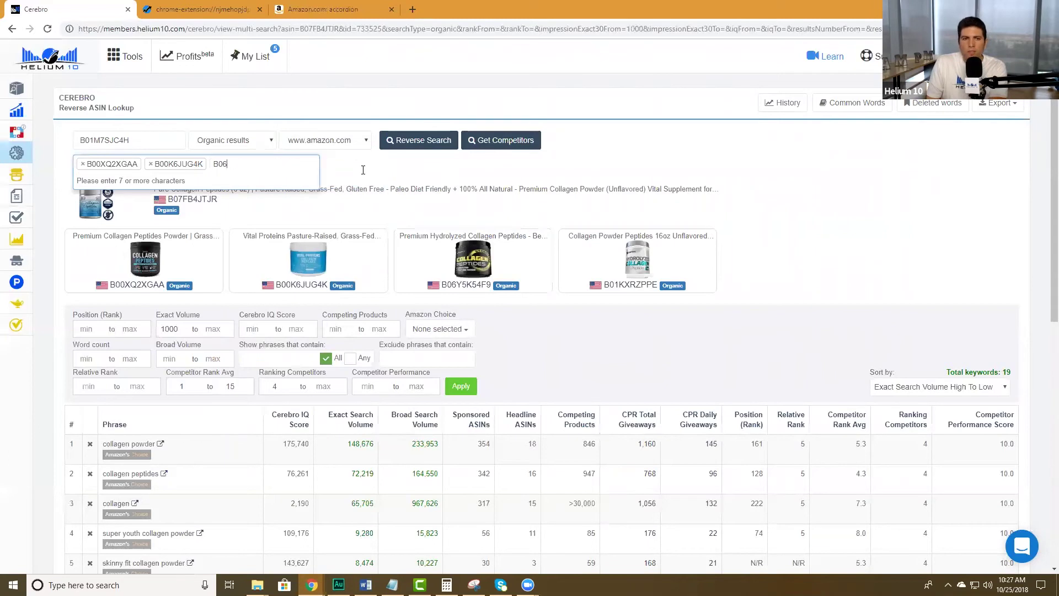
# - Copy the ASIN B00TG2926G of the Rizatti Bronco RB31GM accordion from Amazon and add it as a Cerebro competitor
pyautogui.click(343, 5)
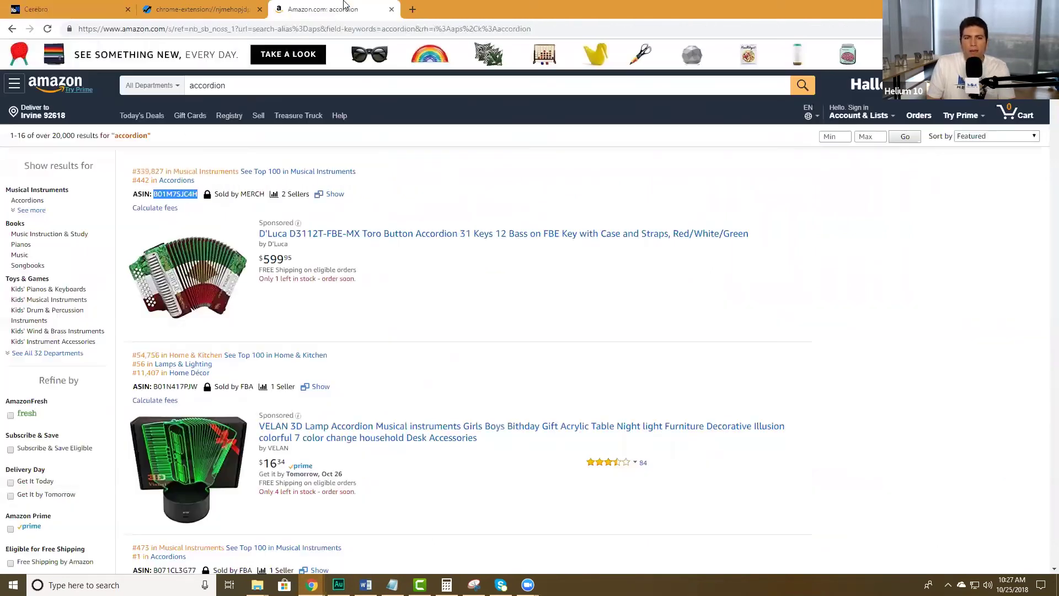
pyautogui.scroll(-7, 338, 221)
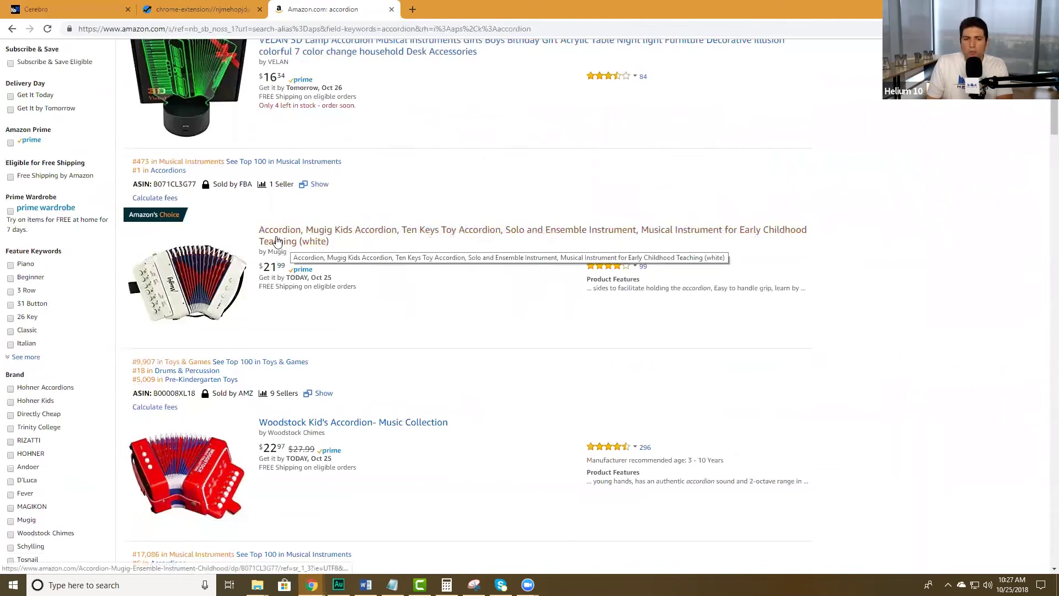
pyautogui.scroll(-3, 276, 242)
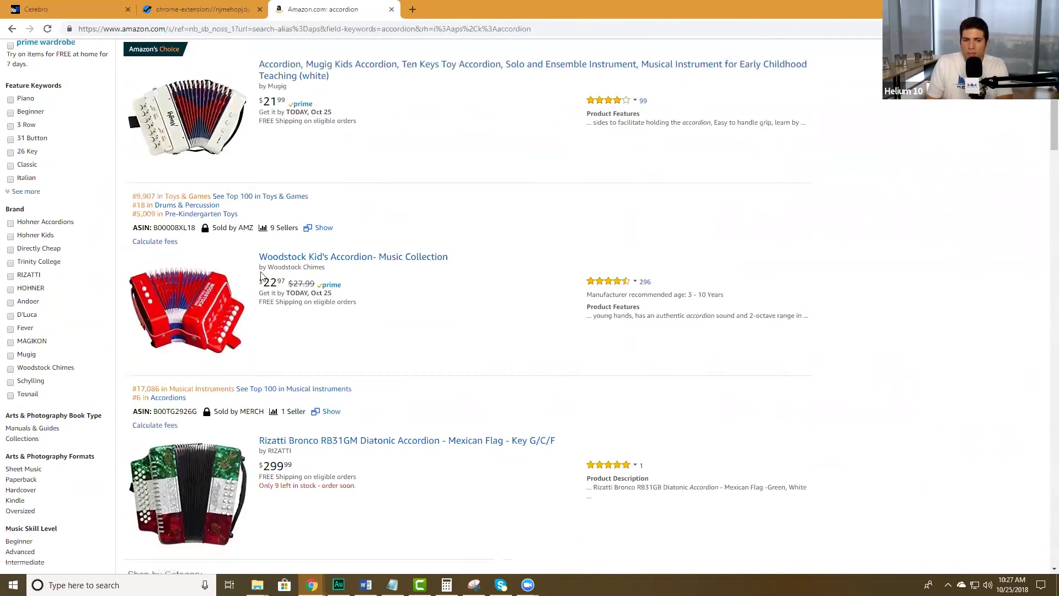
pyautogui.scroll(-2, 270, 286)
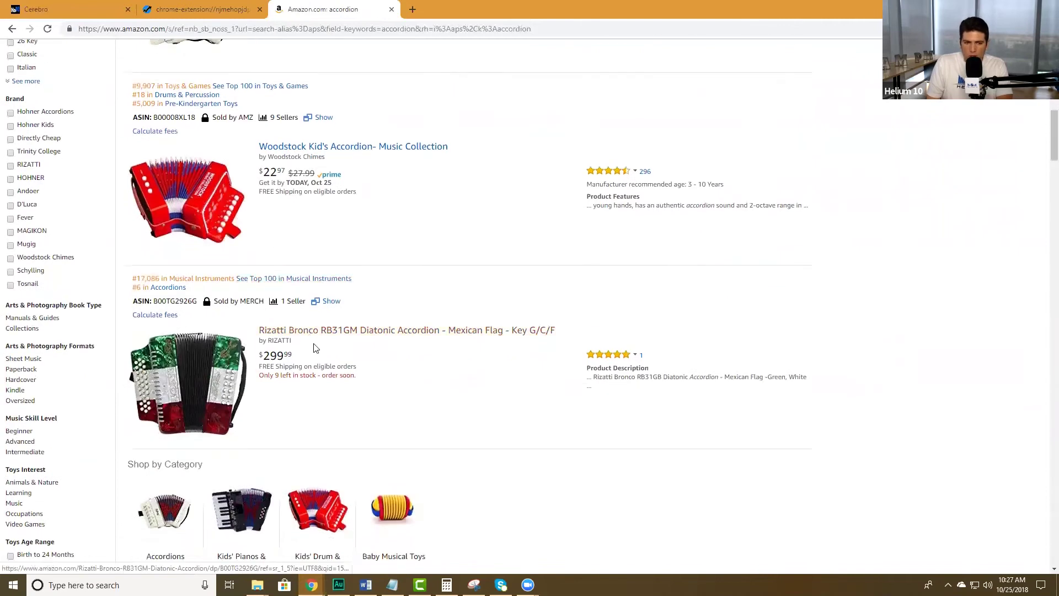
pyautogui.doubleClick(194, 302)
pyautogui.hotkey('ctrl', 'c')
pyautogui.click(58, 9)
pyautogui.hotkey('ctrl', 'v')
pyautogui.press('Return')
# - Copy the ASIN B00AJZA9Q6 of the Hohner 3100GB Panther with case and cloth and add it as a Cerebro competitor
pyautogui.click(311, 10)
pyautogui.scroll(-10, 477, 320)
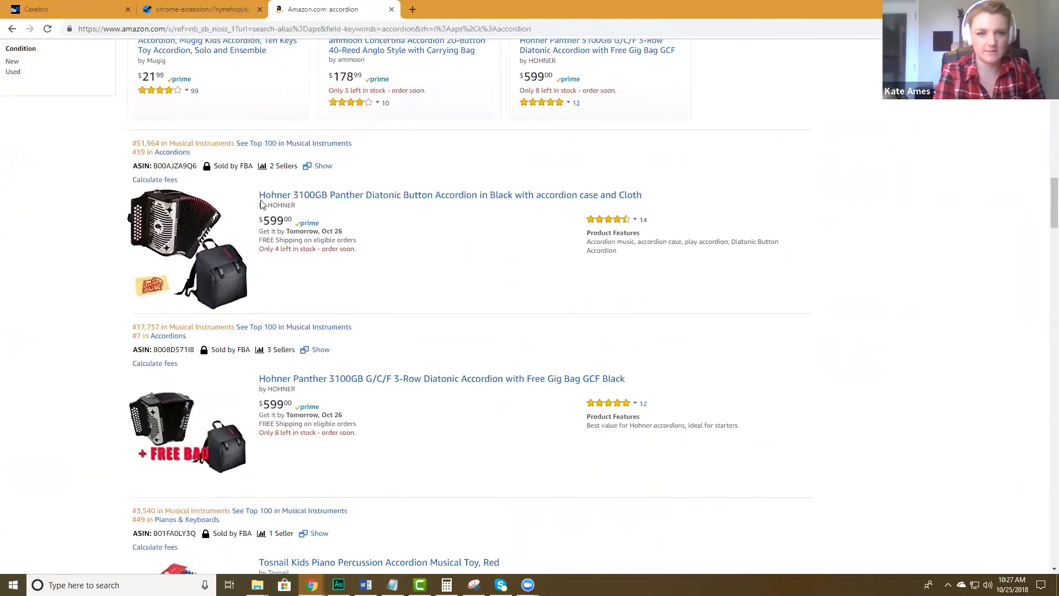
pyautogui.doubleClick(174, 166)
pyautogui.hotkey('ctrl', 'c')
pyautogui.click(135, 6)
pyautogui.hotkey('ctrl', 'v')
pyautogui.press('Return')
# - Copy the ASIN B008D571I8 of the Hohner Panther 3100GB with free gig bag and add it as a Cerebro competitor
pyautogui.click(325, 4)
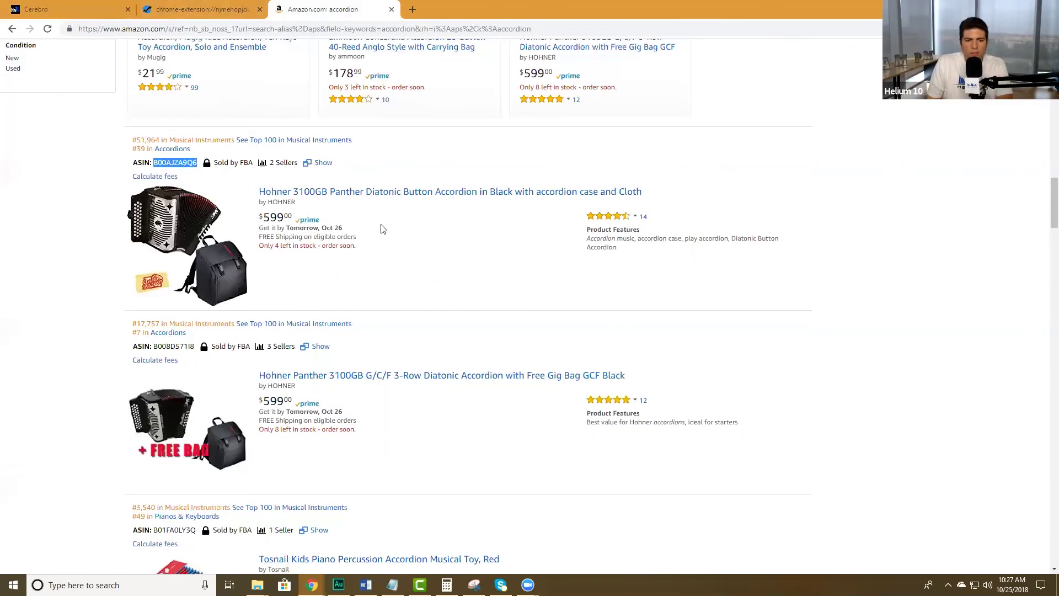
pyautogui.scroll(-2, 381, 228)
pyautogui.doubleClick(174, 239)
pyautogui.hotkey('ctrl', 'c')
pyautogui.click(75, 10)
pyautogui.hotkey('ctrl', 'v')
pyautogui.press('Return')
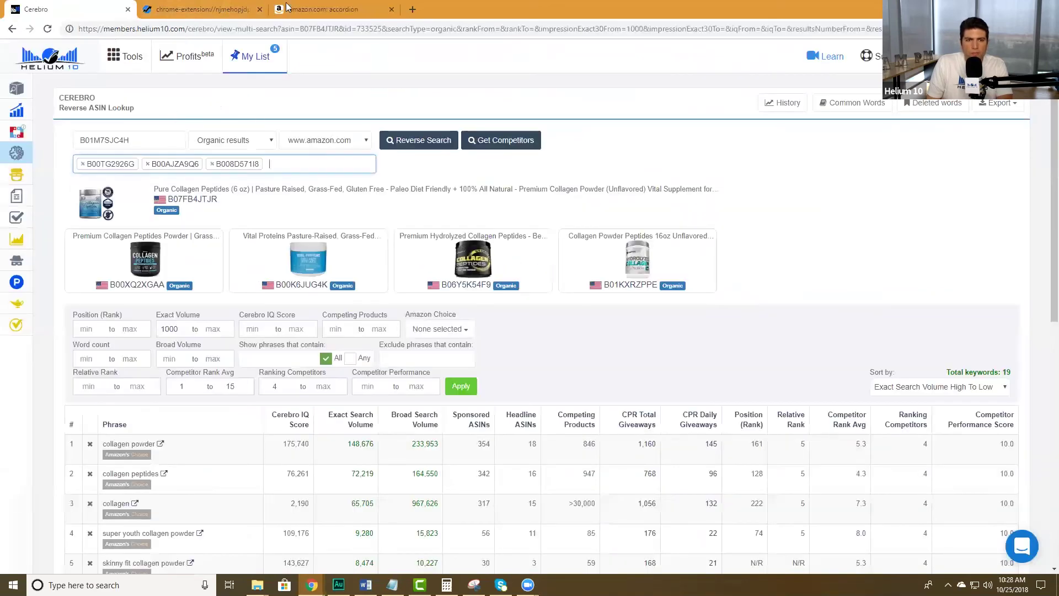
# - Add the Rizatti Bronco RB31FB accordion's ASIN B00TFV4E5W as the fourth Cerebro competitor and run the reverse lookup as a new search
pyautogui.click(322, 10)
pyautogui.scroll(-6, 367, 191)
pyautogui.scroll(-1, 369, 192)
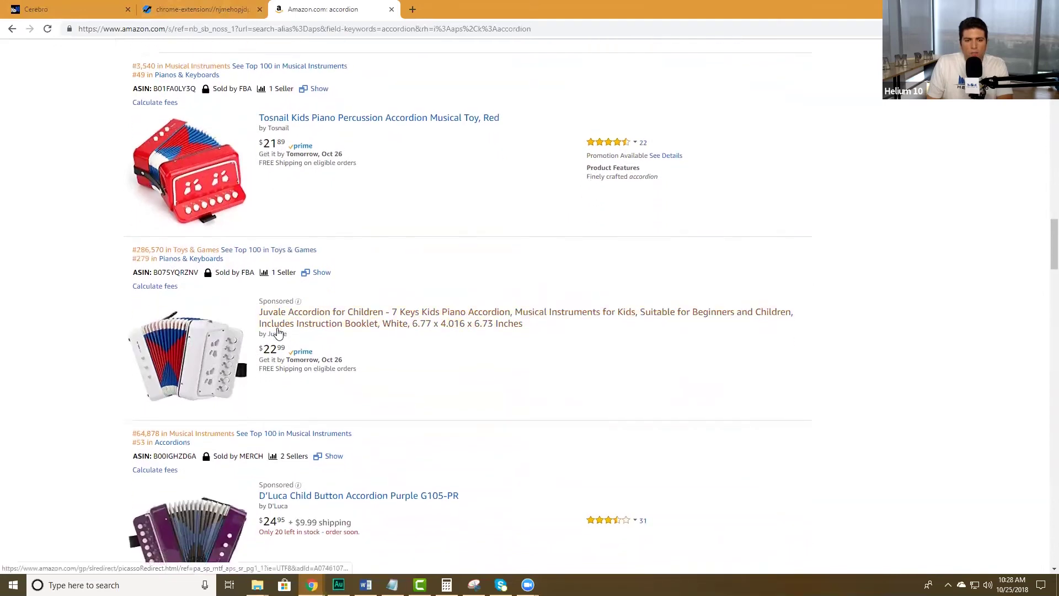
pyautogui.scroll(-4, 279, 332)
pyautogui.scroll(-2, 278, 332)
pyautogui.doubleClick(177, 312)
pyautogui.hotkey('ctrl', 'c')
pyautogui.click(71, 9)
pyautogui.hotkey('ctrl', 'v')
pyautogui.press('Return')
pyautogui.click(409, 142)
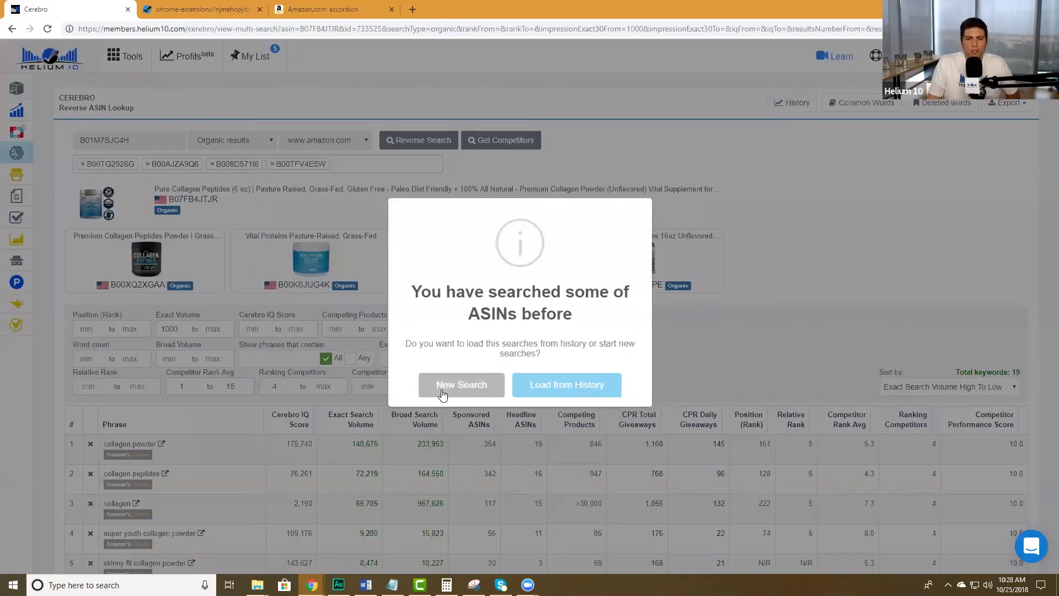
pyautogui.click(441, 389)
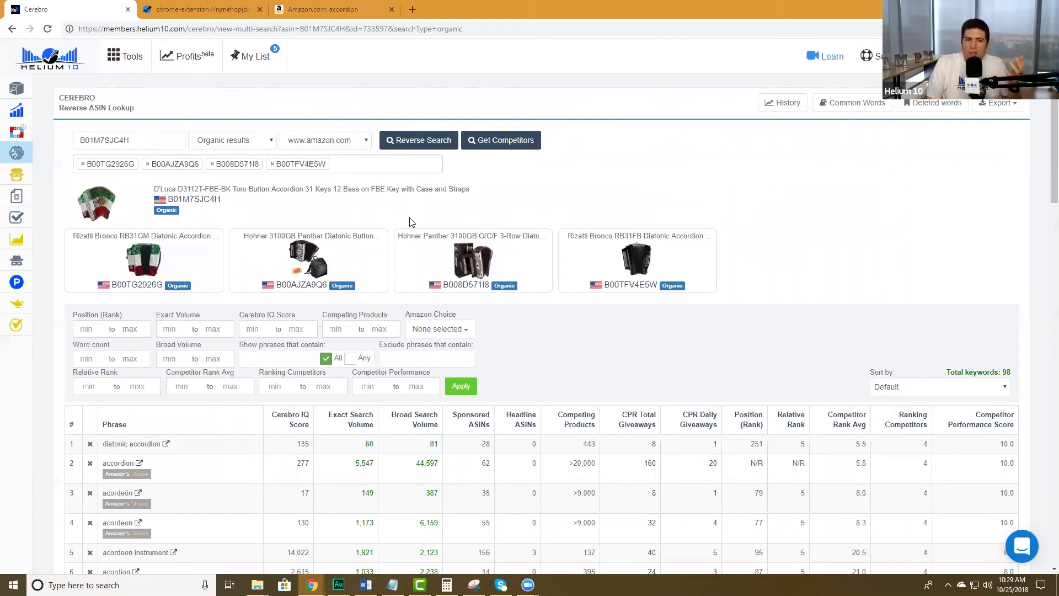
# - Examine the accordion keyword results for exact search volume, relative rank, and the meaning of the Cerebro IQ Score
pyautogui.scroll(-2, 429, 238)
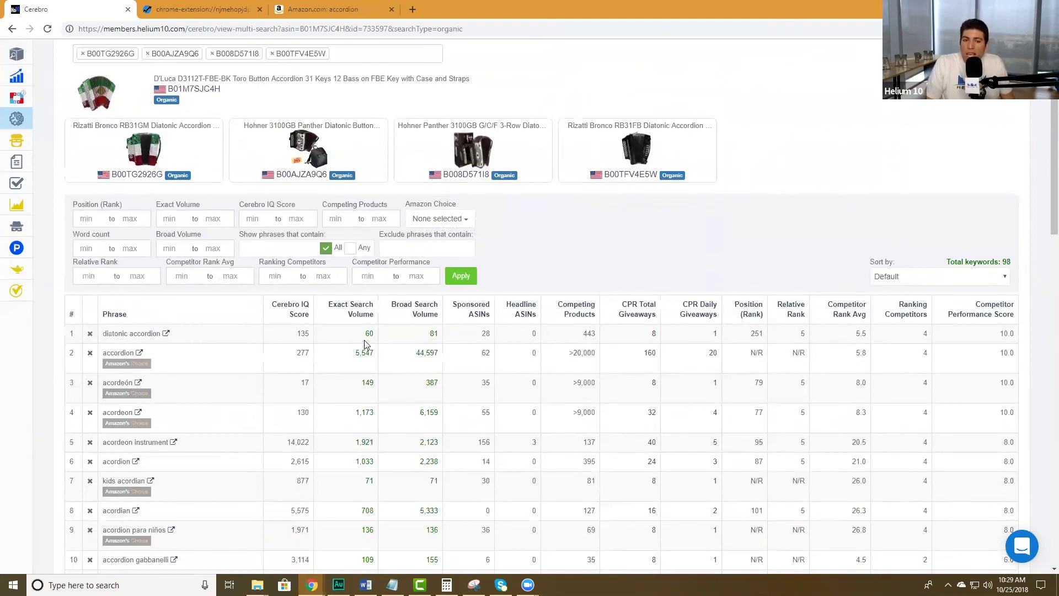
pyautogui.scroll(-6, 389, 355)
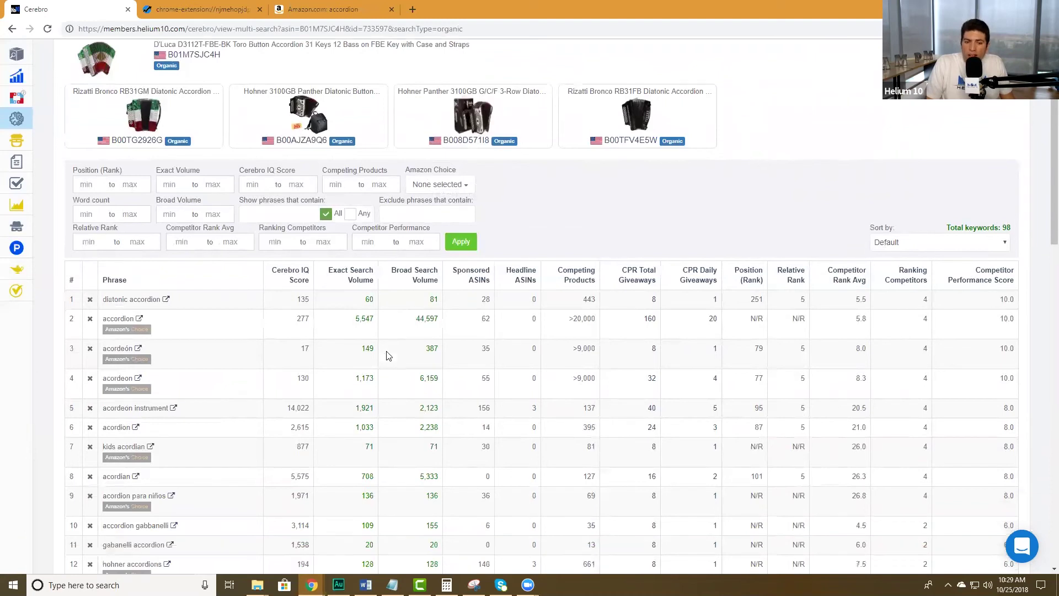
pyautogui.doubleClick(369, 356)
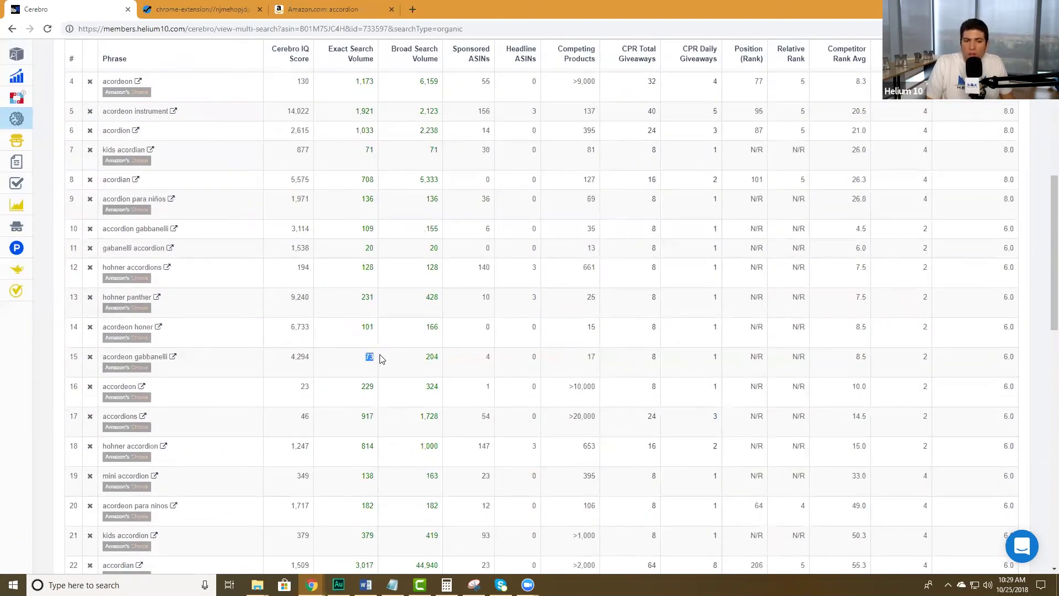
pyautogui.scroll(2, 435, 380)
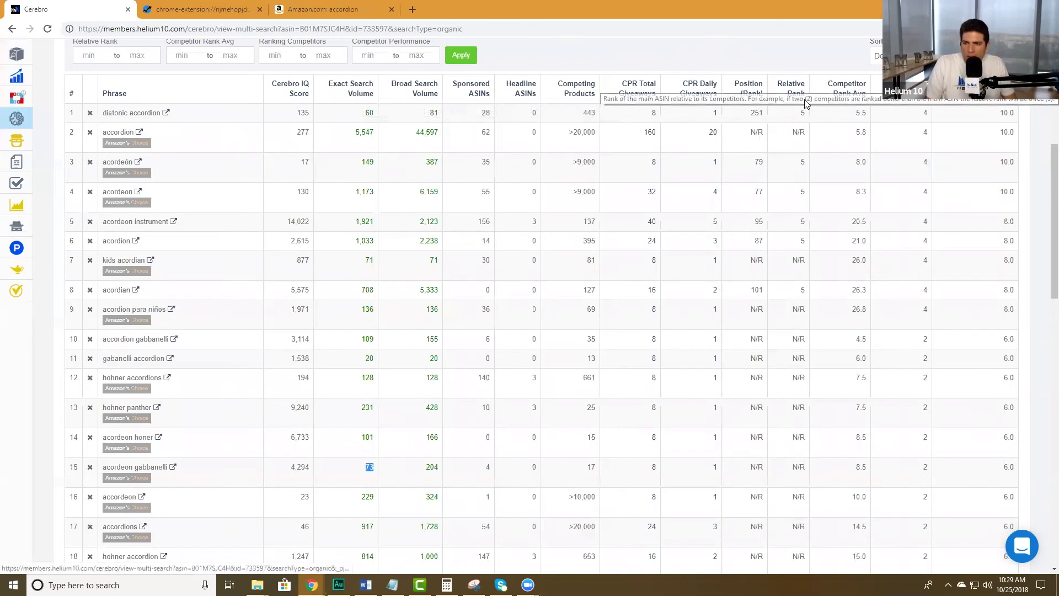
pyautogui.moveTo(803, 121)
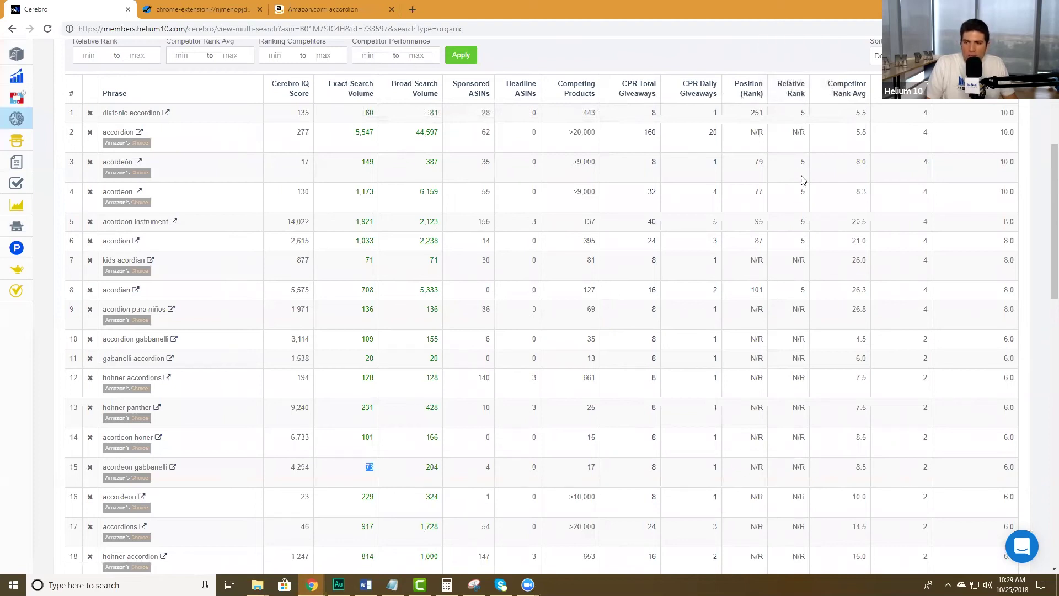
pyautogui.scroll(-6, 804, 287)
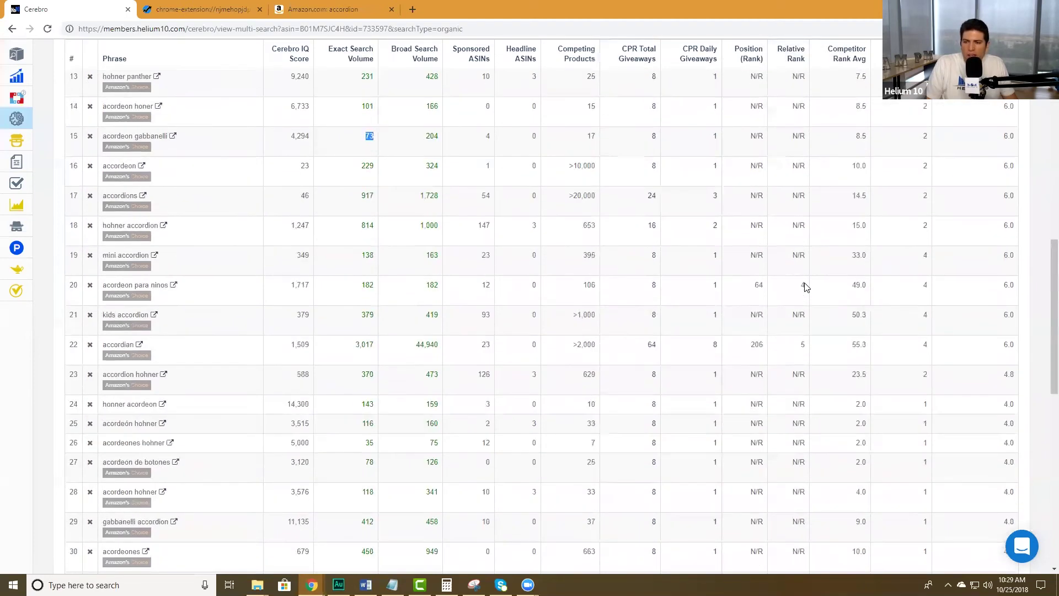
pyautogui.moveTo(802, 284)
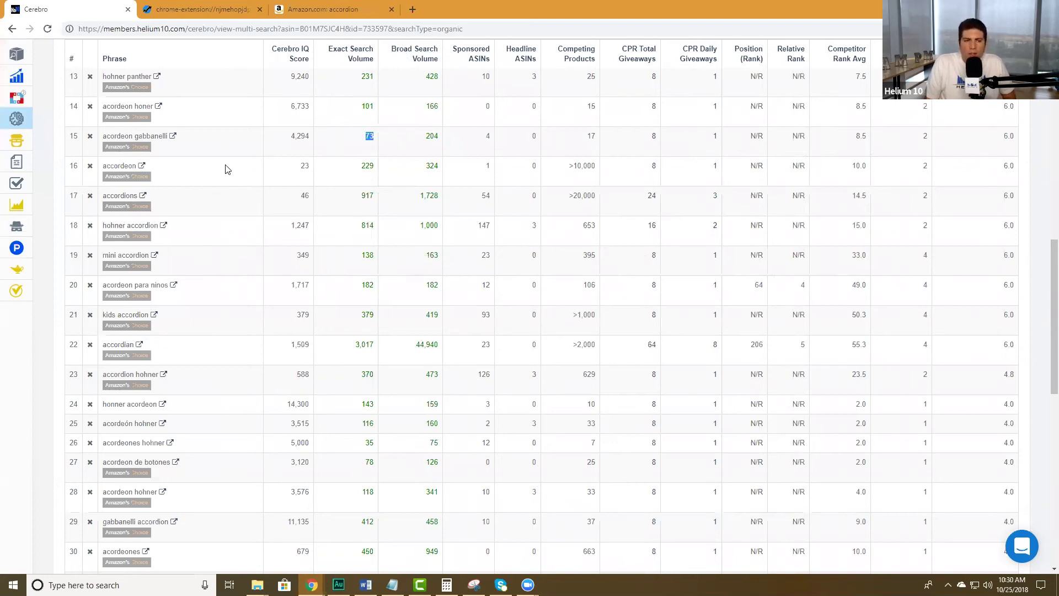
pyautogui.moveTo(272, 66)
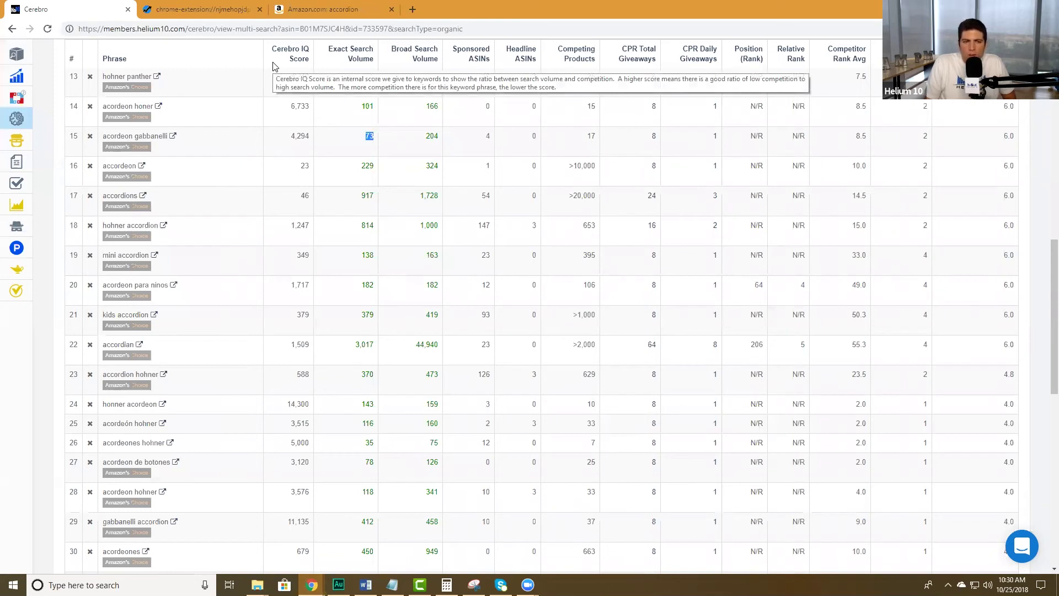
pyautogui.click(355, 4)
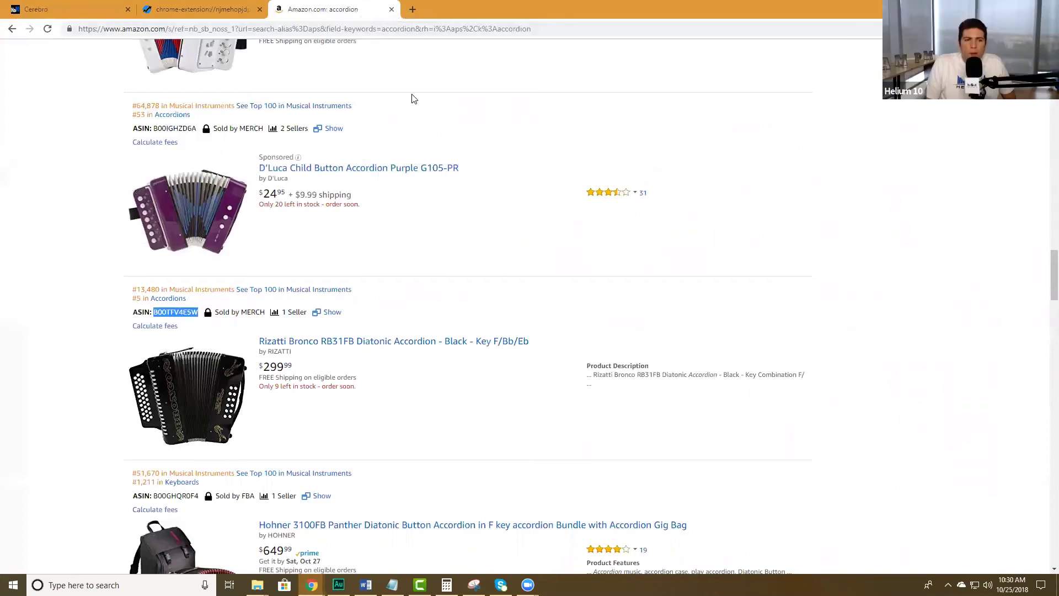
pyautogui.scroll(2, 518, 164)
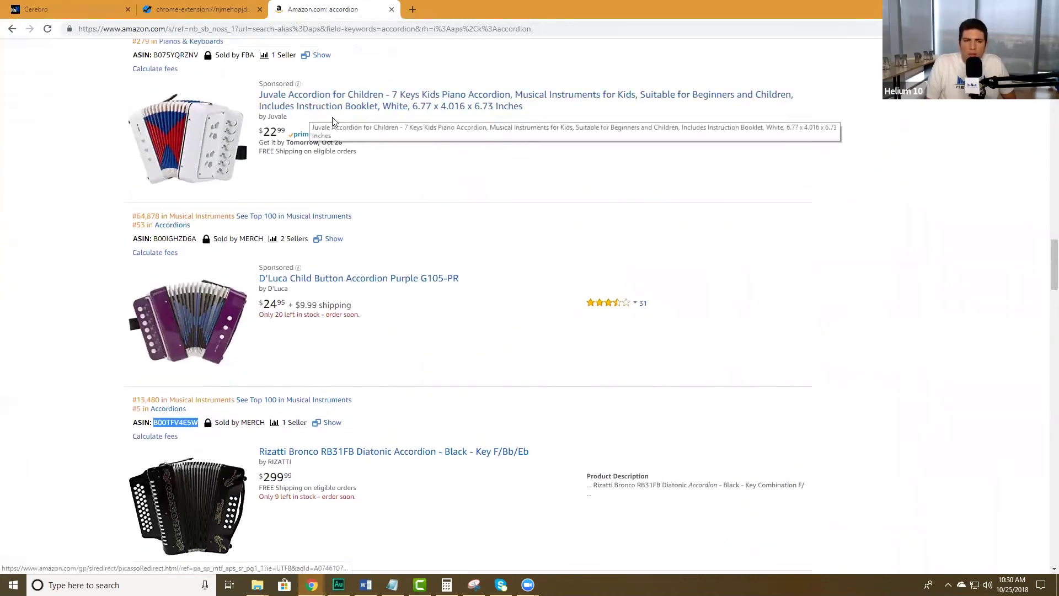
pyautogui.click(83, 9)
pyautogui.moveTo(63, 119)
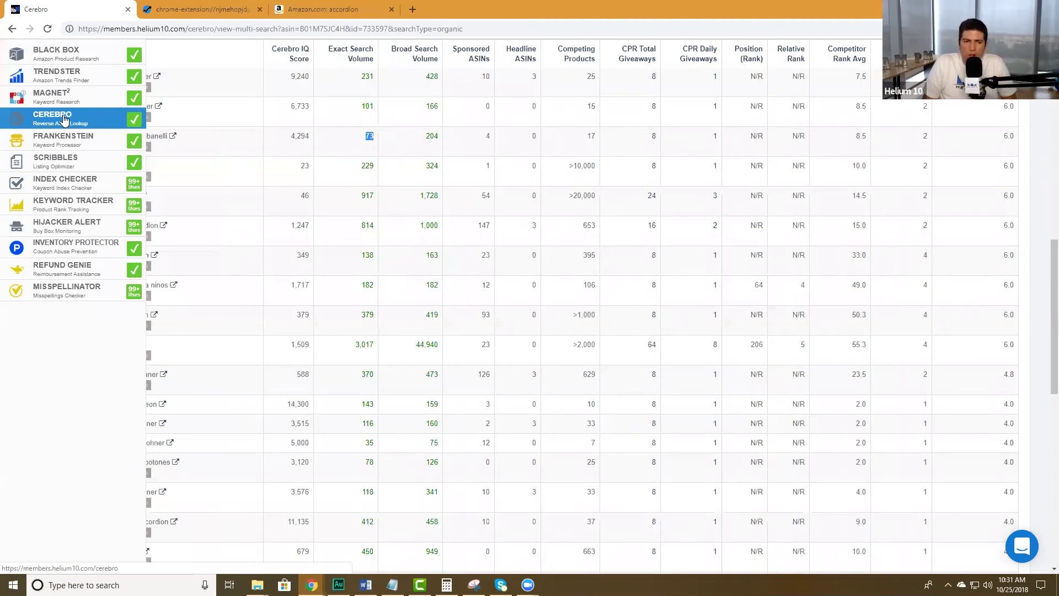
# - Switch to the Amazon accordion results and search for "lipozene" instead
pyautogui.click(325, 10)
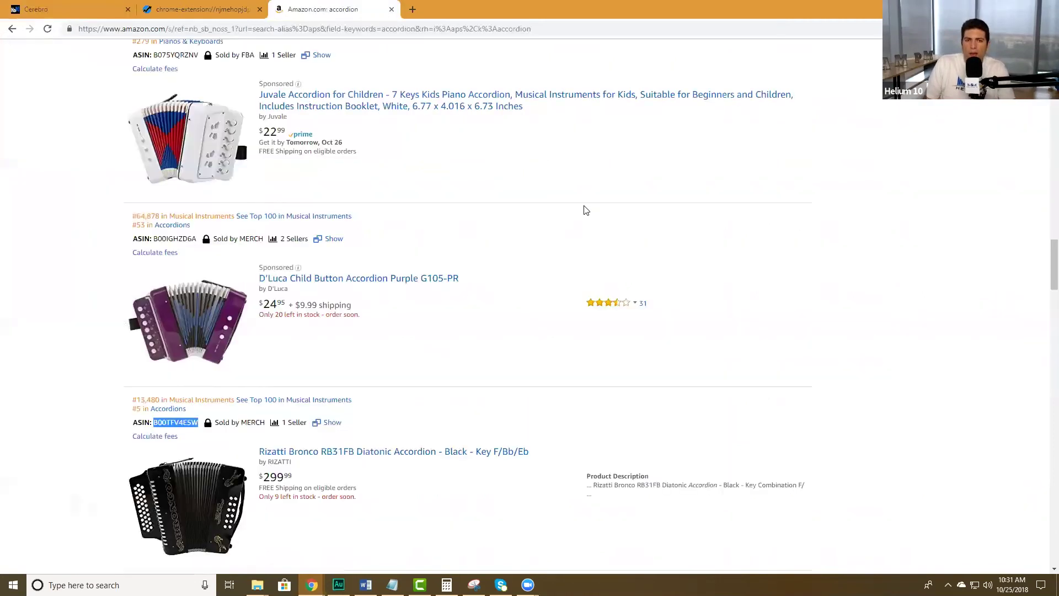
pyautogui.scroll(20, 585, 211)
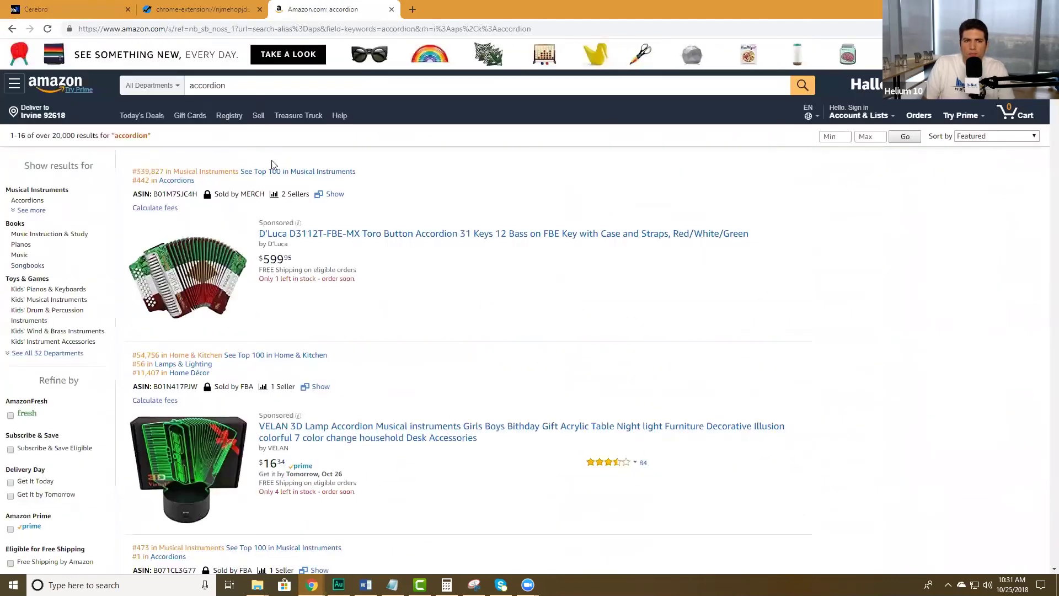
pyautogui.doubleClick(250, 85)
pyautogui.press('BackSpace')
pyautogui.write('lipozene')
pyautogui.press('Return')
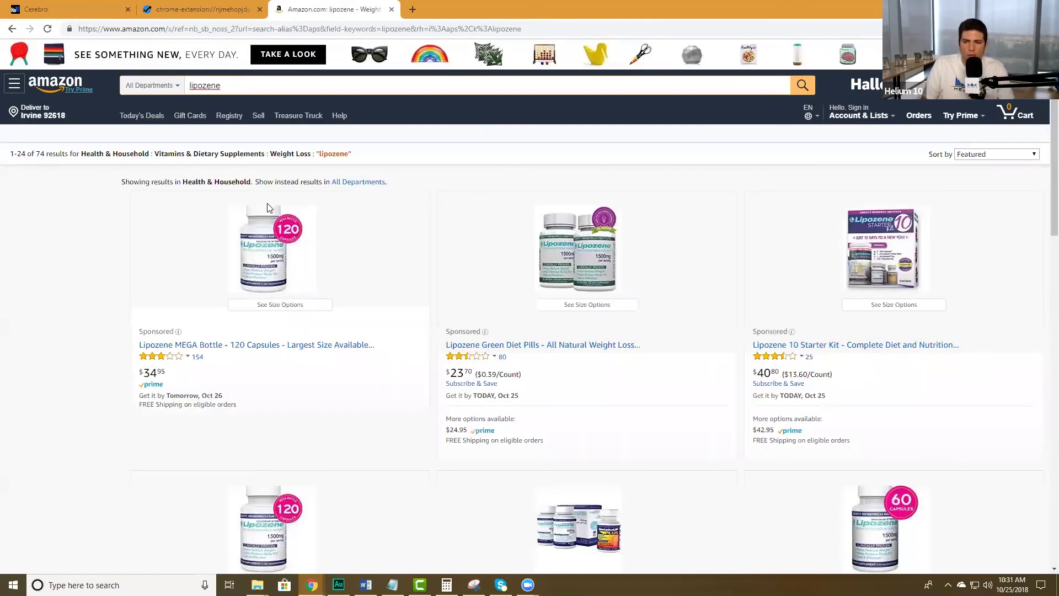
# - Look through the first page of lipozene results for weight loss products sold by competing brands
pyautogui.scroll(-15, 269, 208)
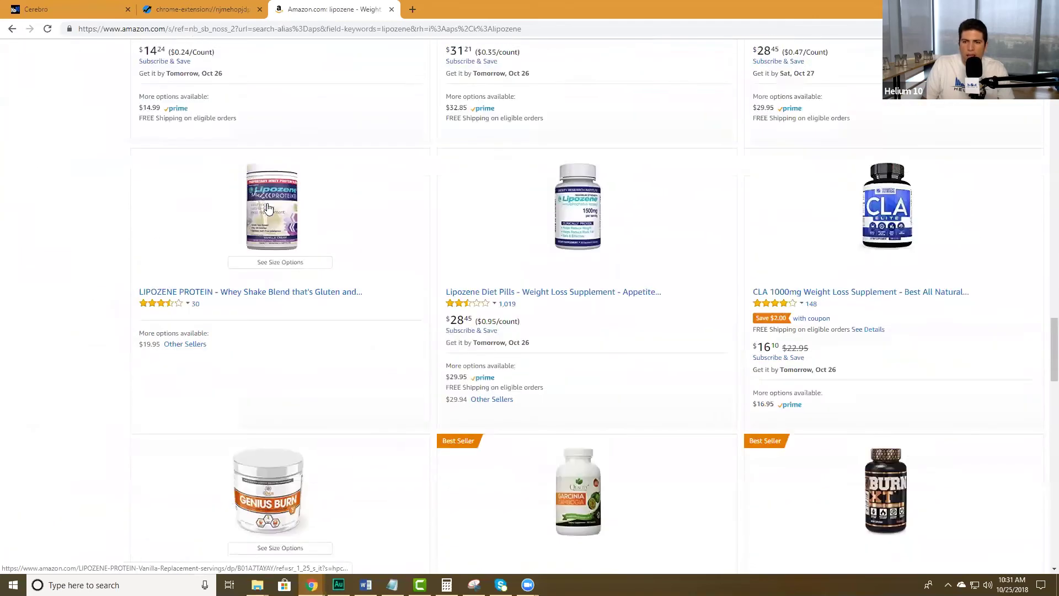
pyautogui.scroll(-15, 269, 208)
pyautogui.scroll(10, 268, 208)
pyautogui.scroll(-15, 268, 208)
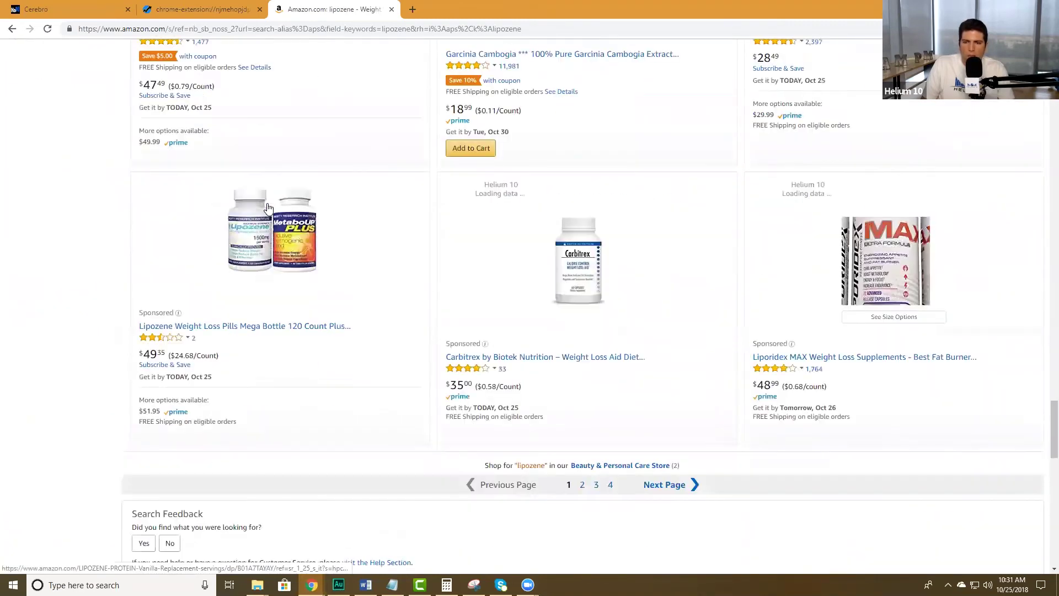
pyautogui.scroll(-6, 269, 208)
pyautogui.scroll(1, 482, 189)
pyautogui.scroll(-7, 603, 184)
pyautogui.scroll(5, 619, 223)
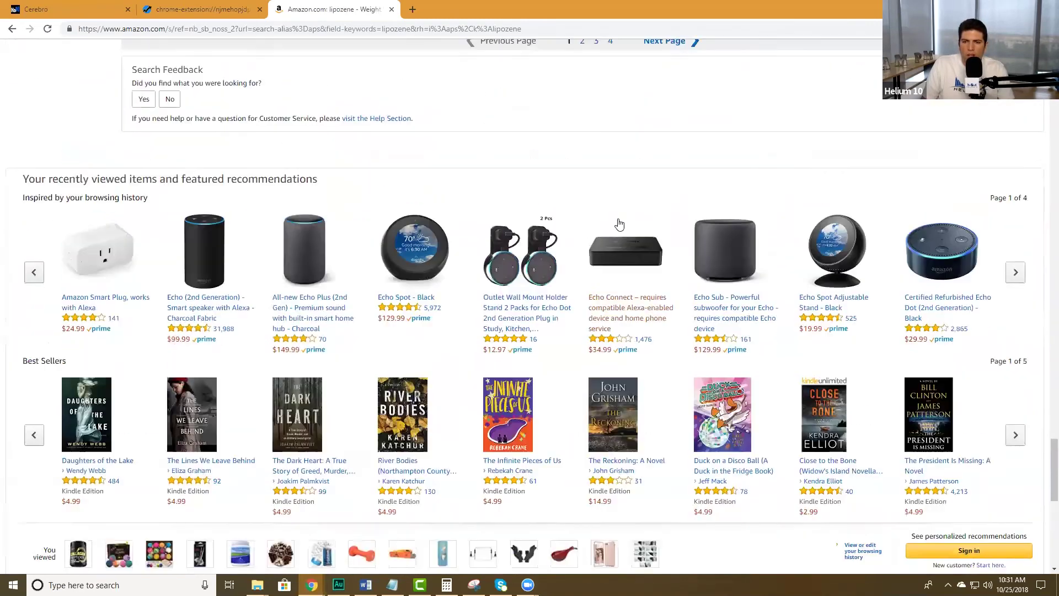
pyautogui.scroll(5, 619, 224)
pyautogui.scroll(-1, 619, 345)
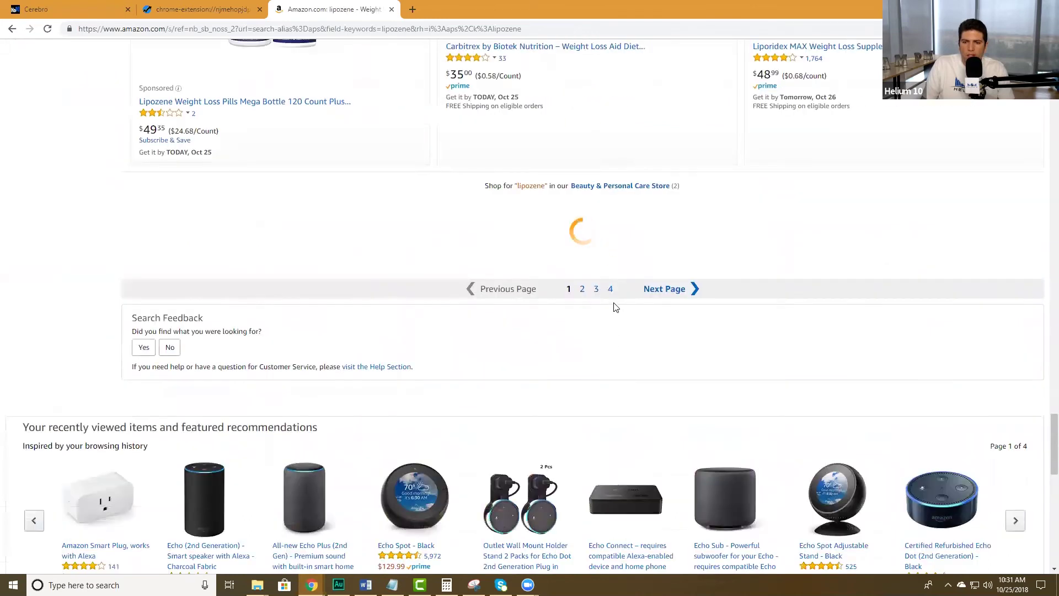
pyautogui.scroll(5, 612, 303)
pyautogui.scroll(-4, 615, 386)
# - Browse result pages 4 and 3 for lipozene and open the CUTZ-NS Natural Non-Stimulant Fat Burner listing
pyautogui.click(611, 411)
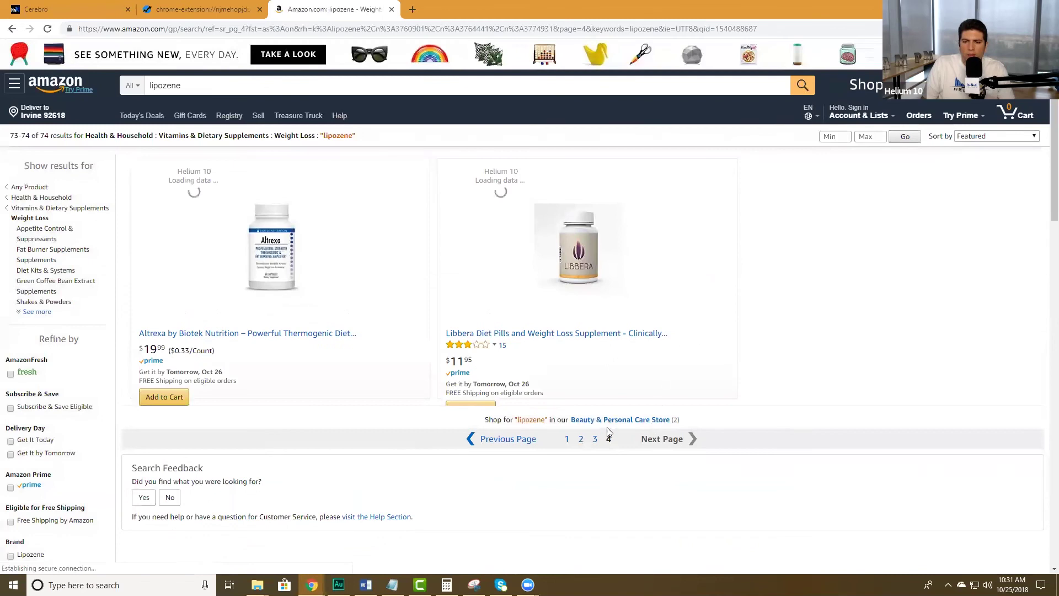
pyautogui.click(595, 440)
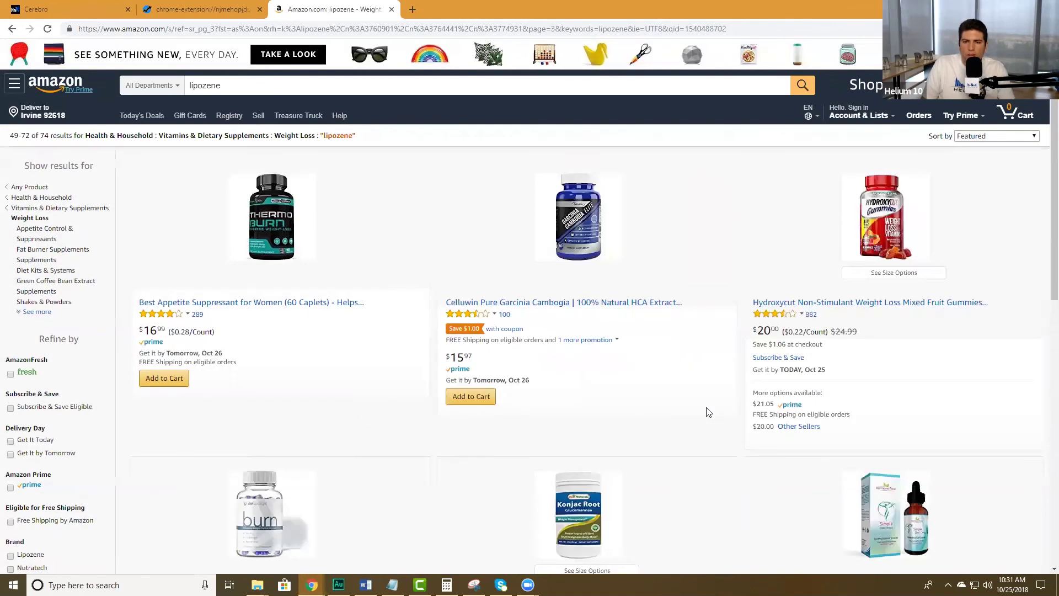
pyautogui.scroll(-9, 708, 412)
pyautogui.scroll(-5, 708, 412)
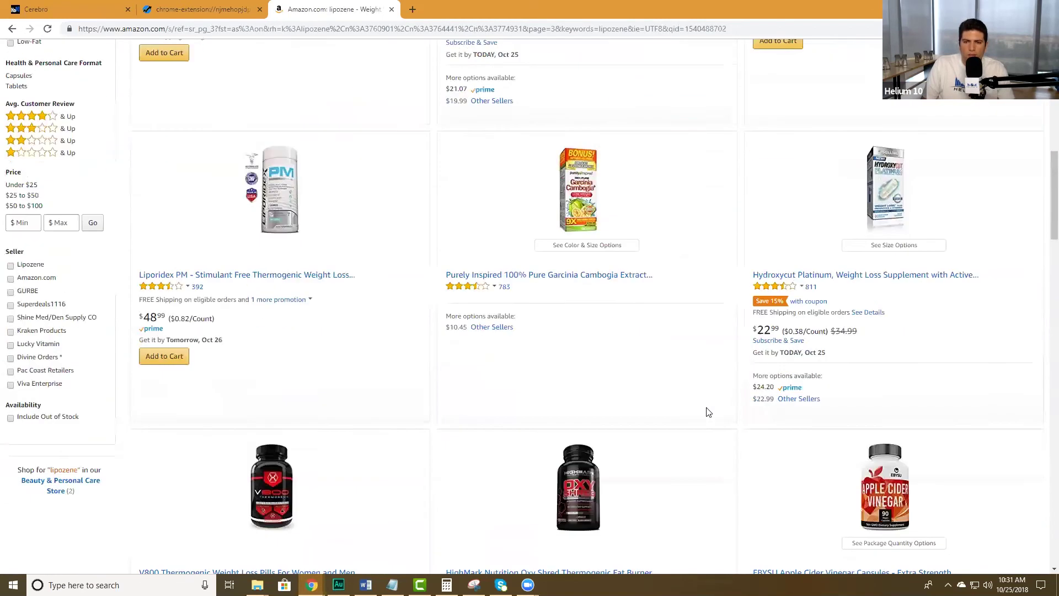
pyautogui.scroll(-8, 422, 287)
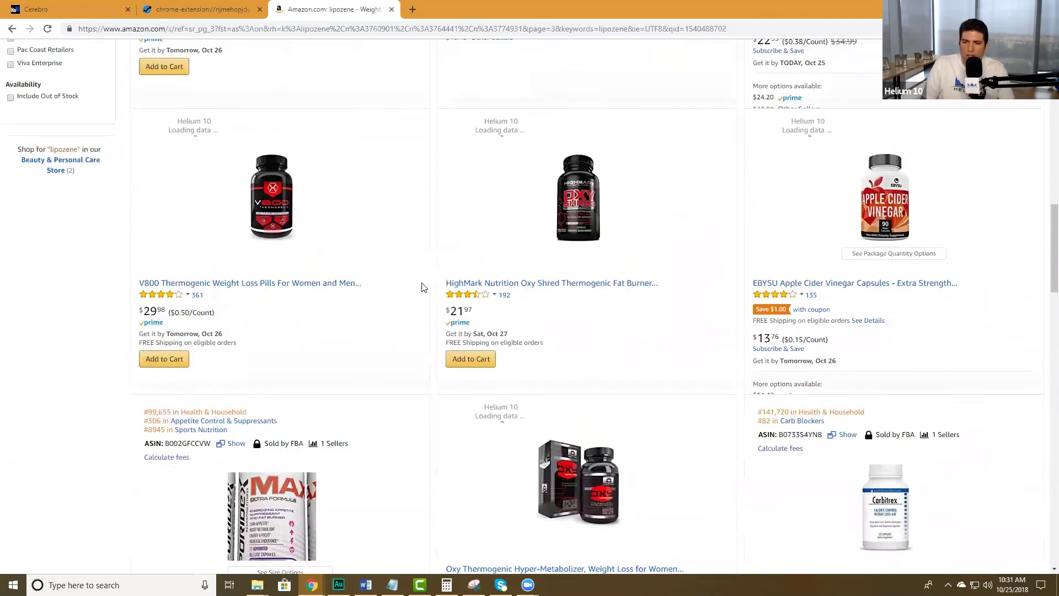
pyautogui.scroll(-2, 543, 274)
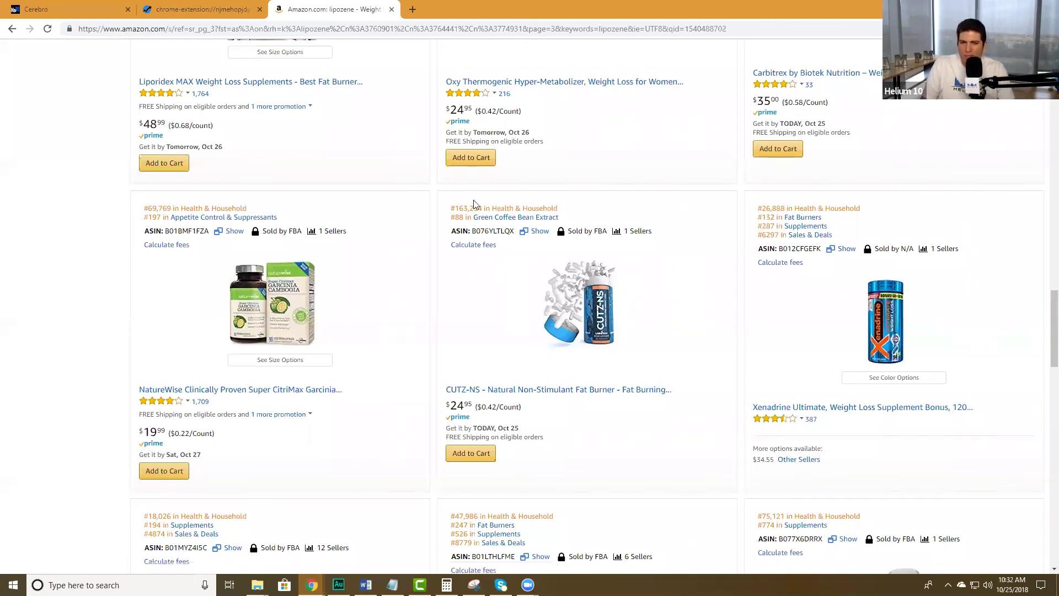
pyautogui.click(614, 393)
pyautogui.rightClick(595, 391)
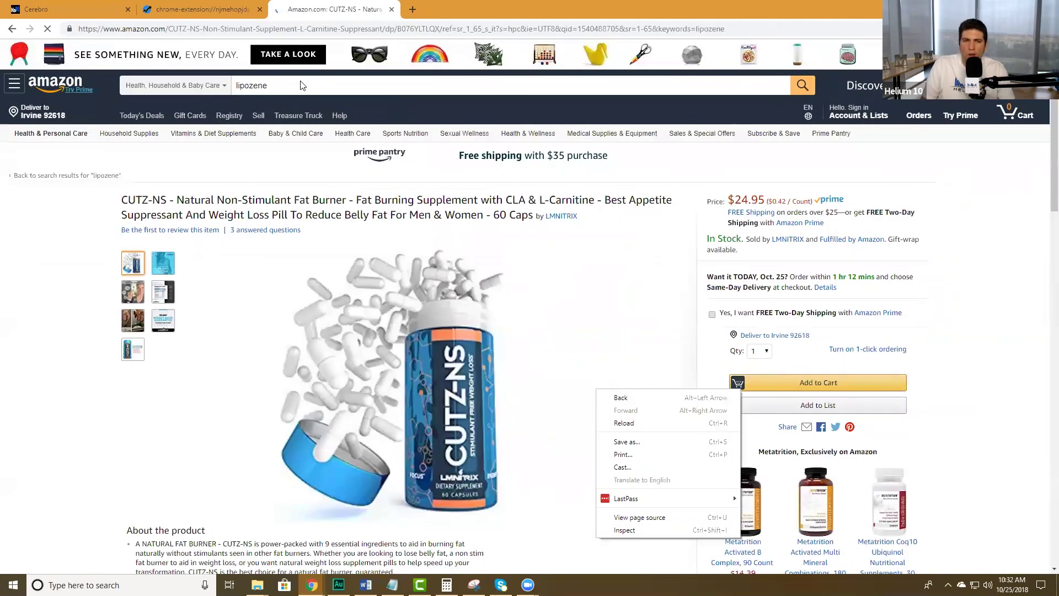
# - Copy the ASIN B076YLTLQX from the listing's address and search Amazon for "lipozene B076YLTLQX"
pyautogui.click(419, 29)
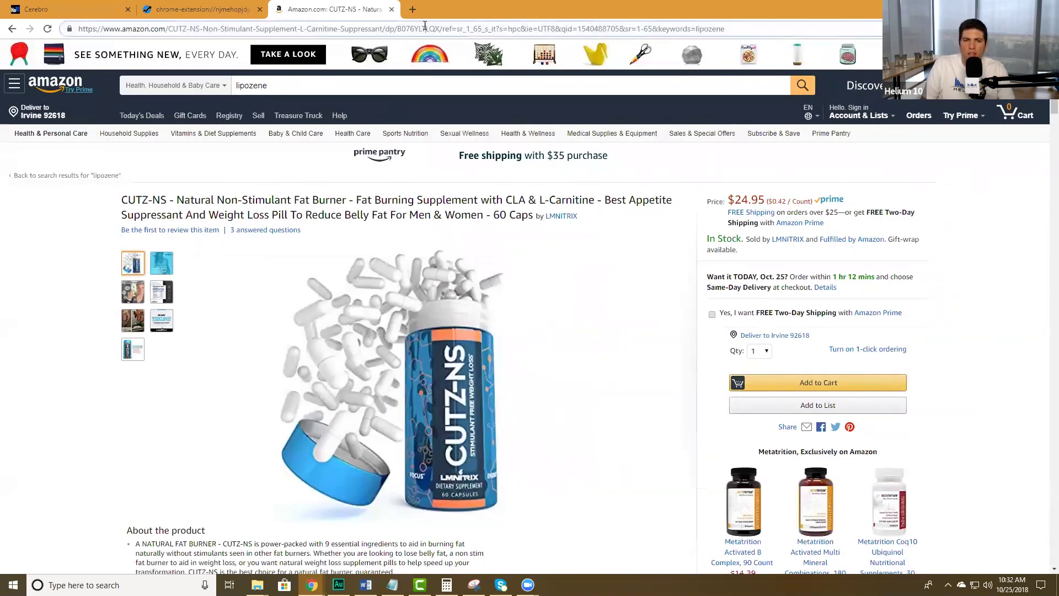
pyautogui.doubleClick(419, 29)
pyautogui.hotkey('ctrl', 'c')
pyautogui.click(383, 91)
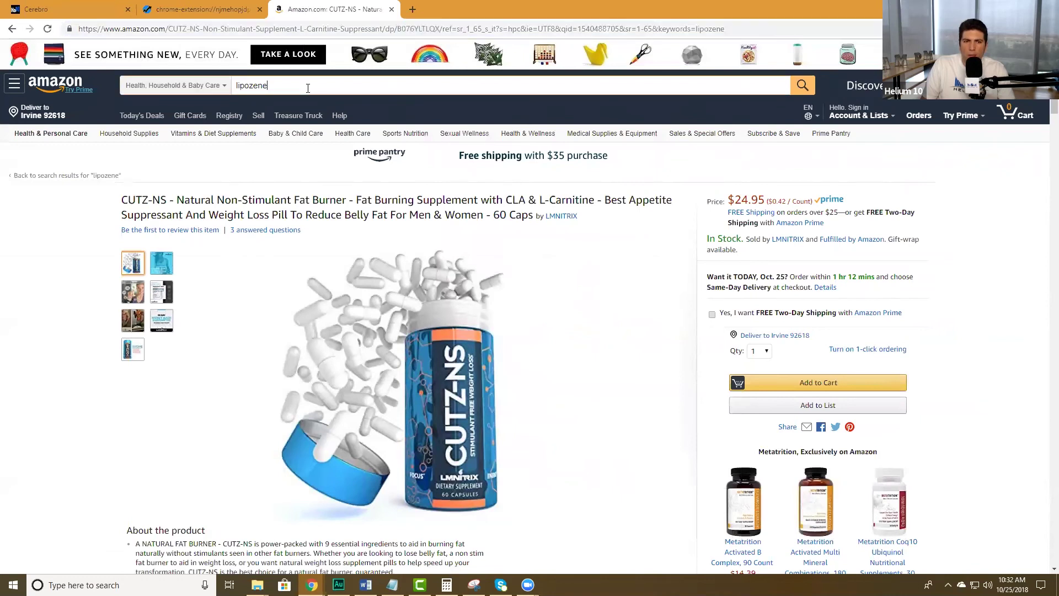
pyautogui.hotkey('ctrl', 'v')
pyautogui.press('Return')
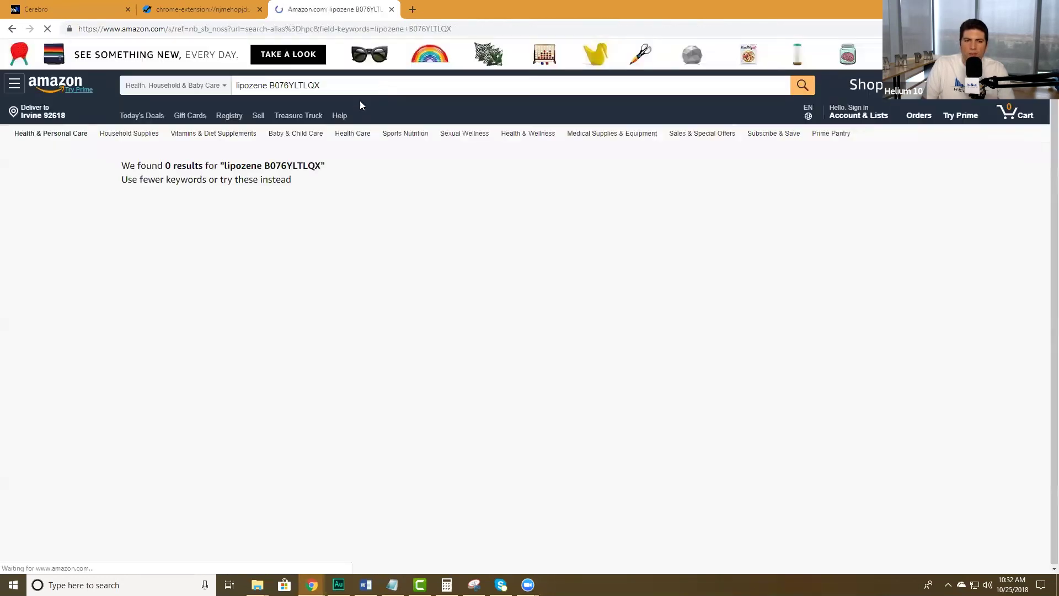
# - Return to the CUTZ-NS listing, copy its ASIN again, and open the LMNITRIX seller storefront
pyautogui.click(11, 31)
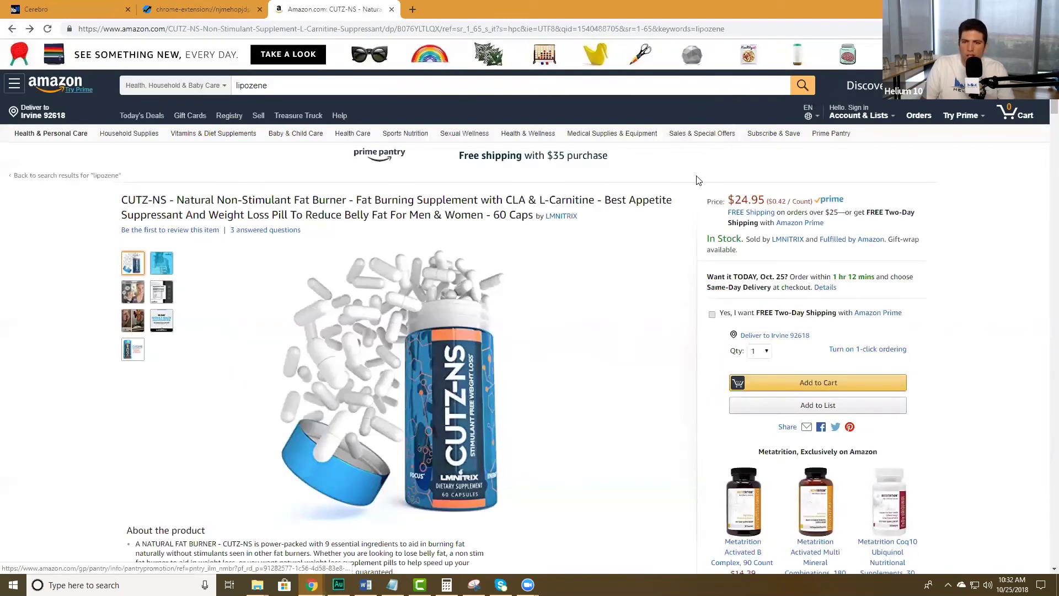
pyautogui.doubleClick(418, 29)
pyautogui.hotkey('ctrl', 'c')
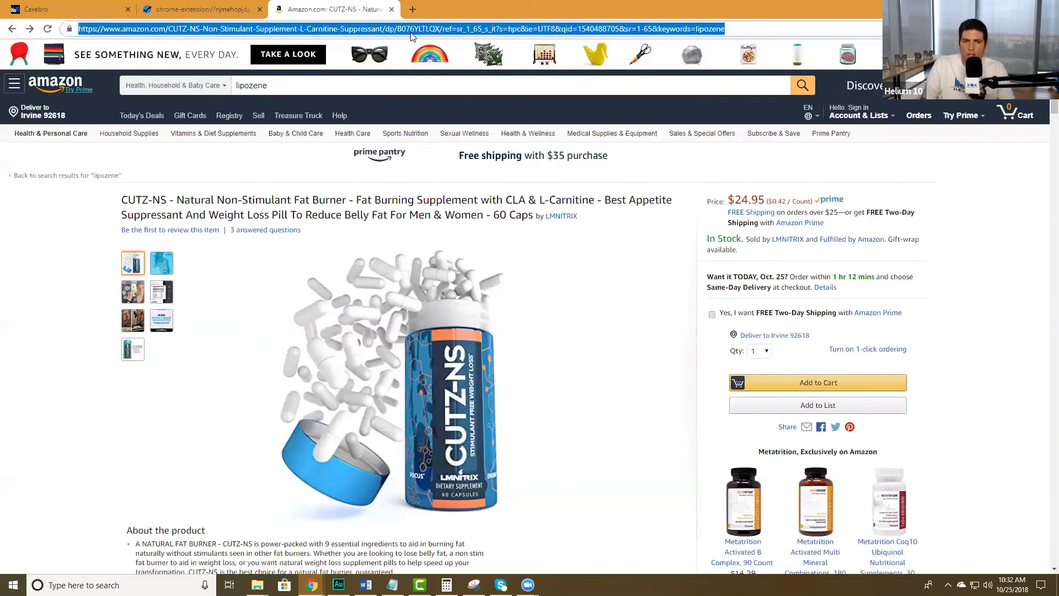
pyautogui.press('Return')
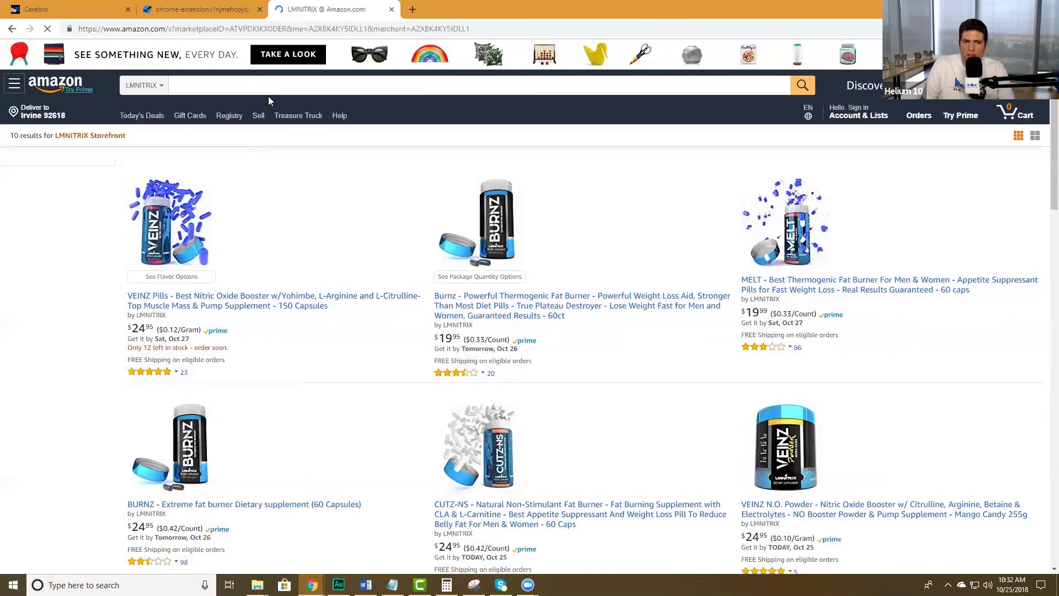
# - Search the LMNITRIX storefront for "lipozene" and go back to the seller's profile page
pyautogui.click(267, 86)
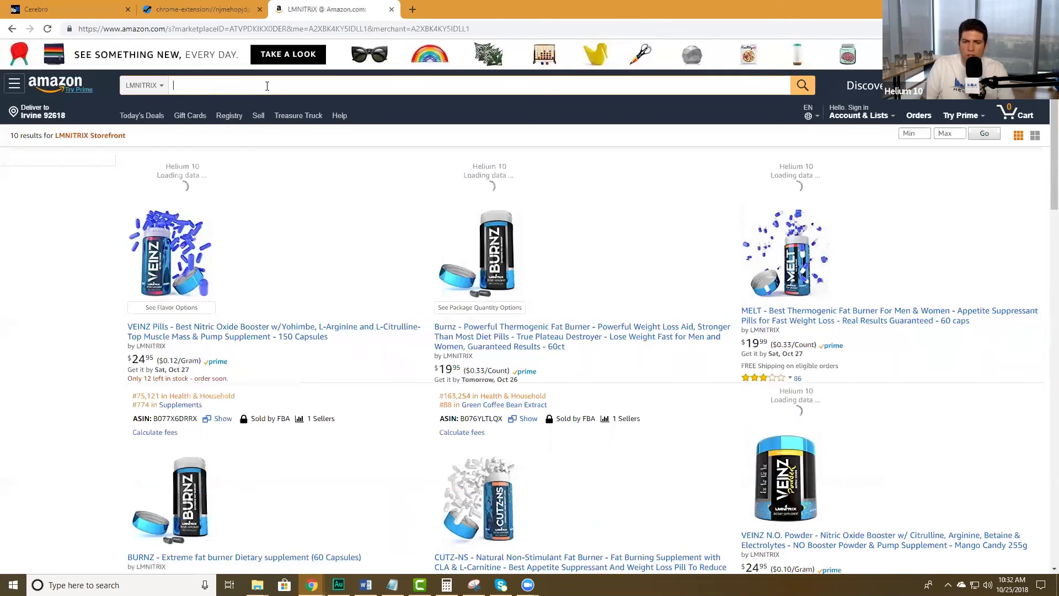
pyautogui.write('lipozene')
pyautogui.press('Return')
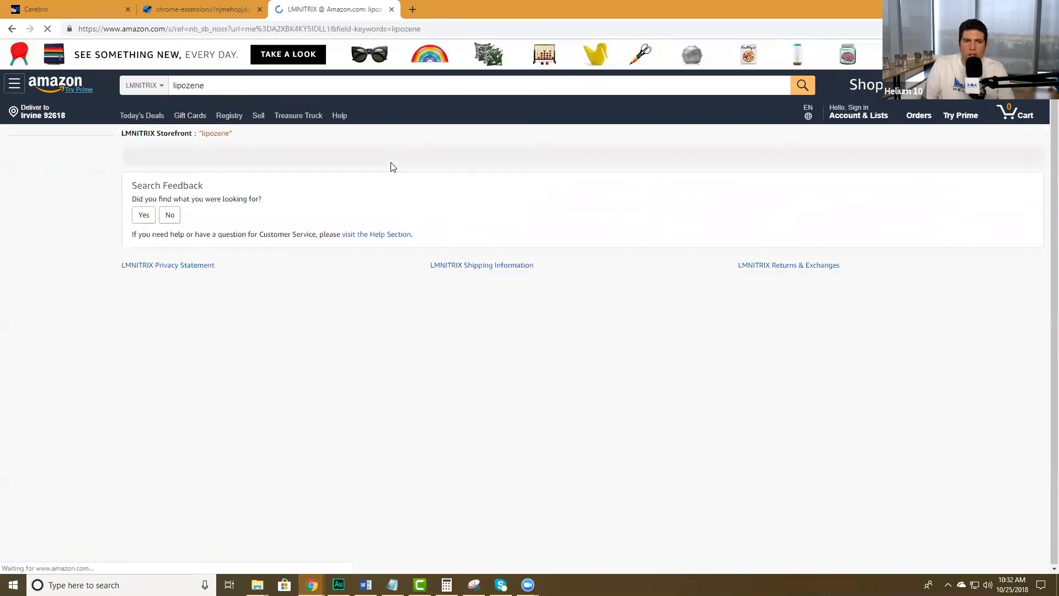
pyautogui.doubleClick(12, 29)
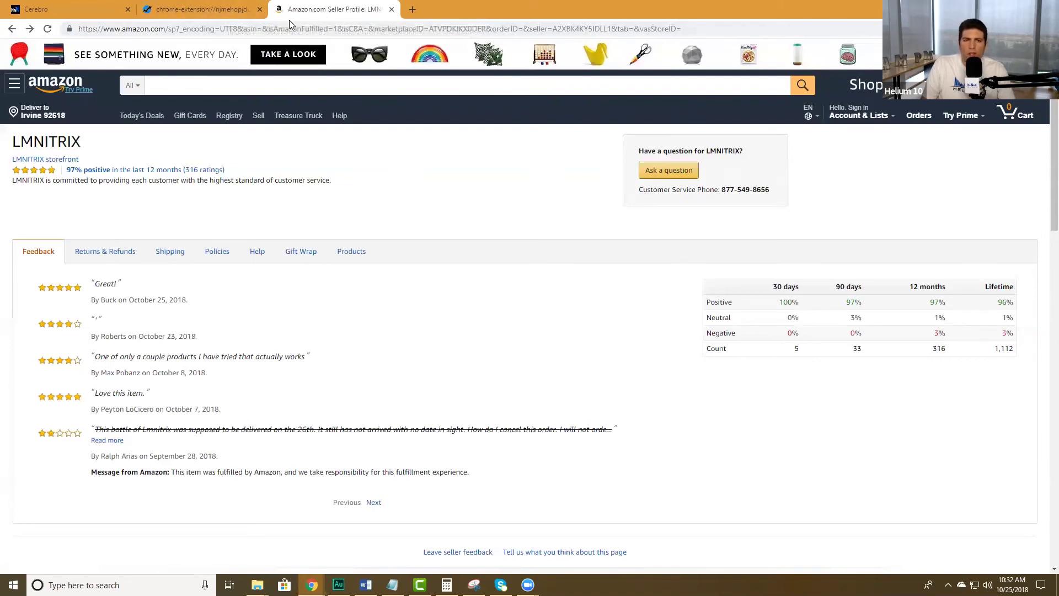
# - Switch to Helium 10 and open the Index Checker tool
pyautogui.click(66, 9)
pyautogui.moveTo(17, 161)
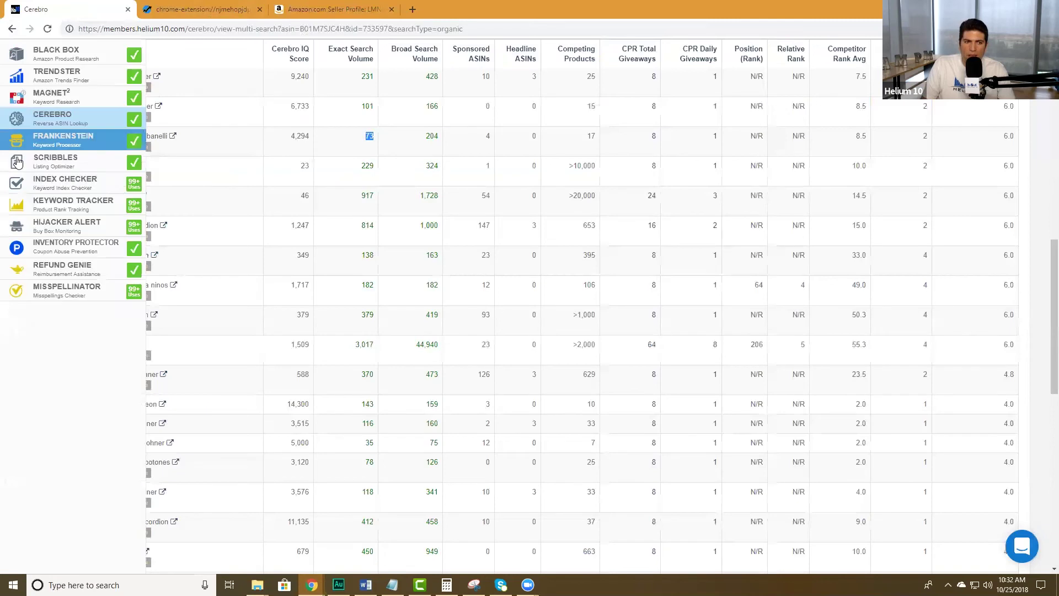
pyautogui.click(43, 182)
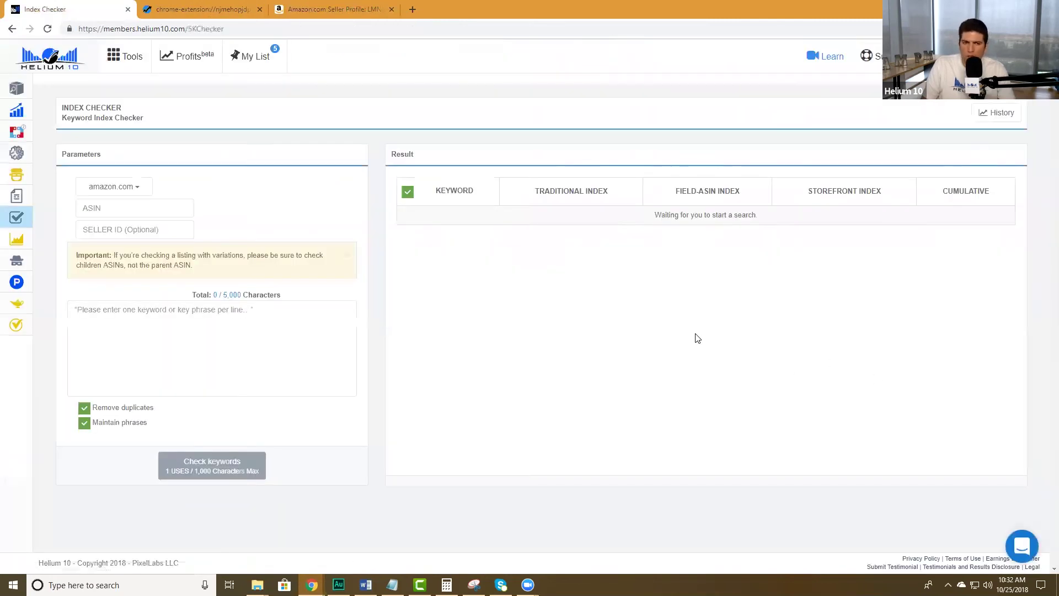
pyautogui.click(330, 9)
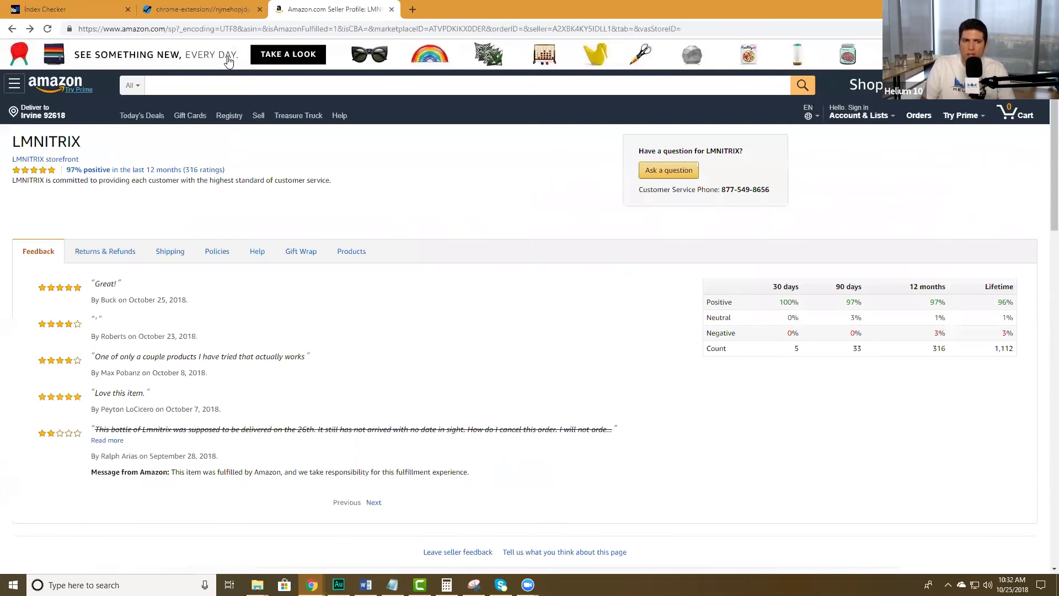
pyautogui.doubleClick(457, 28)
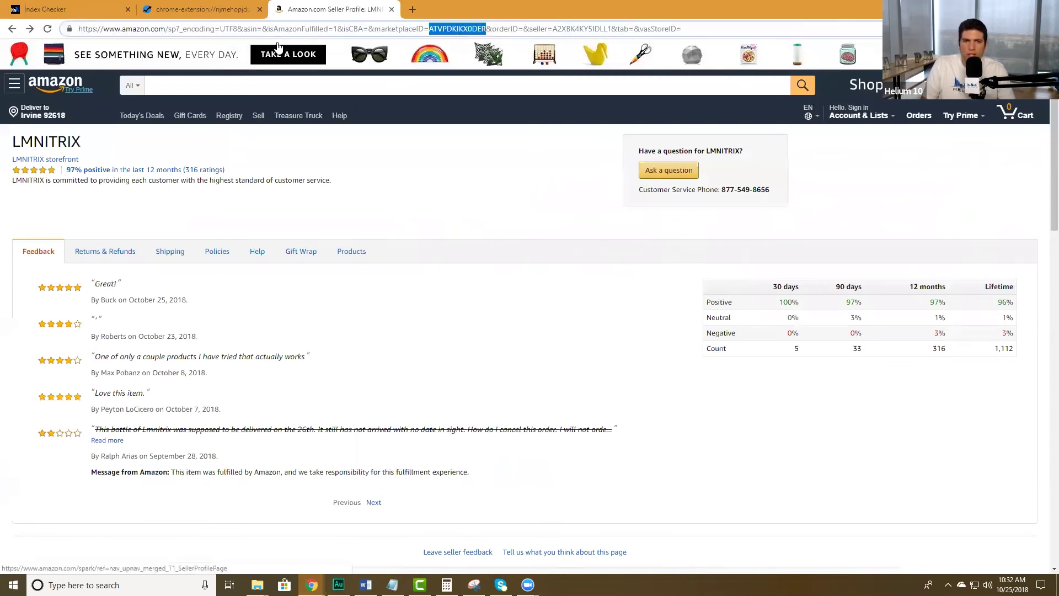
pyautogui.click(224, 28)
pyautogui.hotkey('ctrl', 'v')
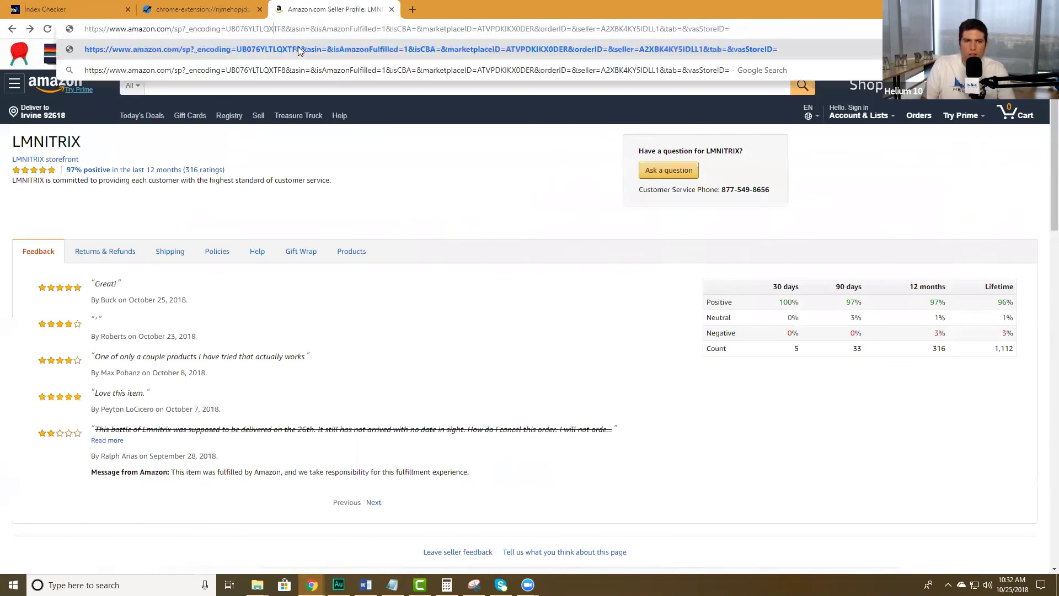
pyautogui.click(242, 4)
pyautogui.click(236, 29)
pyautogui.hotkey('ctrl', 'v')
# - Enter the CUTZ-NS ASIN B076YLTLQX as the product to check in Index Checker
pyautogui.click(44, 9)
pyautogui.click(133, 207)
pyautogui.hotkey('ctrl', 'v')
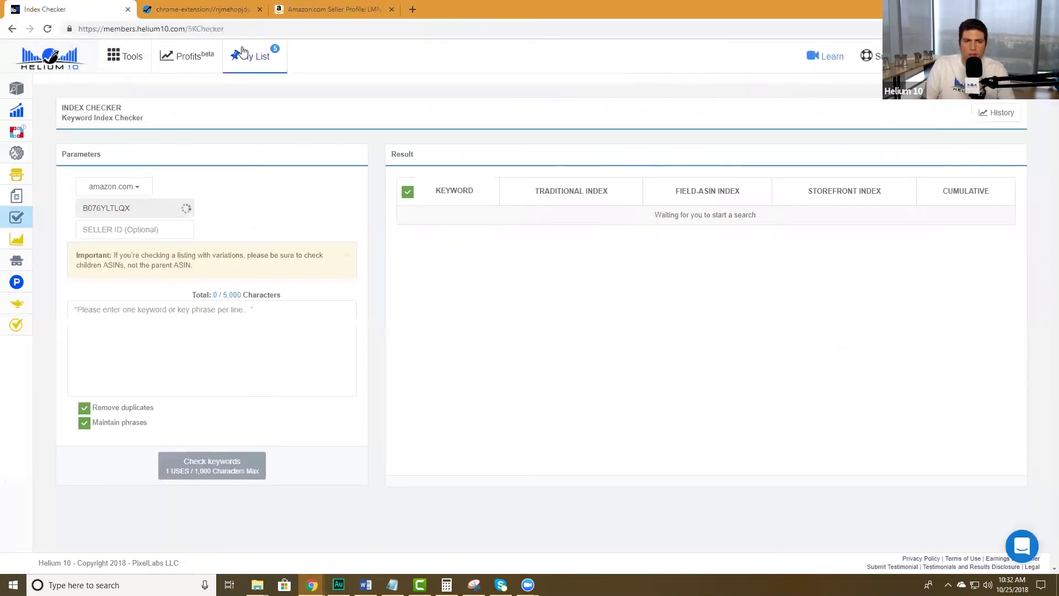
# - Copy the LMNITRIX seller ID from the seller profile's address and enter it as the Index Checker seller ID
pyautogui.click(331, 9)
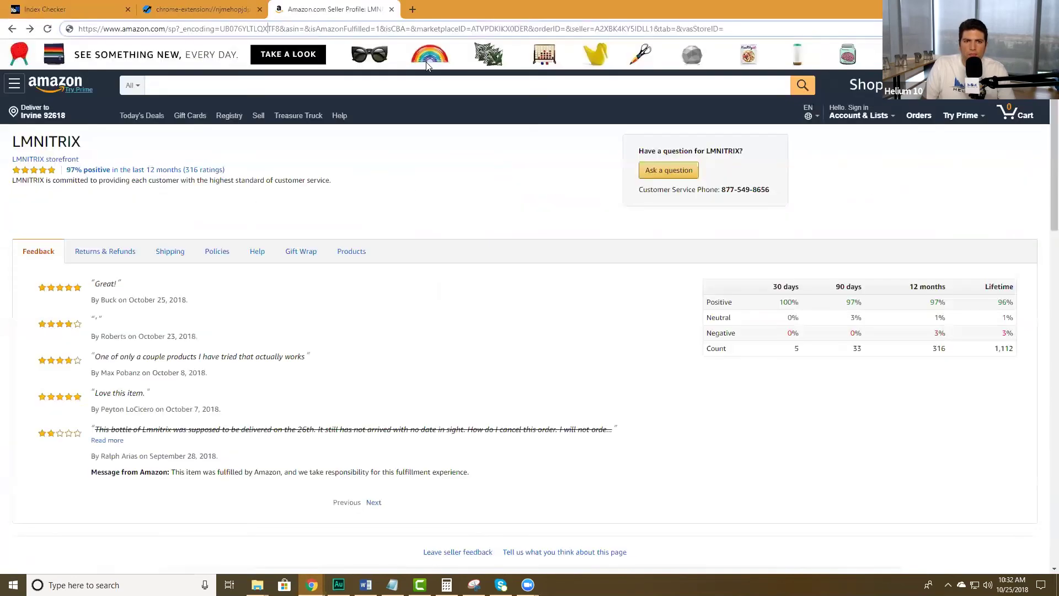
pyautogui.doubleClick(630, 28)
pyautogui.hotkey('ctrl', 'c')
pyautogui.click(72, 9)
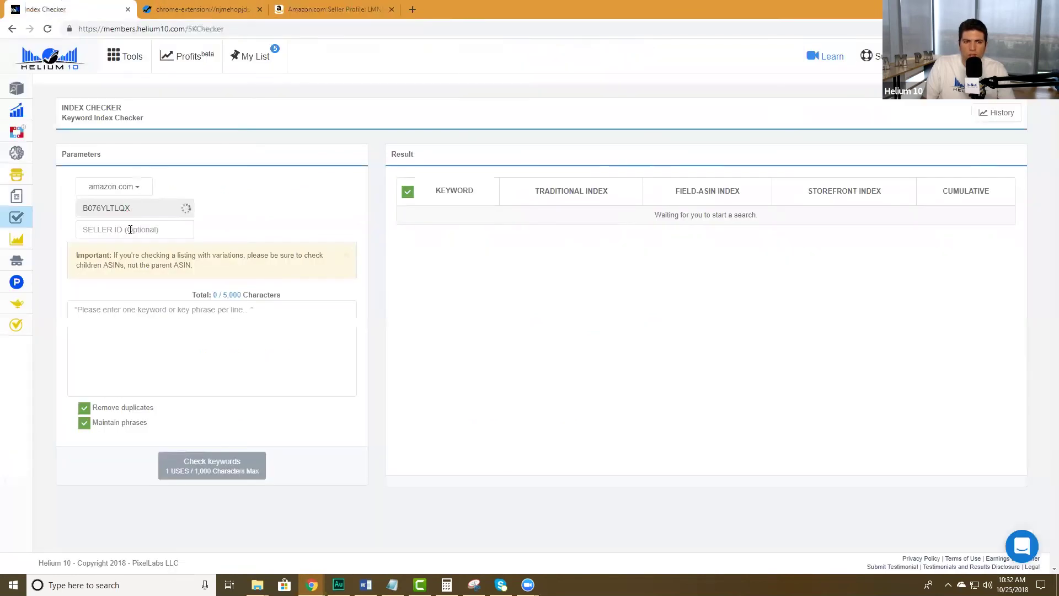
pyautogui.hotkey('ctrl', 'v')
# - Enter lmnitrix, batman and lipozene as the Index Checker keywords and run the check
pyautogui.click(262, 338)
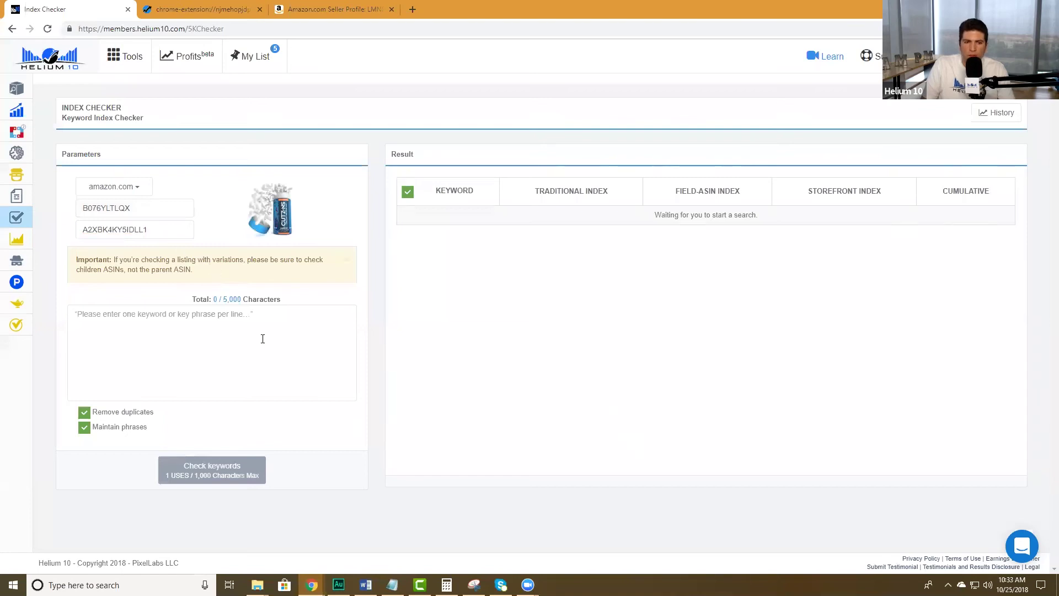
pyautogui.click(346, 8)
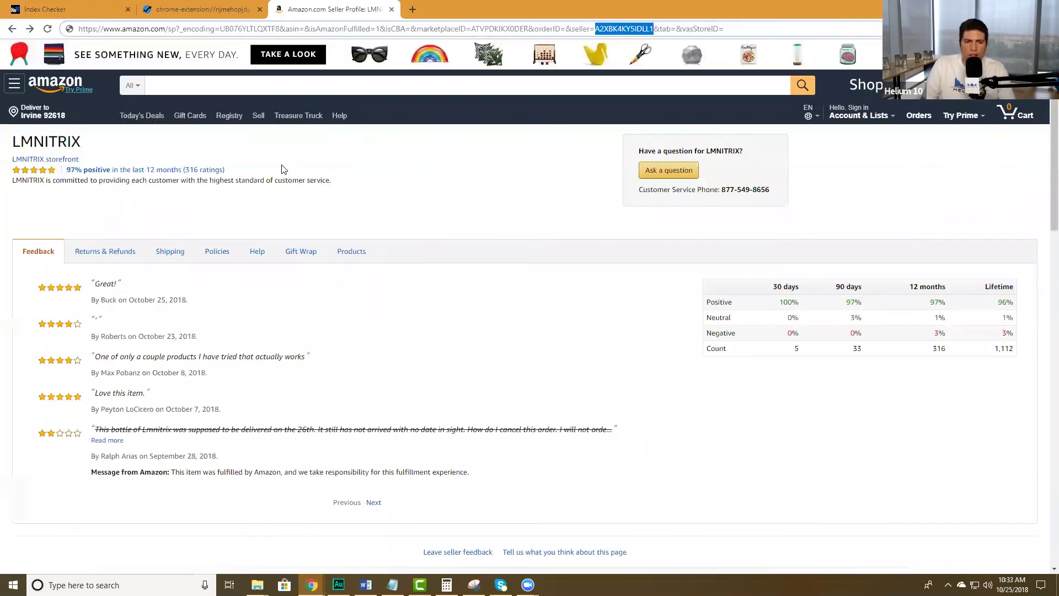
pyautogui.moveTo(86, 148); pyautogui.dragTo(15, 142)
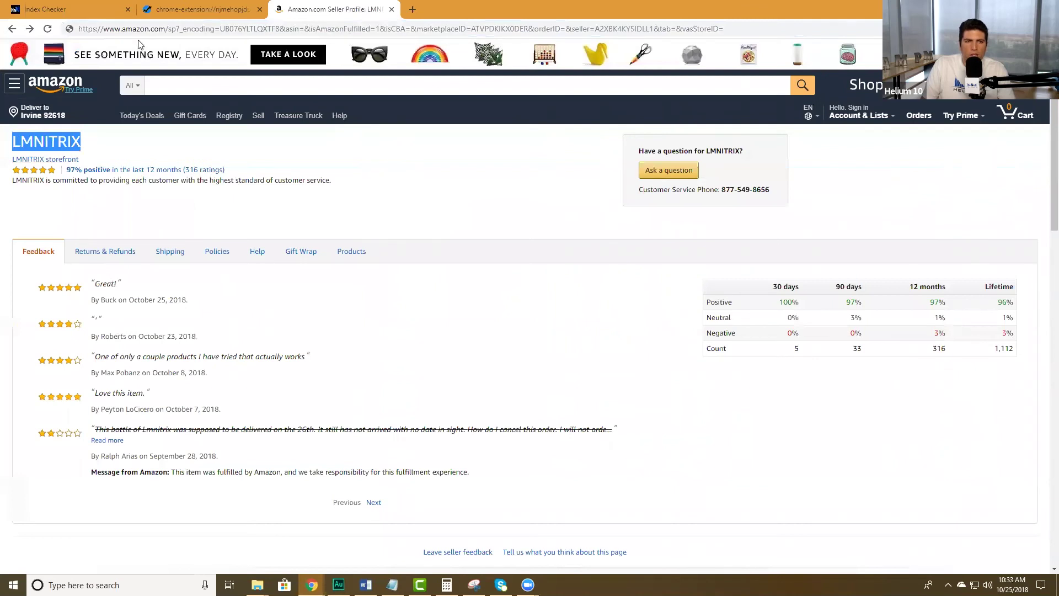
pyautogui.click(134, 9)
pyautogui.click(156, 333)
pyautogui.write('lmnitrix')
pyautogui.press('Return')
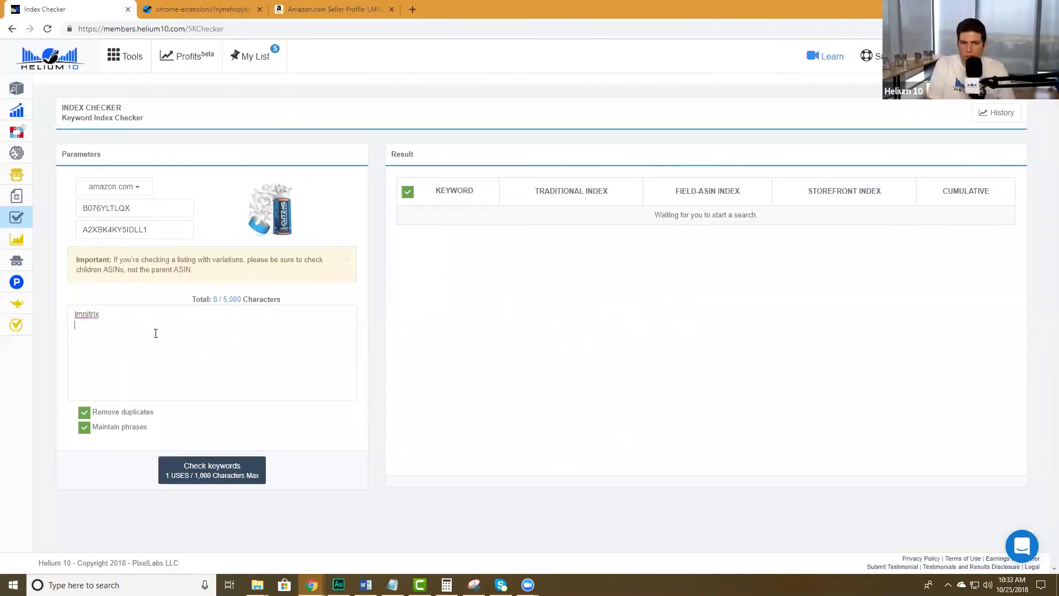
pyautogui.write('batman')
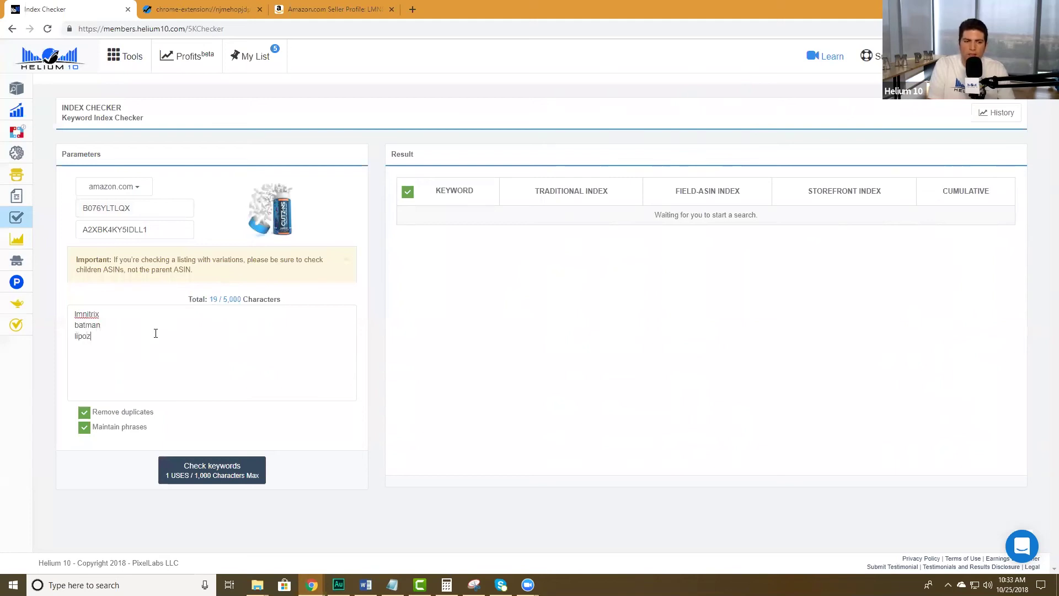
pyautogui.click(210, 464)
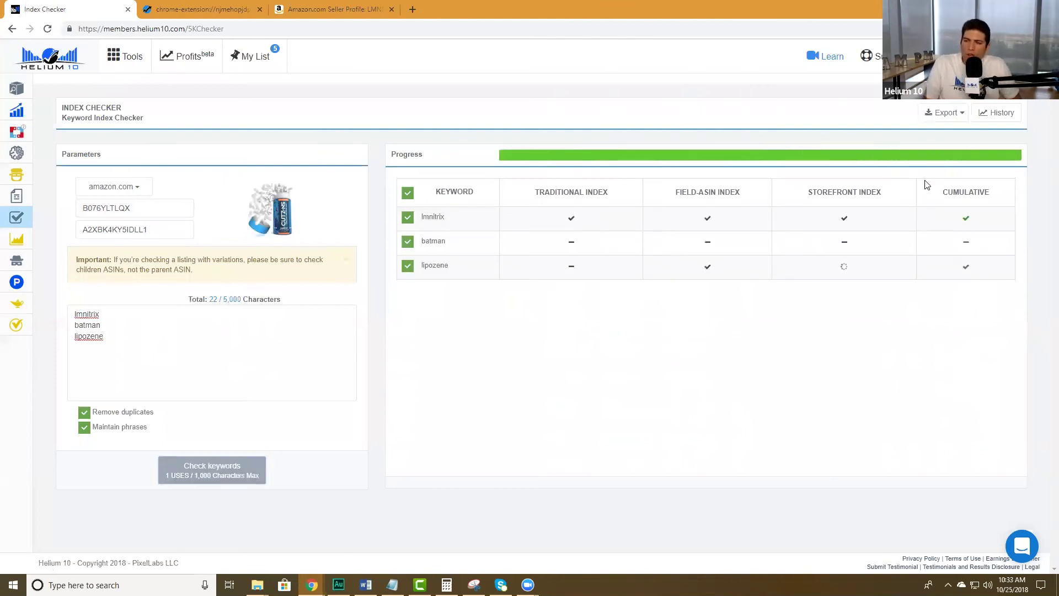
# - View the Amazon searches behind lipozene's traditional and storefront index results, closing each one after viewing
pyautogui.moveTo(961, 196)
pyautogui.click(521, 369)
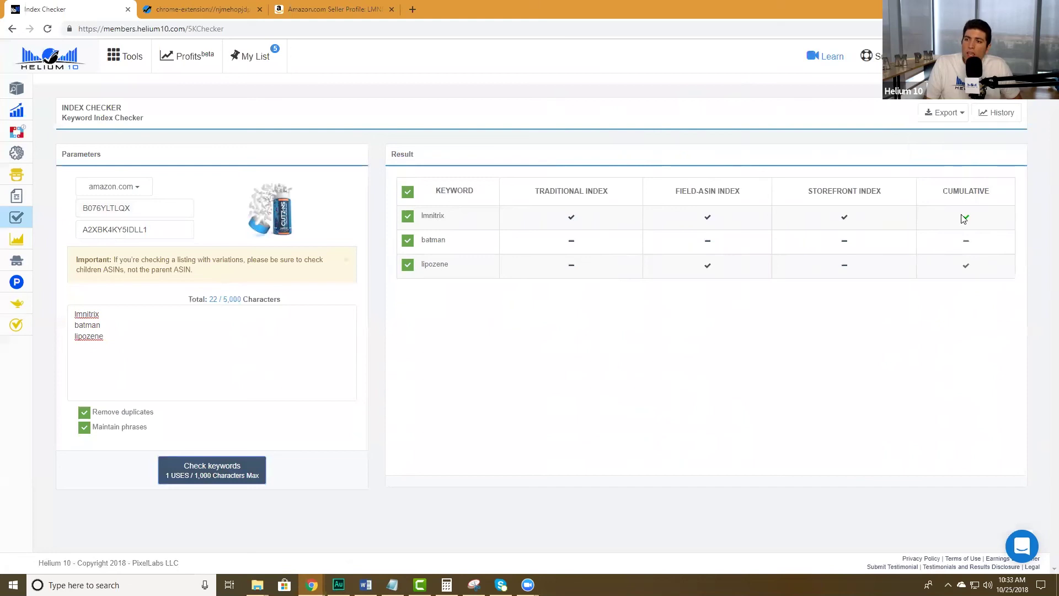
pyautogui.click(570, 268)
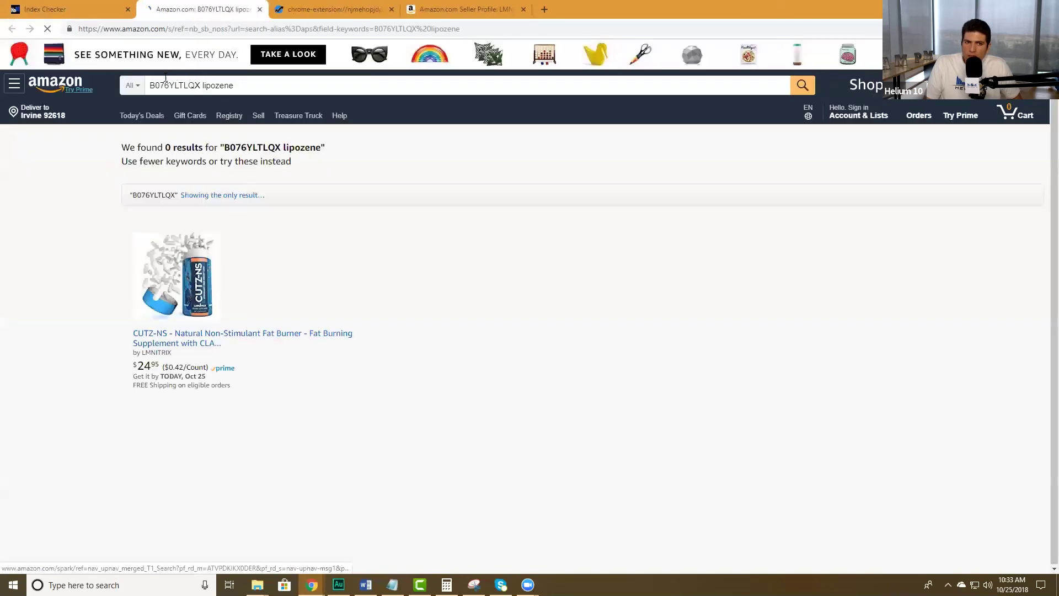
pyautogui.click(259, 10)
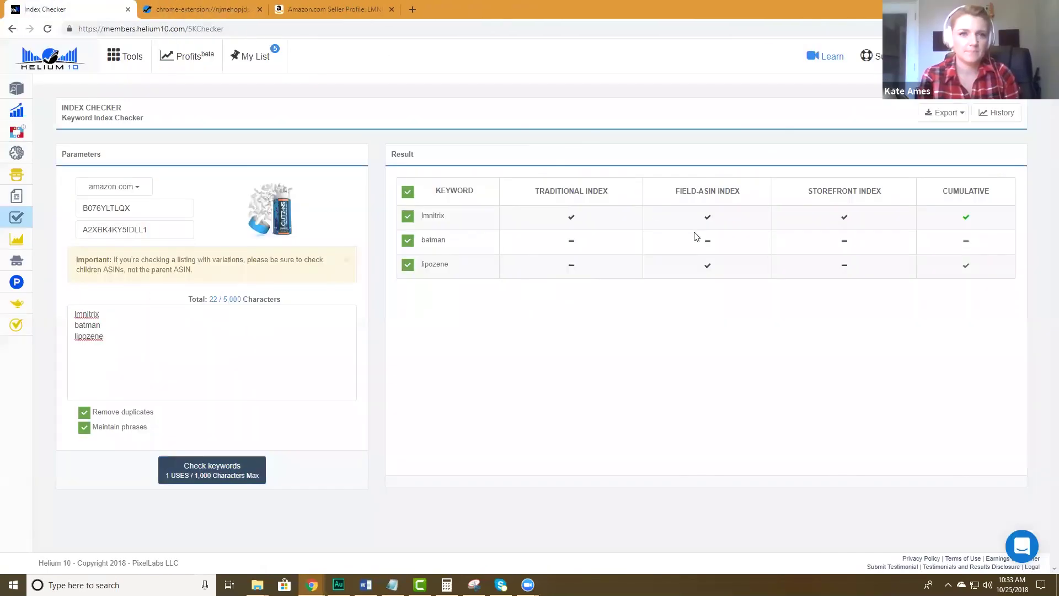
pyautogui.click(844, 269)
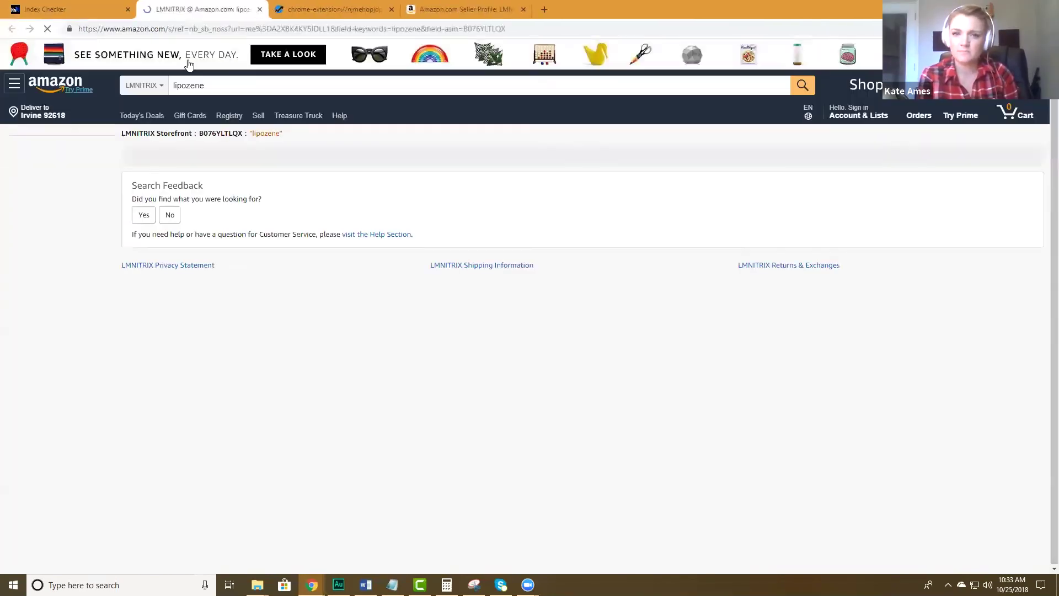
pyautogui.click(259, 9)
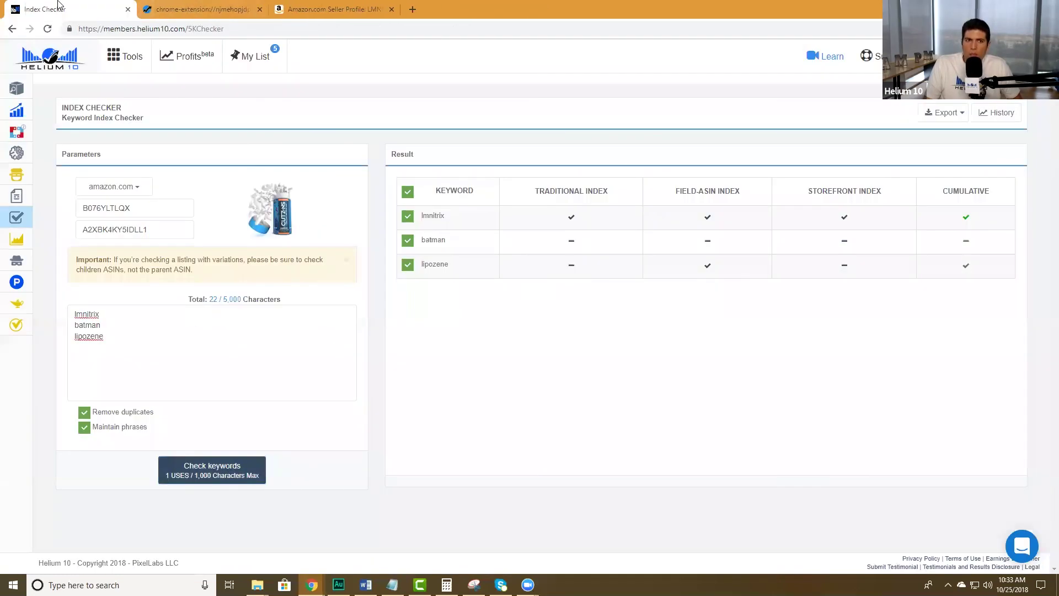
# - View the Amazon search behind lipozene's field-ASIN index result, highlight its result line, and return to Index Checker
pyautogui.click(709, 267)
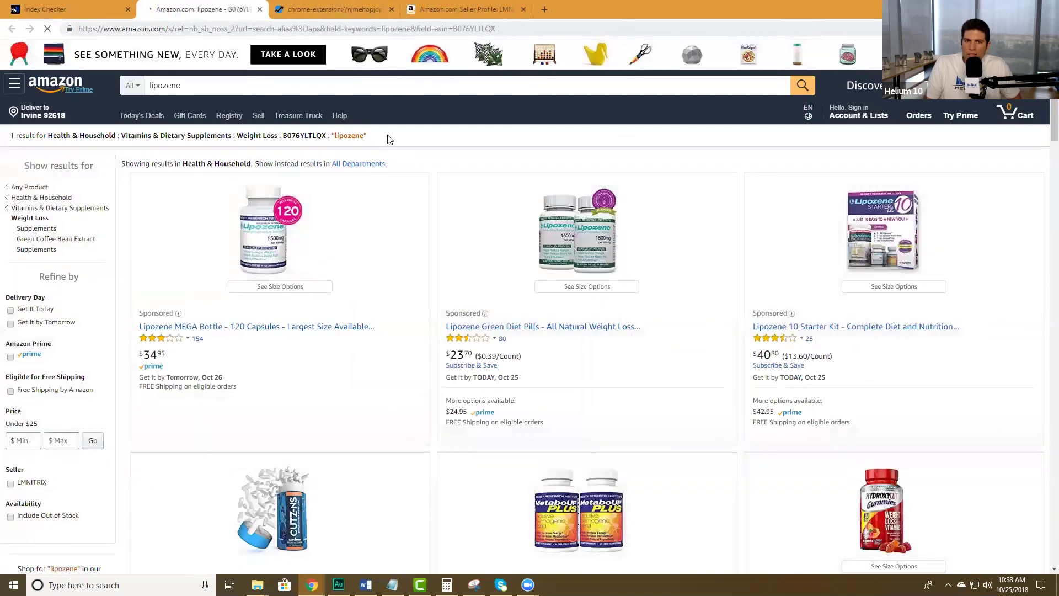
pyautogui.moveTo(13, 134); pyautogui.dragTo(377, 136)
pyautogui.click(77, 5)
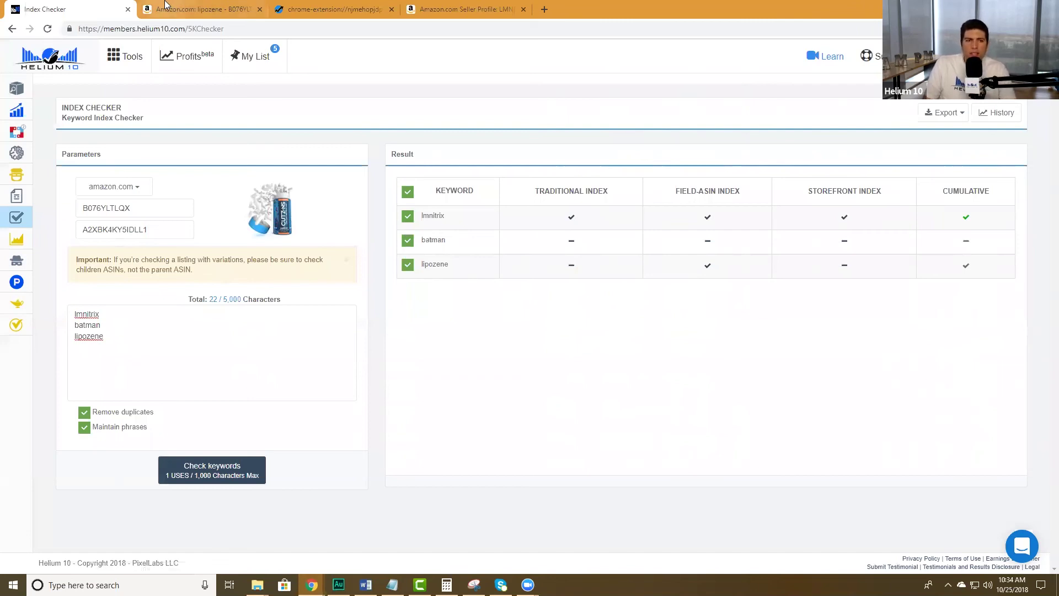
# - Load Cerebro, then search Amazon for "collagen peptides" and open the Premium Hydrolyzed Collagen Peptides (21oz) listing
pyautogui.click(43, 155)
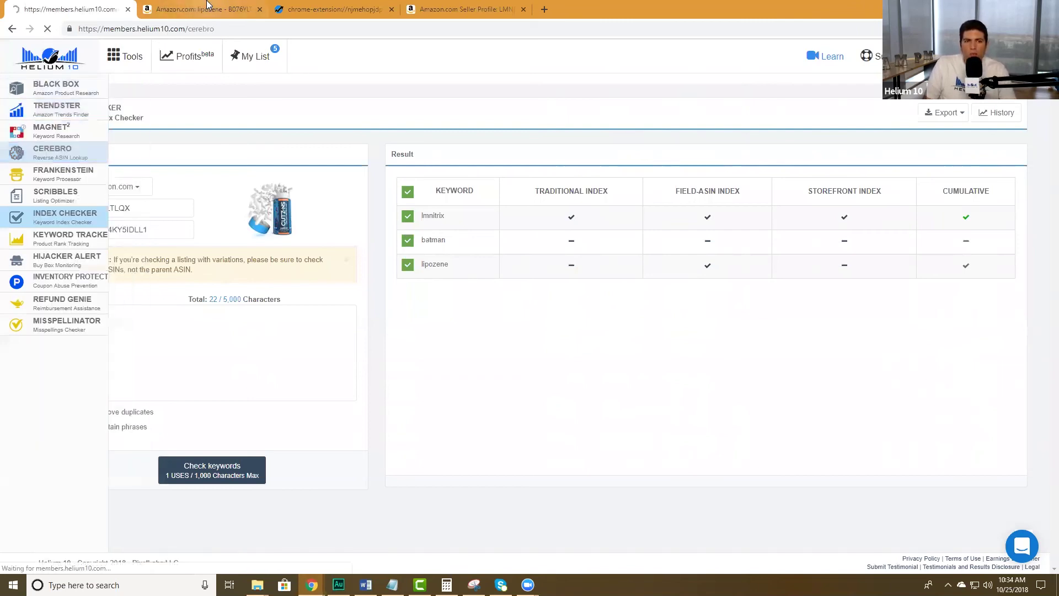
pyautogui.hotkey('ctrl', 'Tab')
pyautogui.click(317, 84)
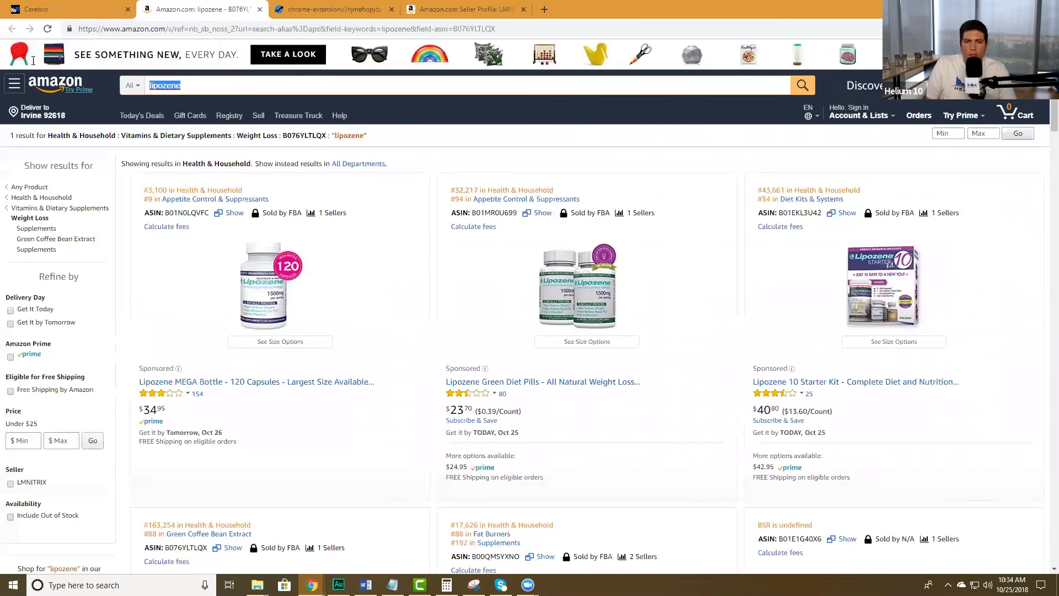
pyautogui.write('col')
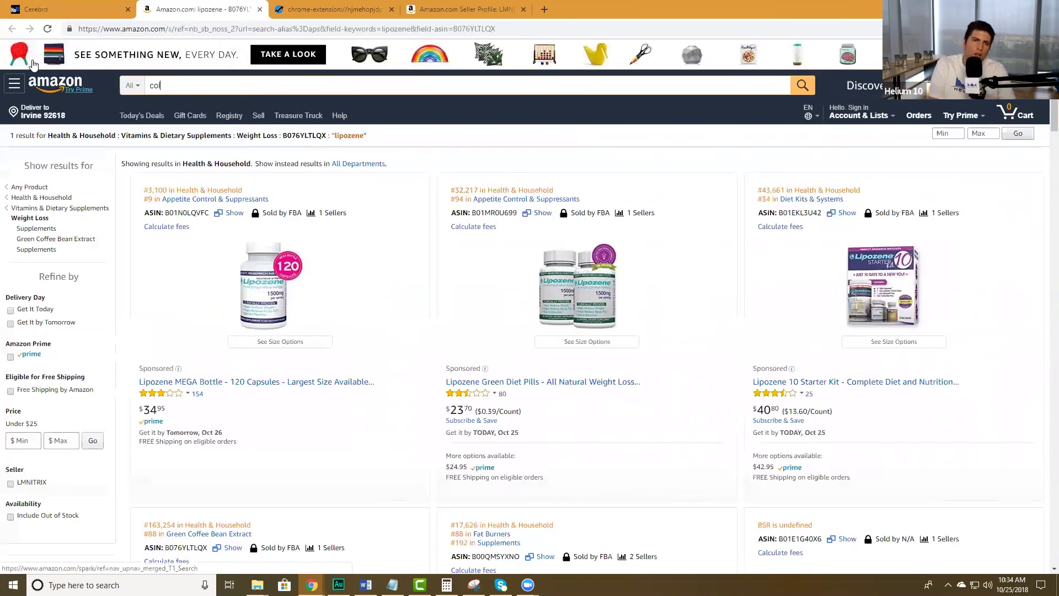
pyautogui.write('lagen peptides')
pyautogui.press('Return')
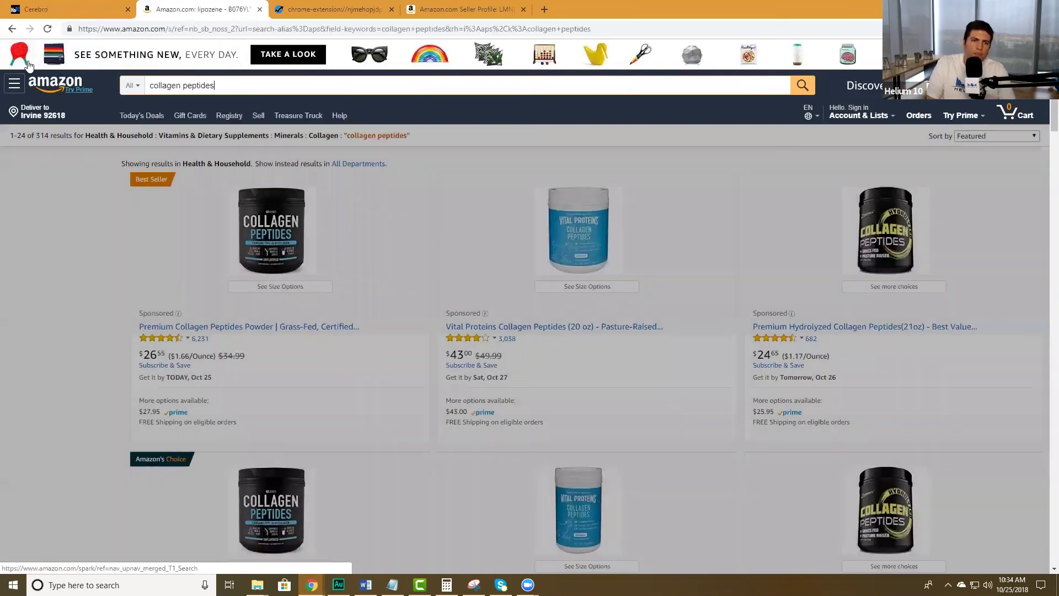
pyautogui.click(842, 330)
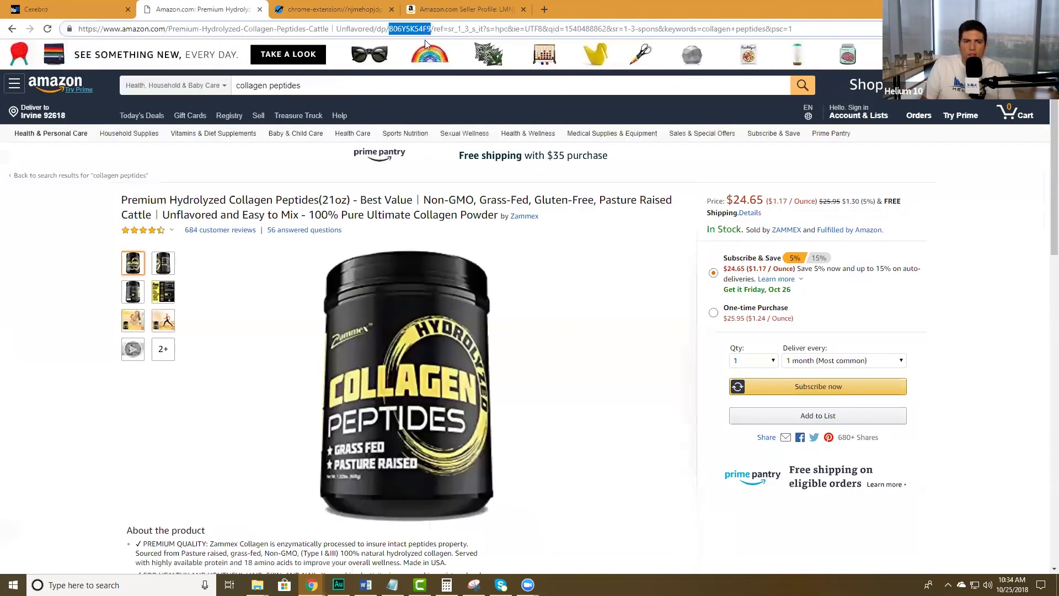
pyautogui.click(102, 11)
pyautogui.click(147, 138)
pyautogui.write('B06Y5K54F9')
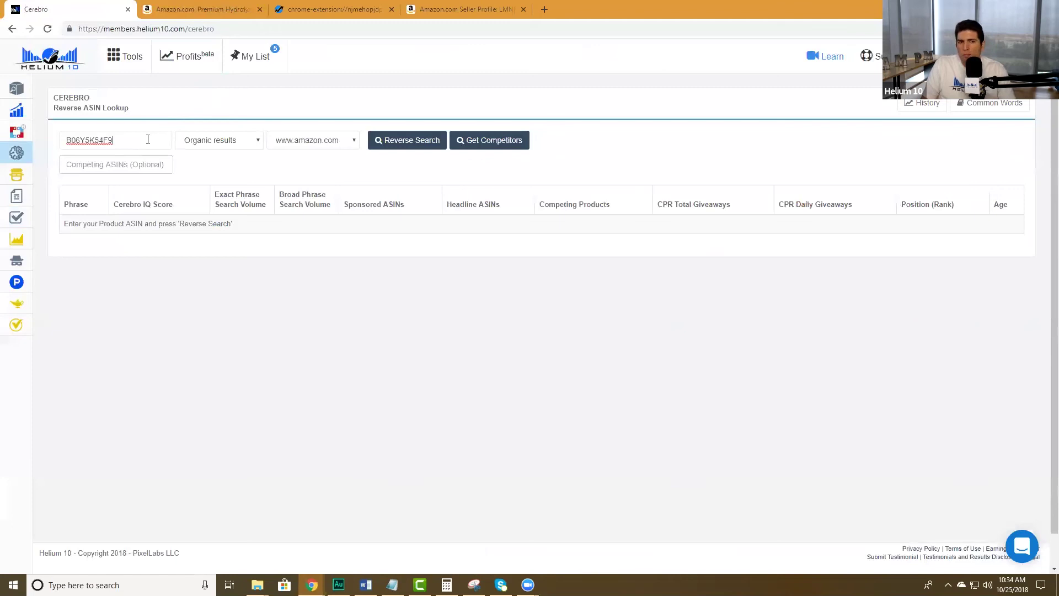
pyautogui.click(230, 146)
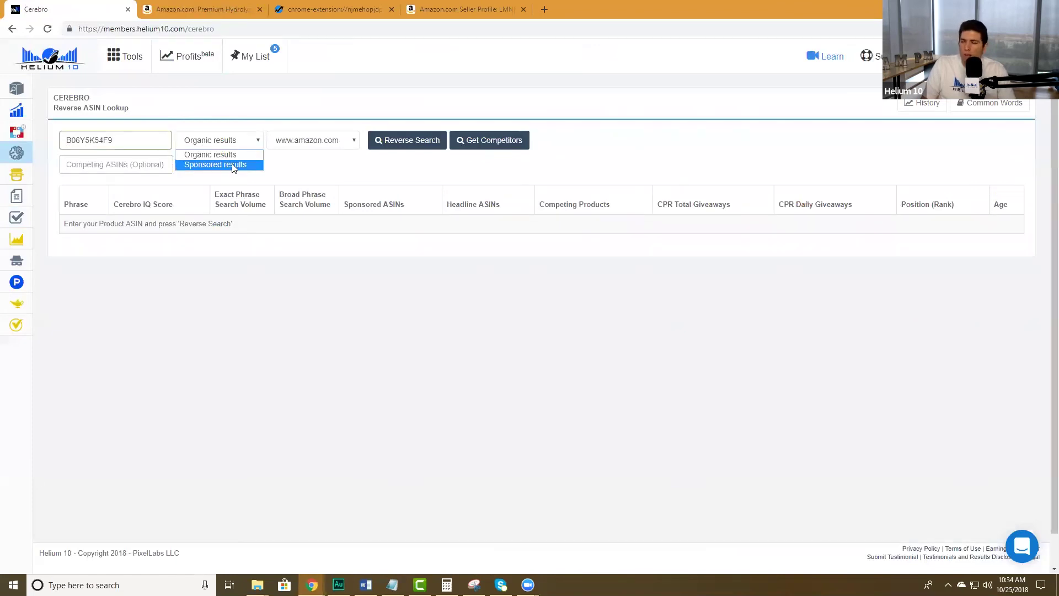
pyautogui.click(233, 165)
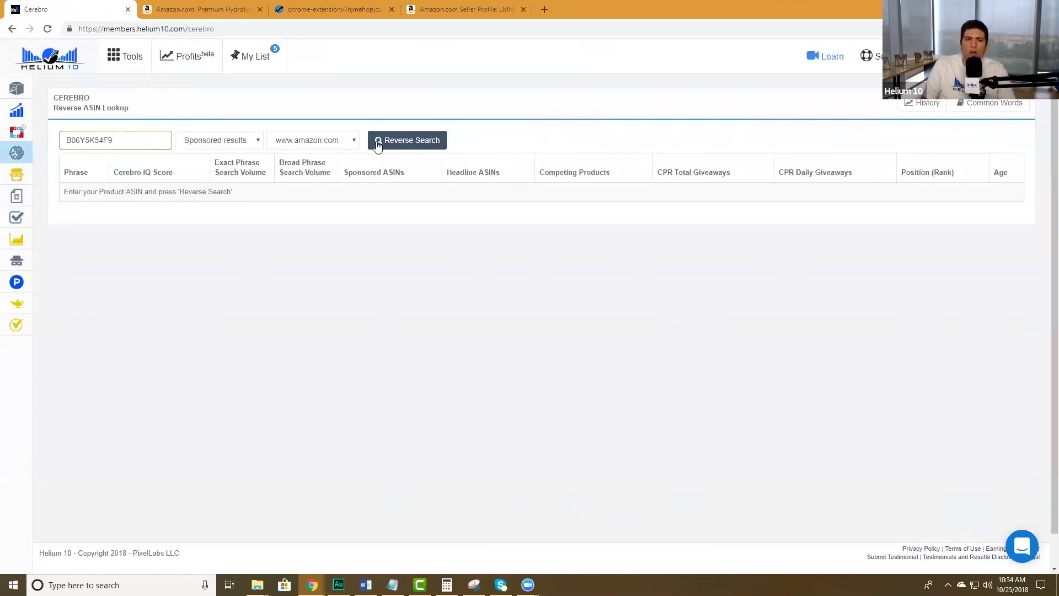
pyautogui.click(395, 139)
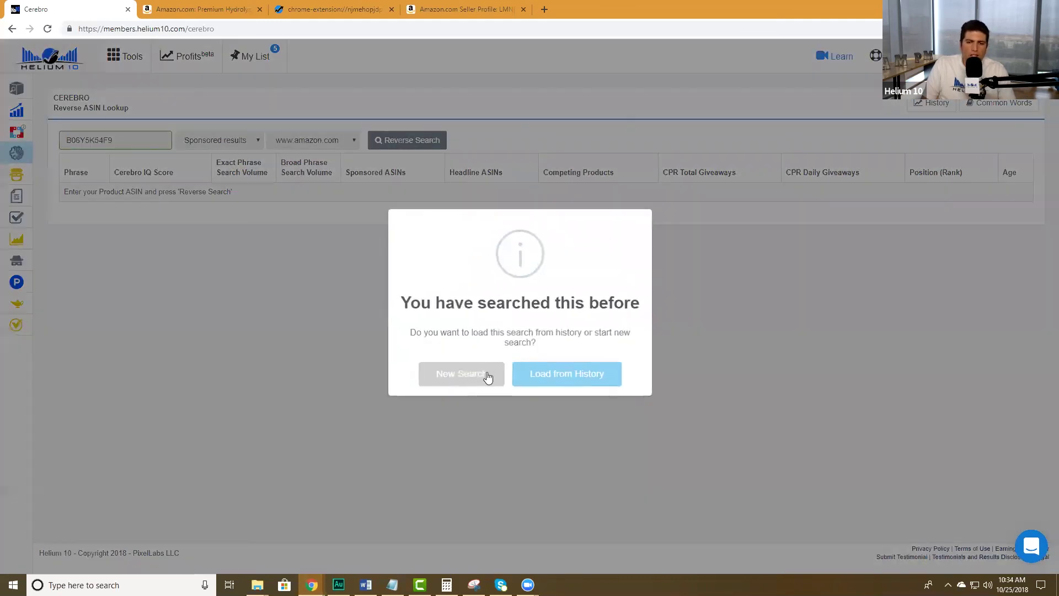
pyautogui.click(485, 375)
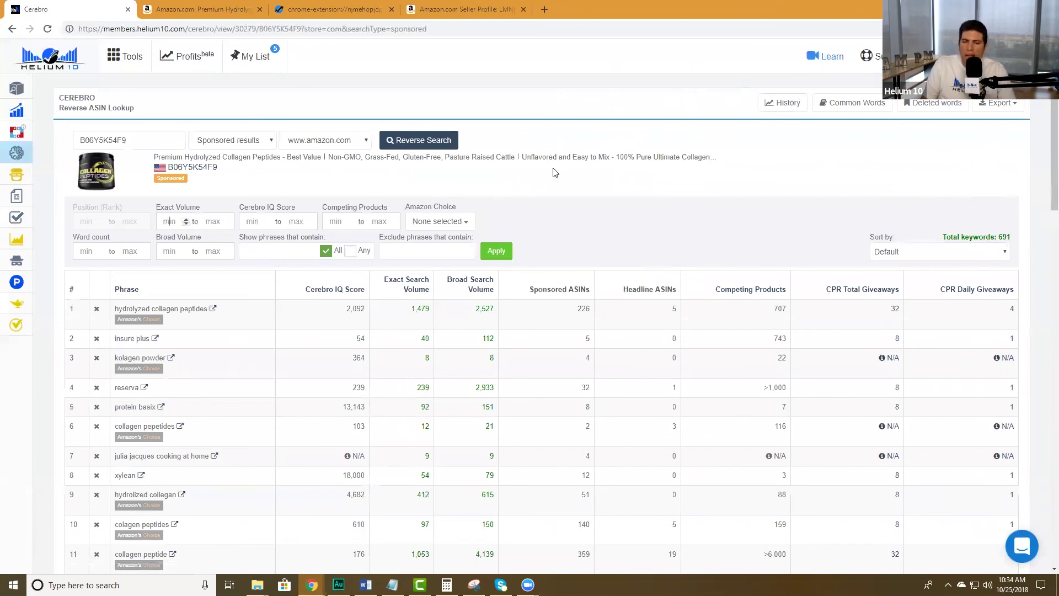
# - Filter the Cerebro keywords to a minimum exact volume of 500 and export them to Frankenstein
pyautogui.write('00')
pyautogui.press('Return')
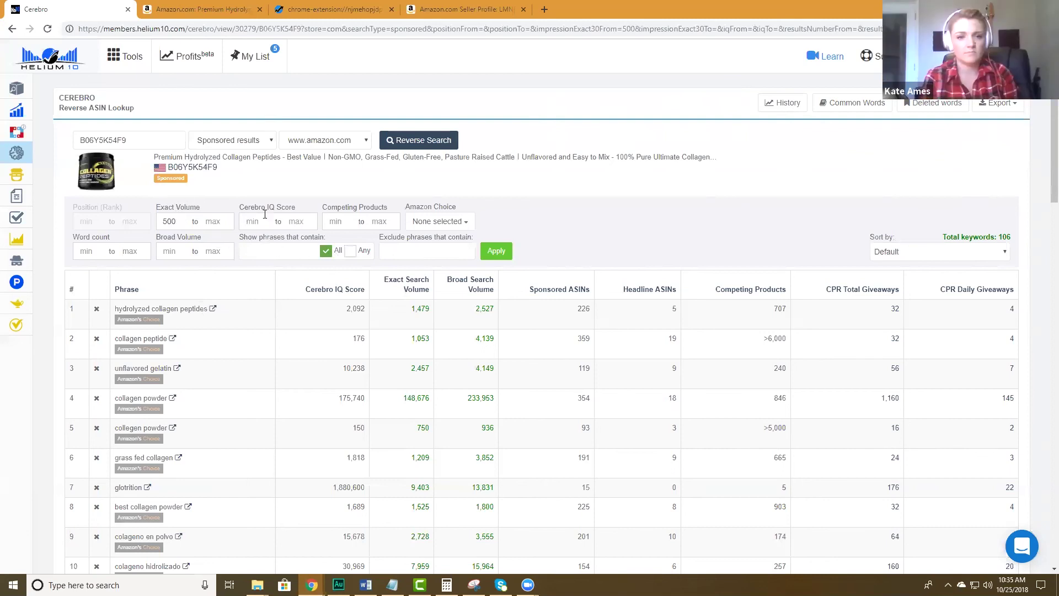
pyautogui.click(998, 103)
pyautogui.click(981, 160)
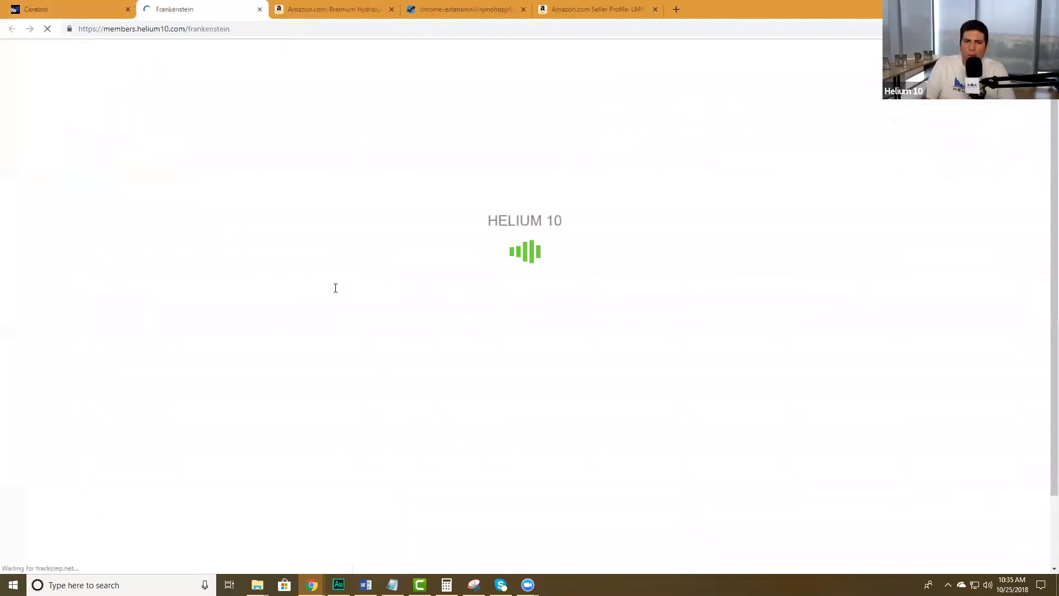
# - Copy all original keywords from Frankenstein into the keyword list of Index Checker opened in a new tab
pyautogui.rightClick(282, 261)
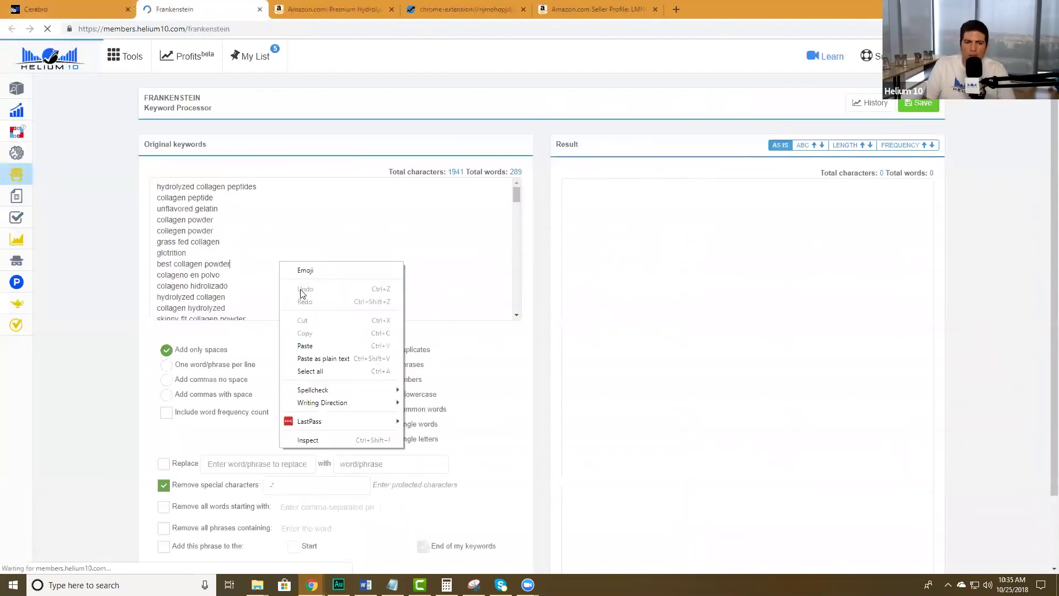
pyautogui.click(324, 373)
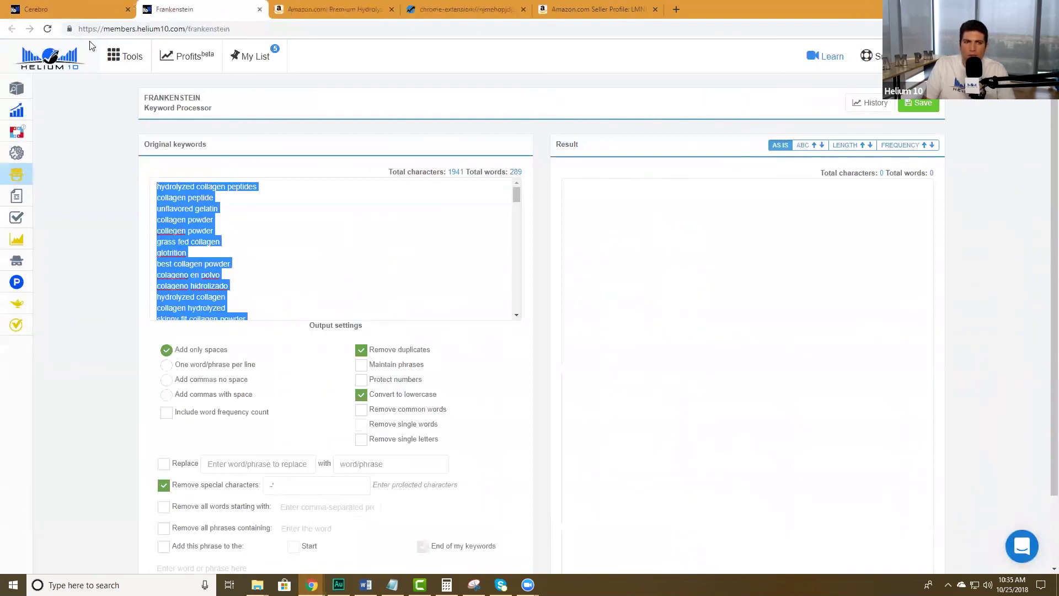
pyautogui.rightClick(35, 216)
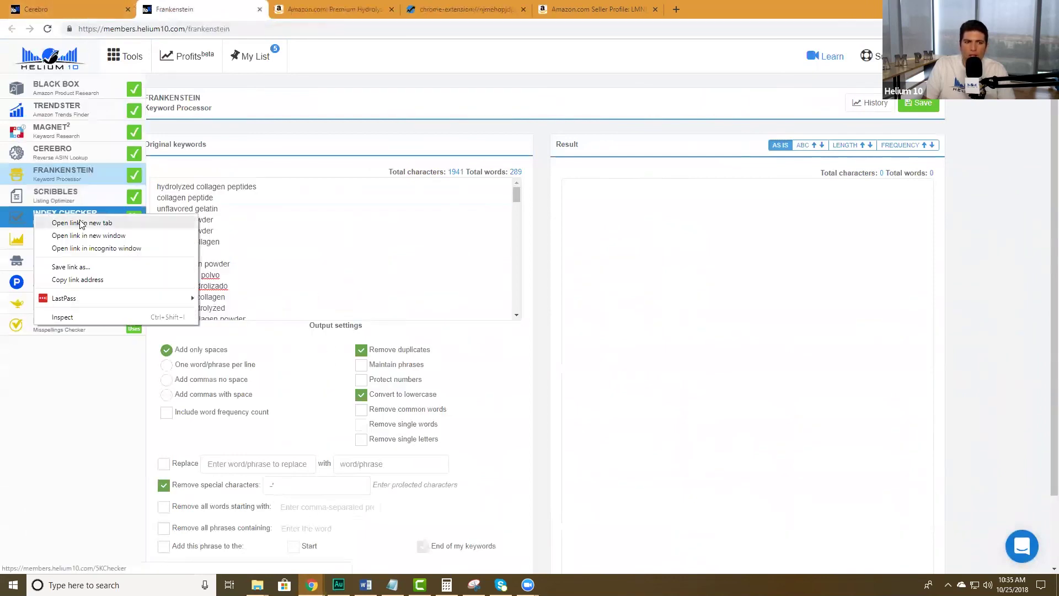
pyautogui.click(81, 223)
pyautogui.click(307, 11)
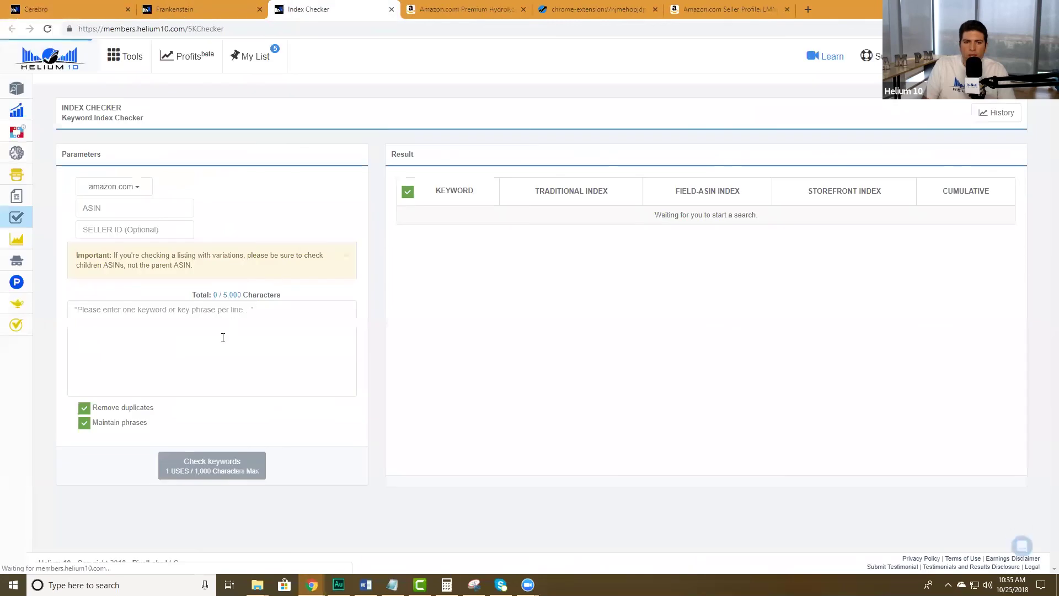
pyautogui.click(223, 337)
pyautogui.hotkey('ctrl', 'v')
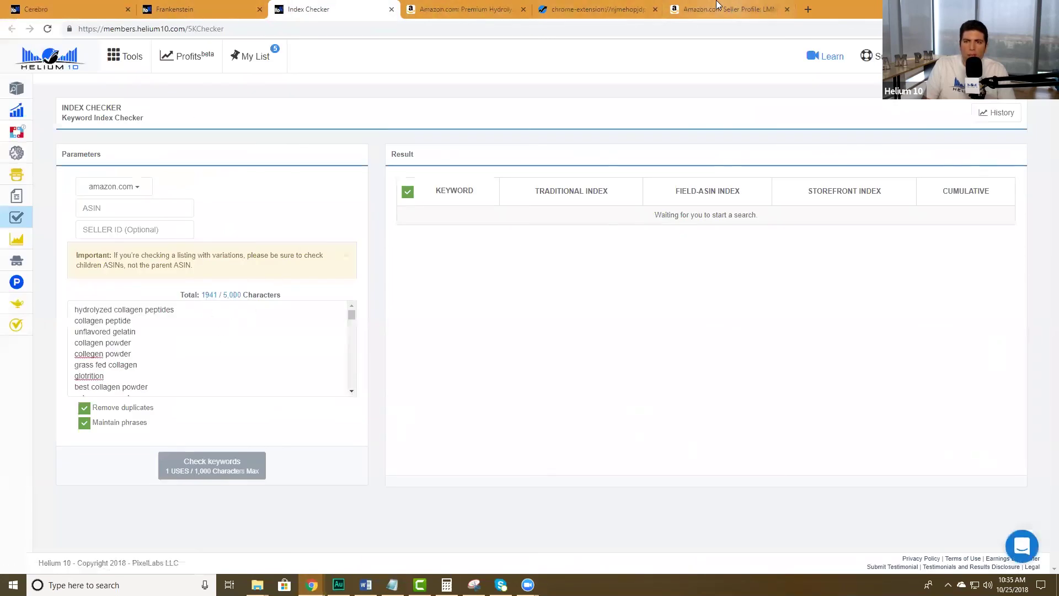
# - Copy the collagen peptides listing's ASIN, B06Y5K54F9, from Amazon and enter it as the Index Checker product
pyautogui.click(433, 8)
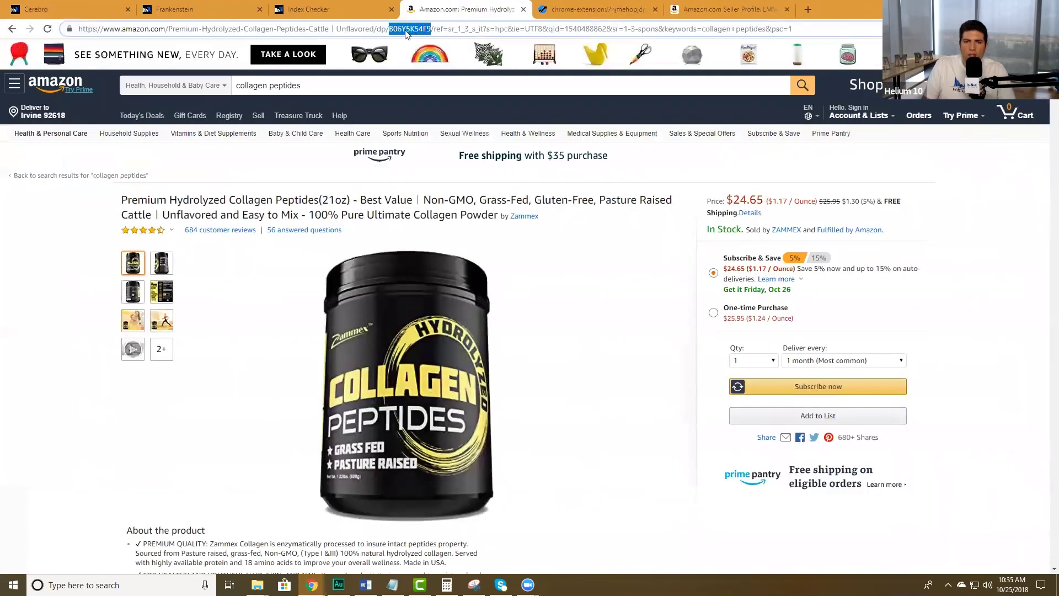
pyautogui.click(323, 10)
pyautogui.click(163, 205)
pyautogui.write('B06Y5K54F9')
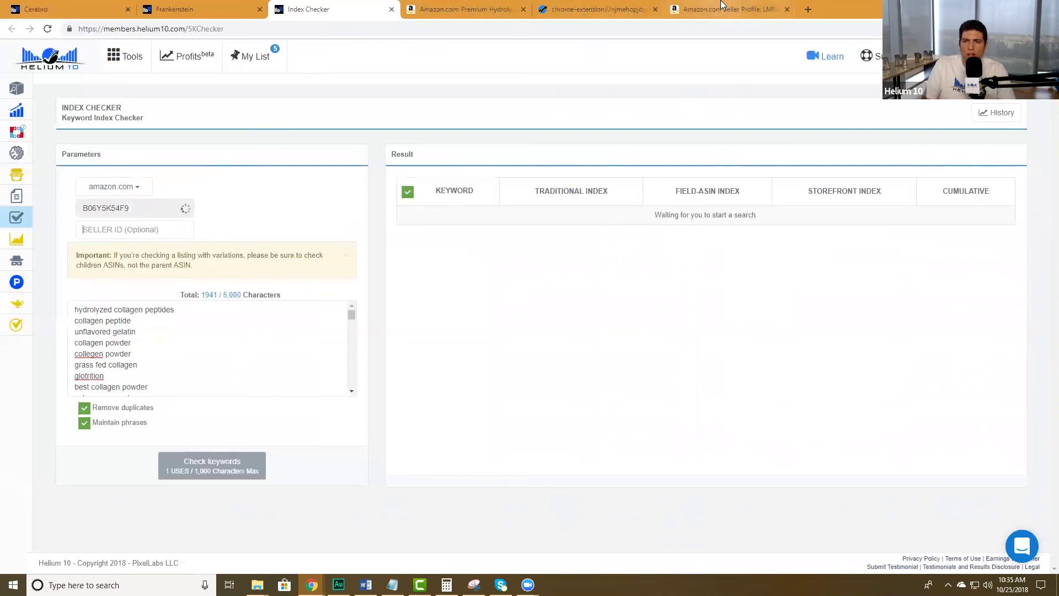
# - Copy the ZAMMEX seller ID from the seller profile's address into Index Checker and start the keyword check
pyautogui.click(478, 7)
pyautogui.click(793, 234)
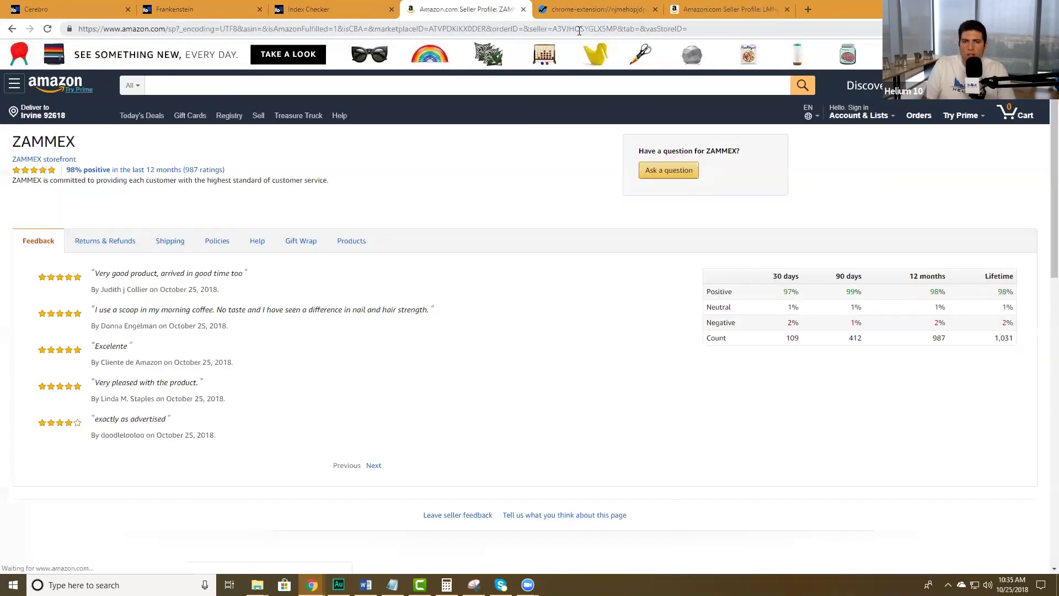
pyautogui.doubleClick(612, 32)
pyautogui.hotkey('ctrl', 'c')
pyautogui.click(328, 9)
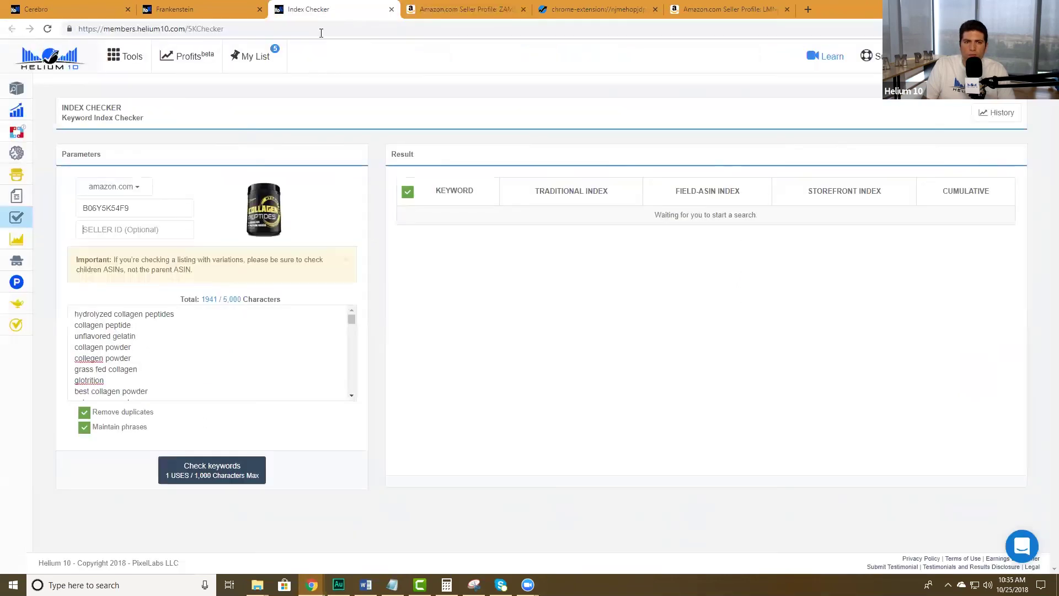
pyautogui.click(142, 224)
pyautogui.hotkey('ctrl', 'v')
pyautogui.click(254, 478)
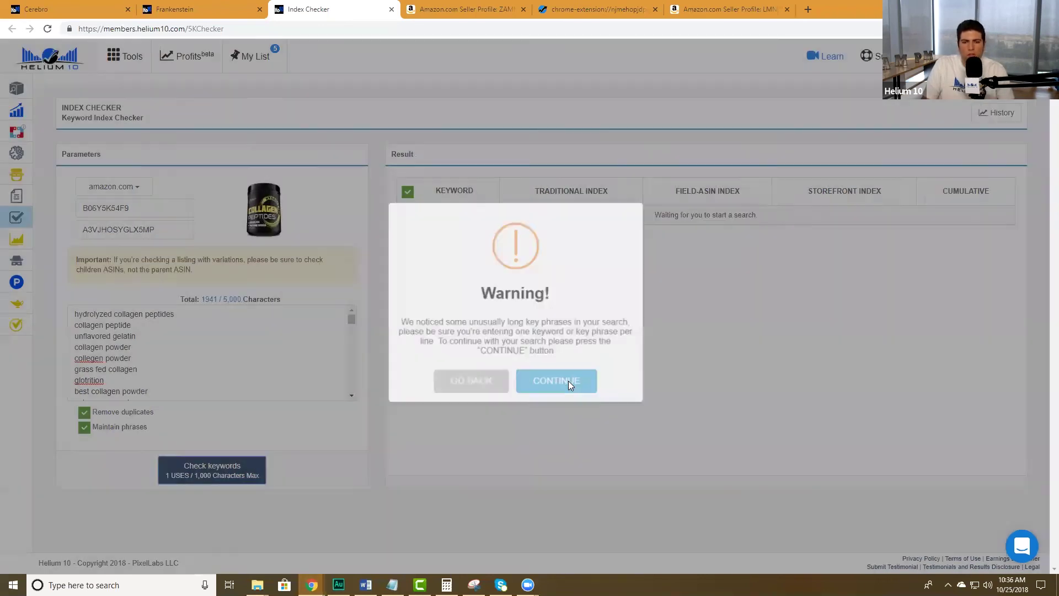
# - Continue the keyword check with the long phrases included and review the index results for "collegen powder" and "custom collagen"
pyautogui.click(568, 381)
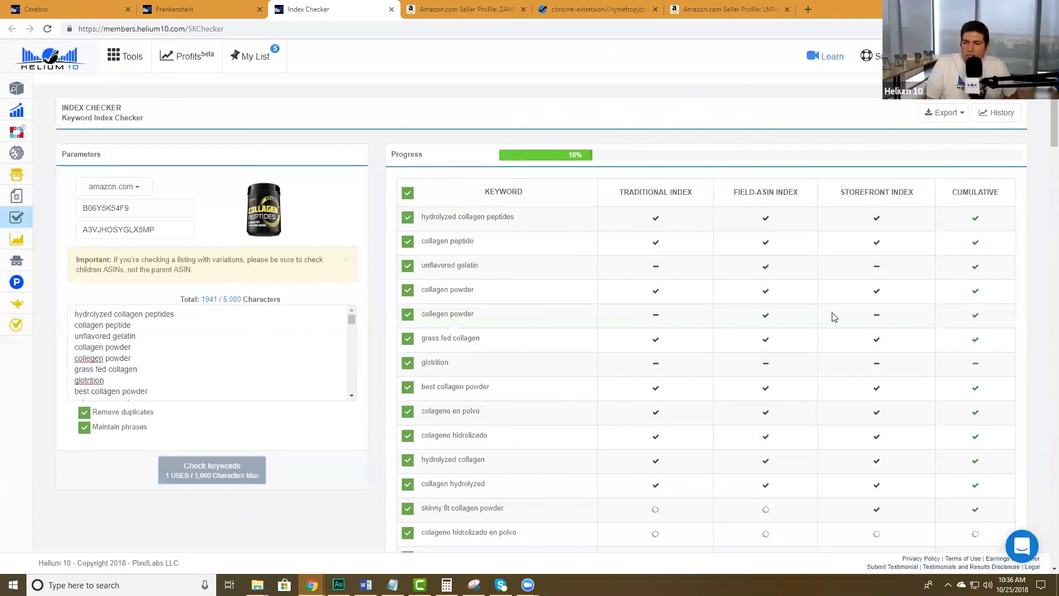
pyautogui.doubleClick(431, 315)
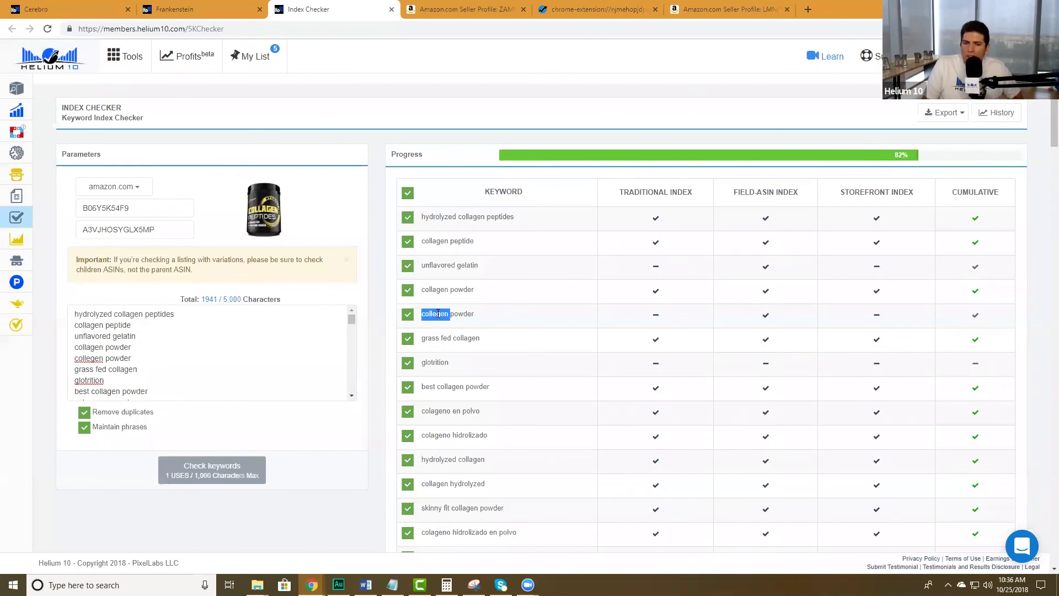
pyautogui.scroll(-2, 438, 314)
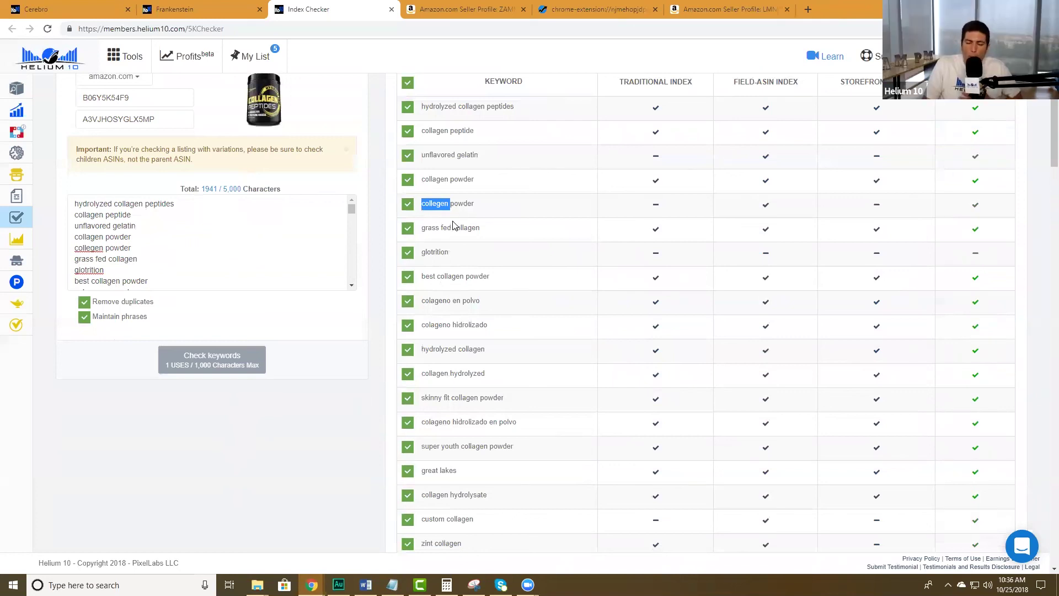
pyautogui.scroll(-2, 452, 225)
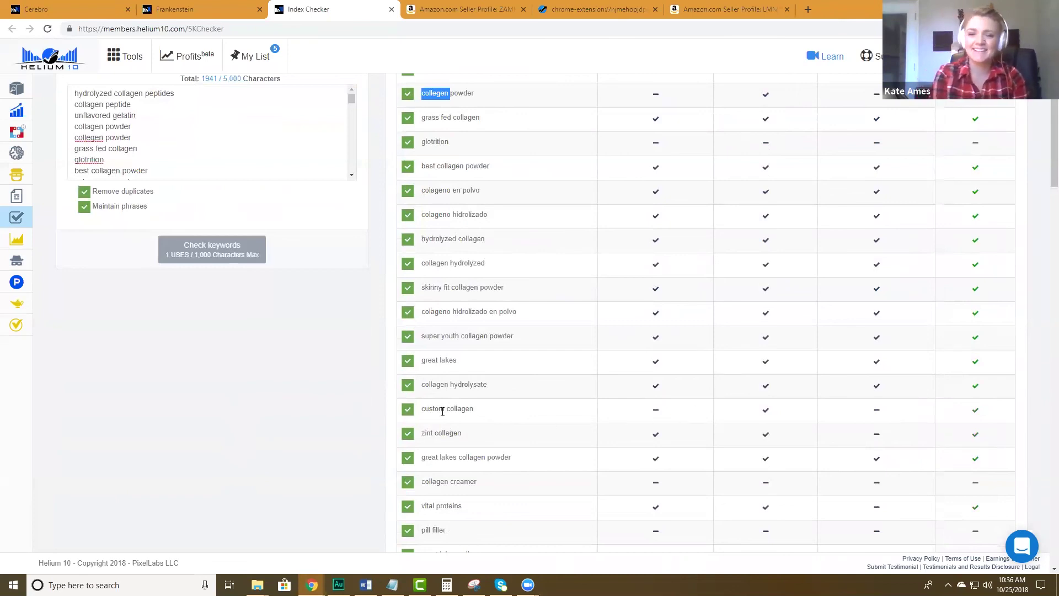
pyautogui.moveTo(422, 408); pyautogui.dragTo(474, 410)
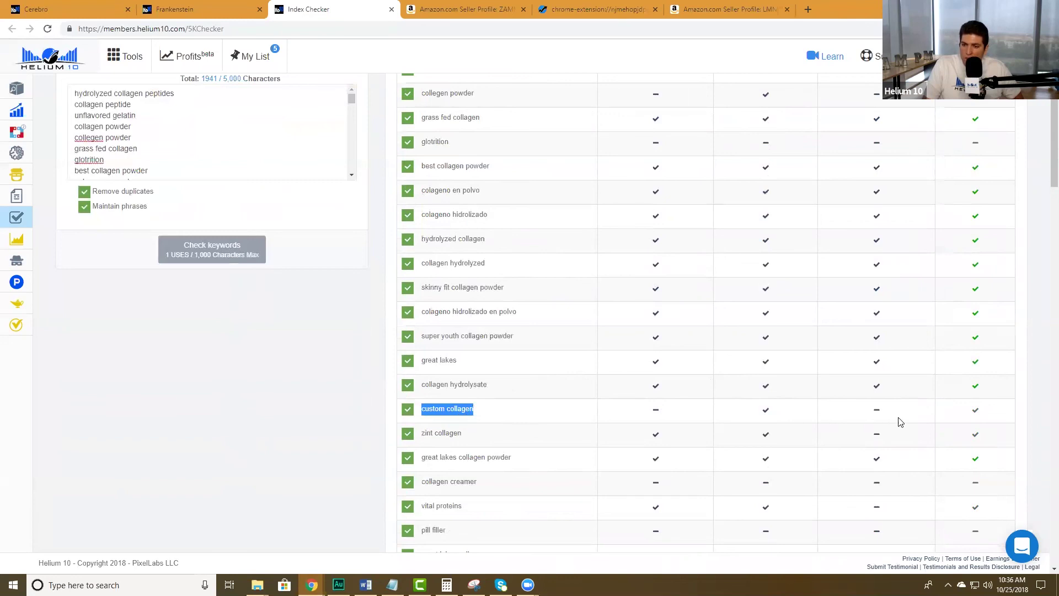
pyautogui.scroll(-2, 754, 419)
pyautogui.scroll(-1, 755, 420)
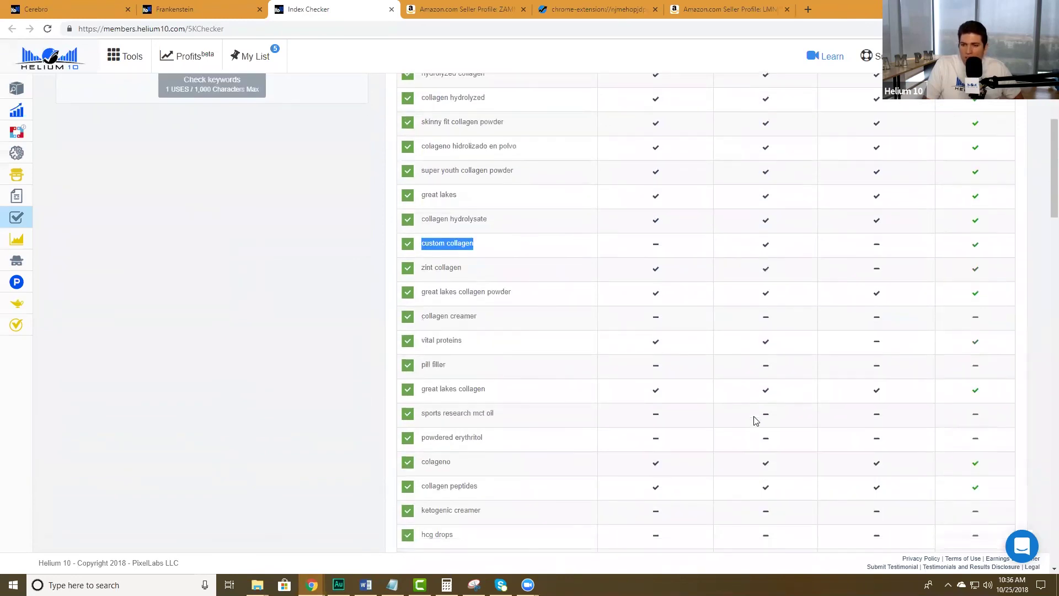
pyautogui.scroll(-2, 756, 420)
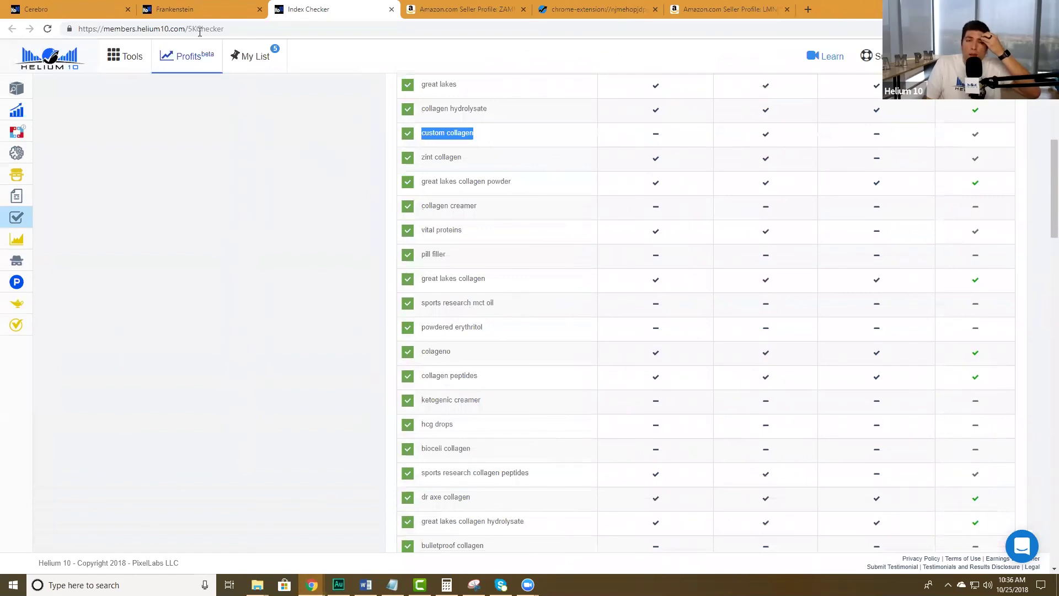
# - Revisit the Cerebro keyword list and examine the Index Checker results for "gelatin powder unflavored" and "hcg drops for weight loss"
pyautogui.click(208, 10)
pyautogui.click(82, 9)
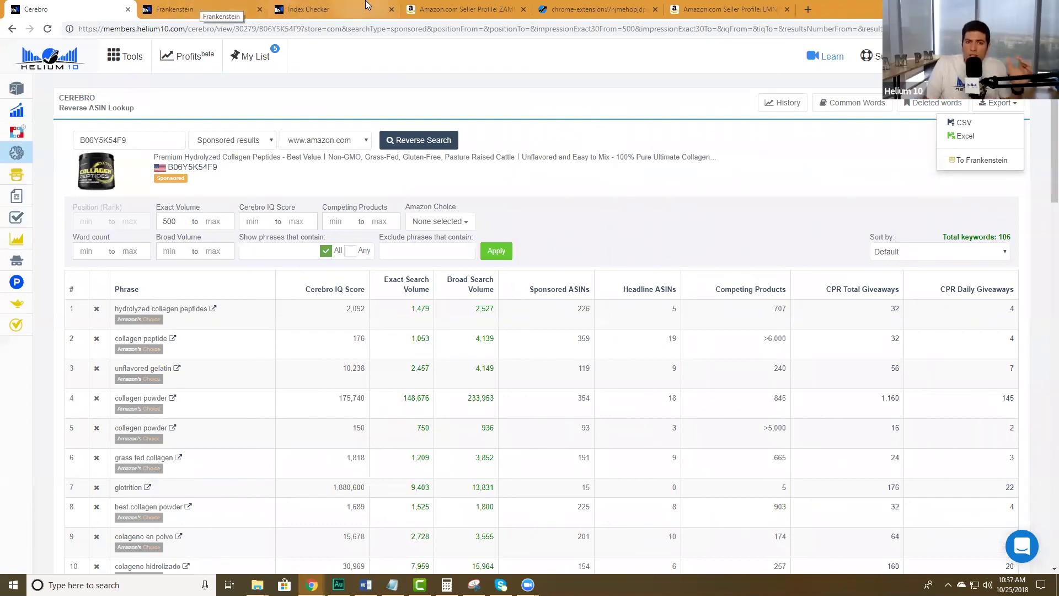
pyautogui.click(325, 12)
pyautogui.click(506, 367)
pyautogui.scroll(-2, 584, 341)
pyautogui.scroll(-3, 588, 341)
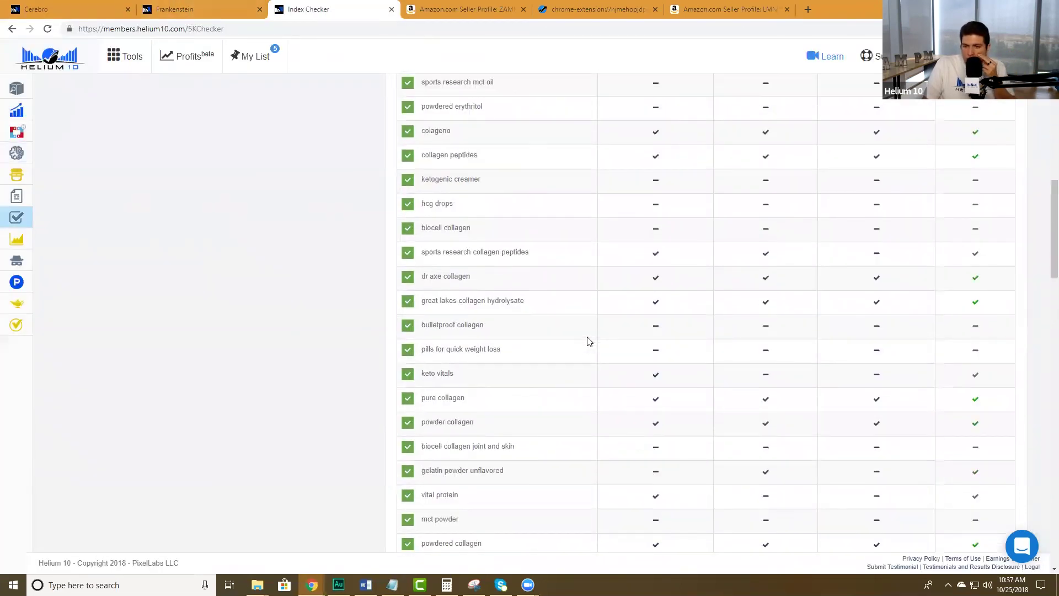
pyautogui.scroll(-1, 589, 340)
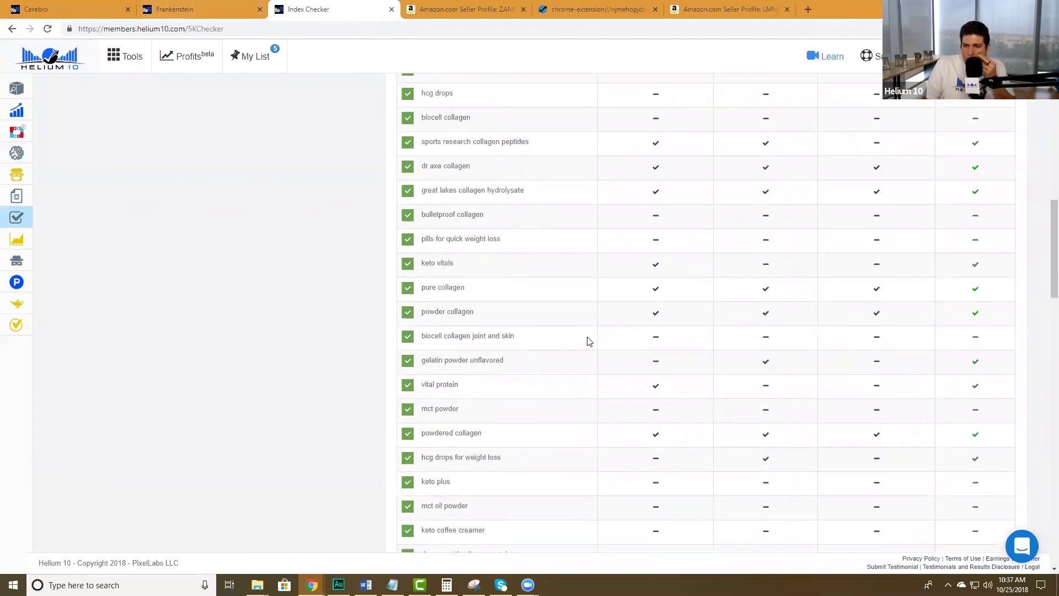
pyautogui.tripleClick(485, 361)
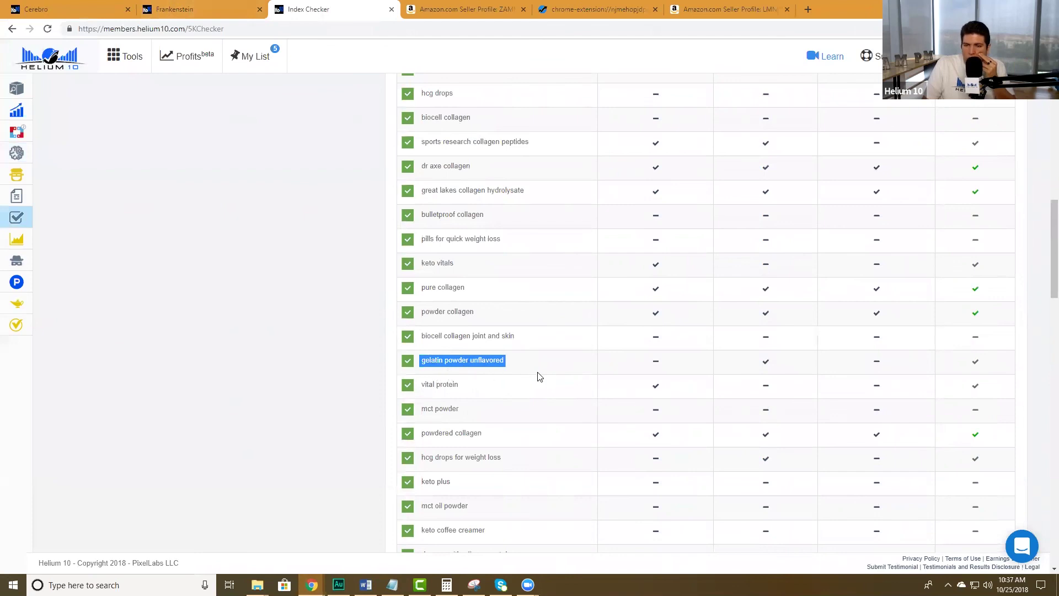
pyautogui.scroll(-1, 539, 377)
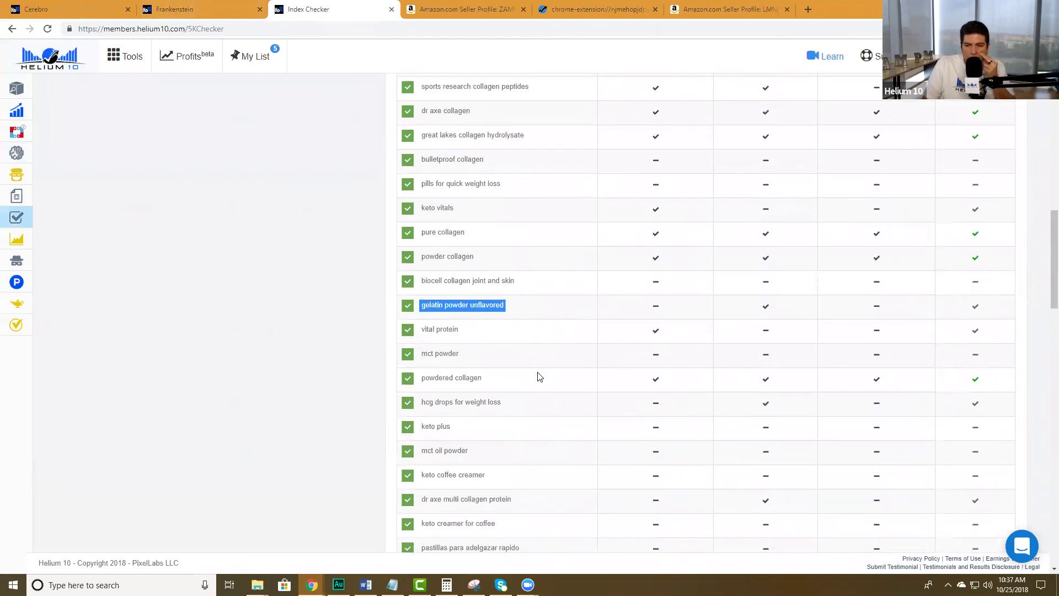
pyautogui.moveTo(505, 402); pyautogui.dragTo(426, 414)
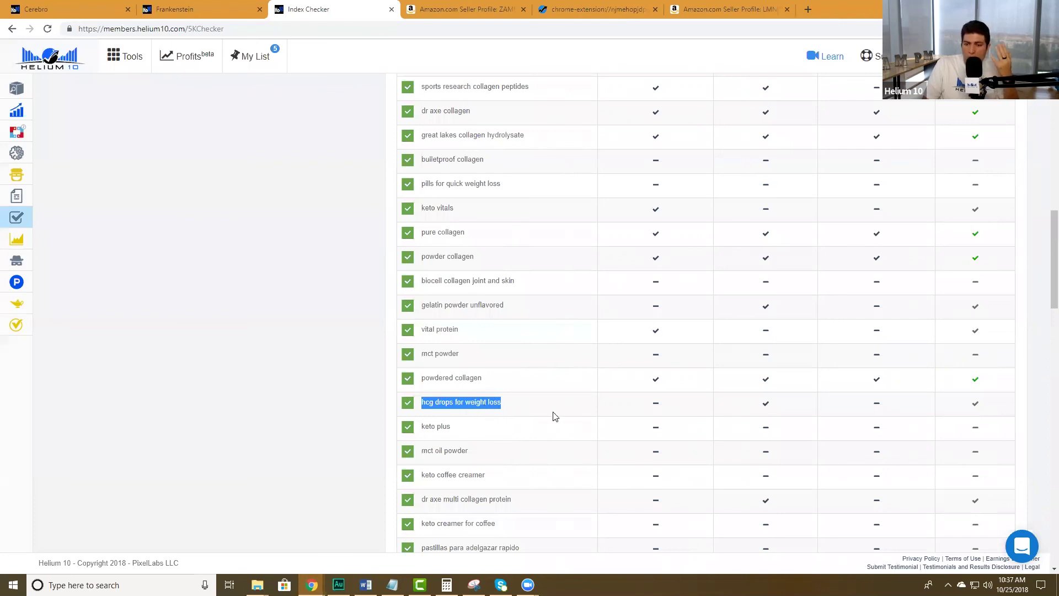
# - Examine the index results for "collagen peptides pills" and the keywords around it, and return to the Cerebro keyword list
pyautogui.scroll(-5, 579, 416)
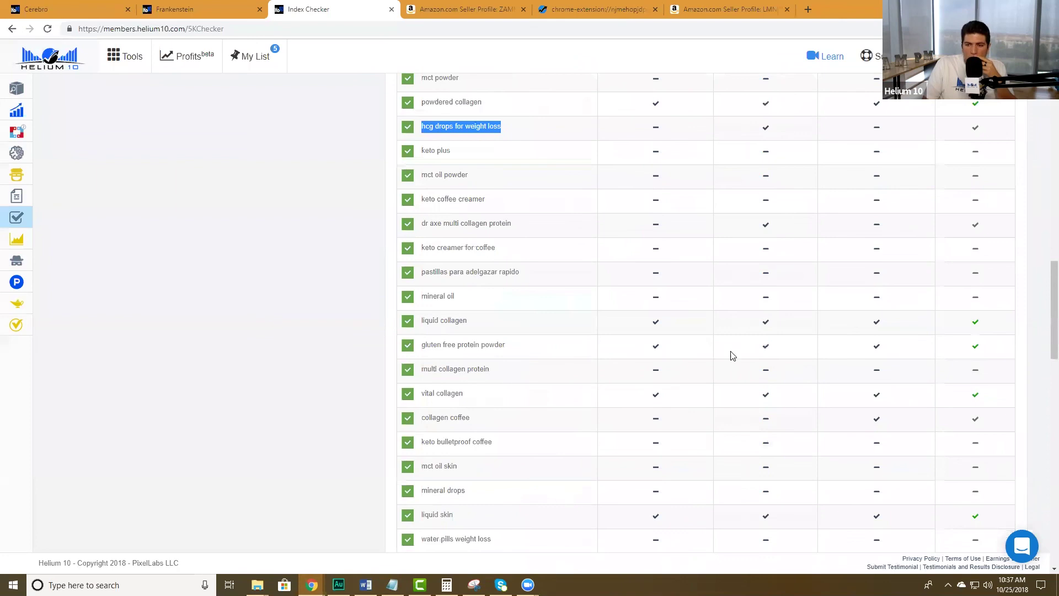
pyautogui.scroll(-3, 708, 417)
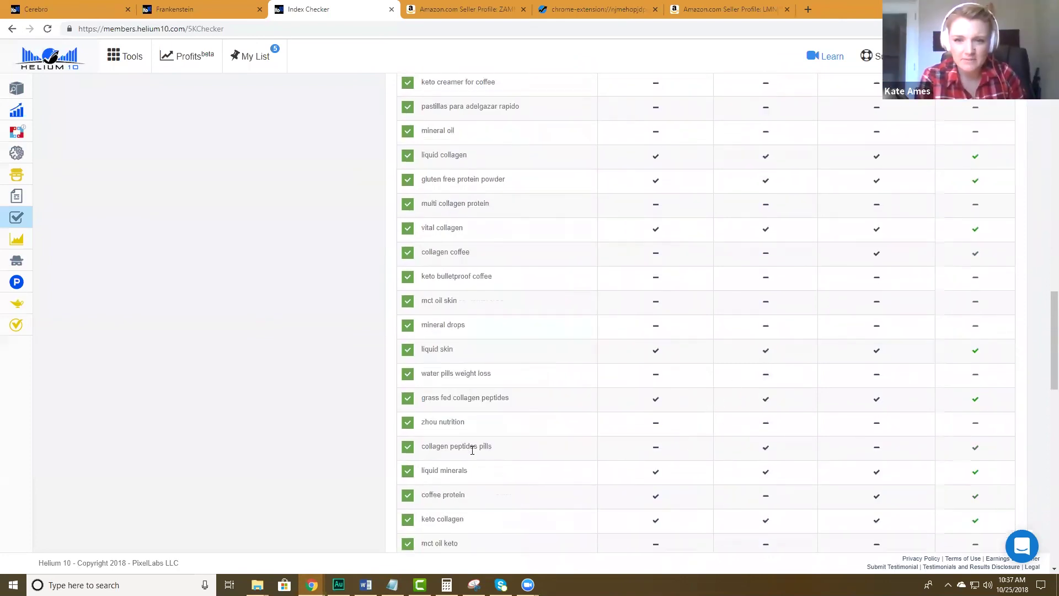
pyautogui.moveTo(492, 447); pyautogui.dragTo(419, 449)
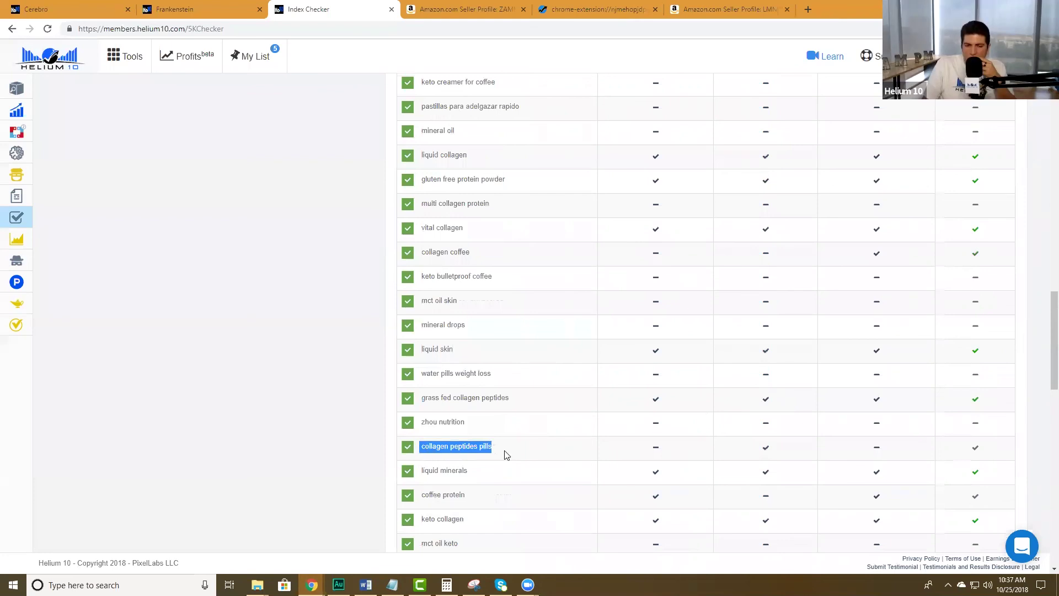
pyautogui.doubleClick(487, 449)
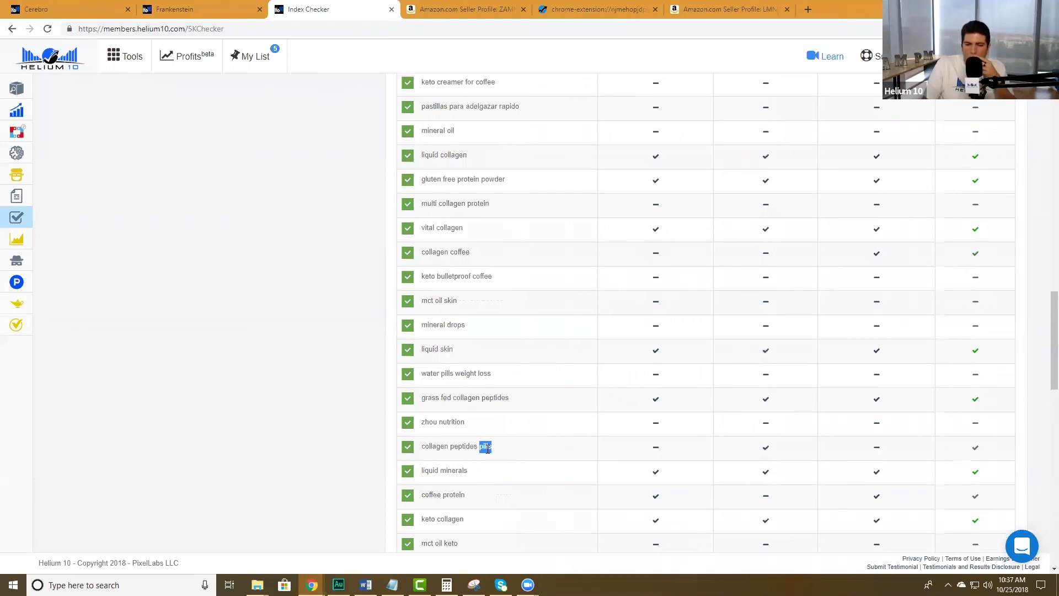
pyautogui.scroll(-1, 545, 438)
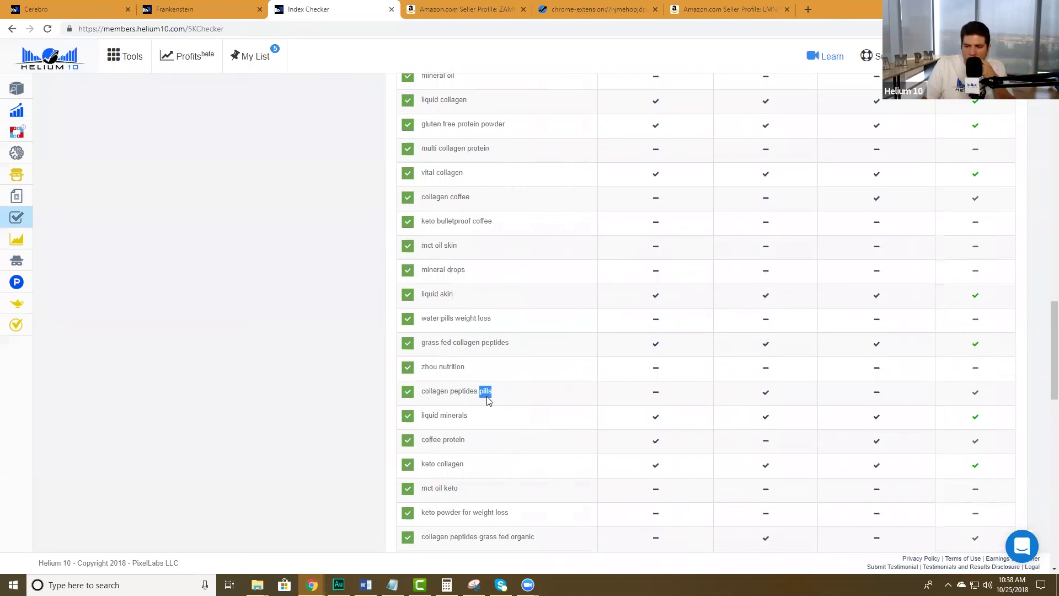
pyautogui.scroll(-4, 488, 398)
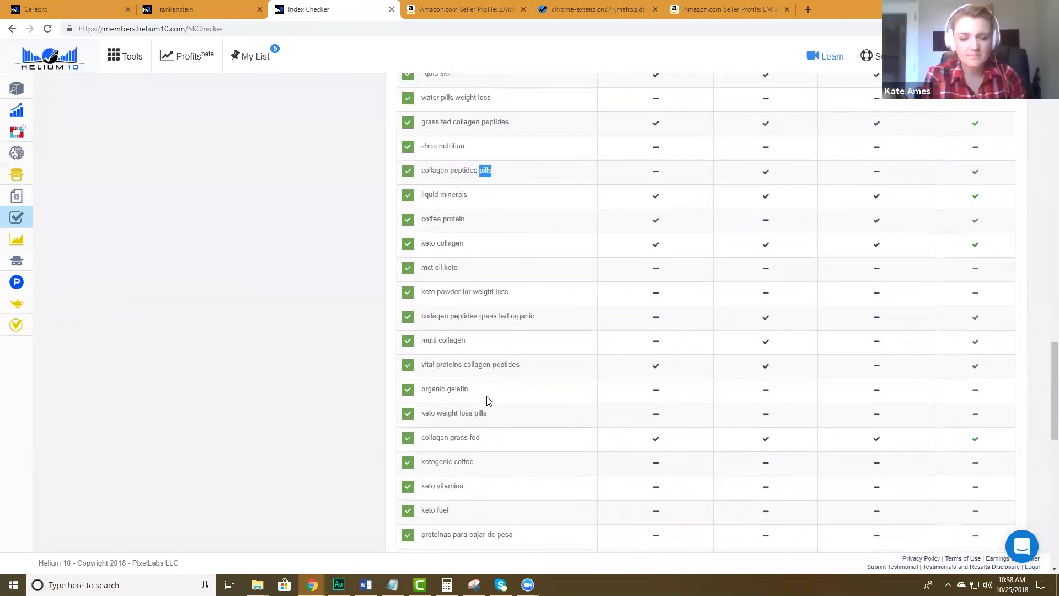
pyautogui.scroll(8, 488, 401)
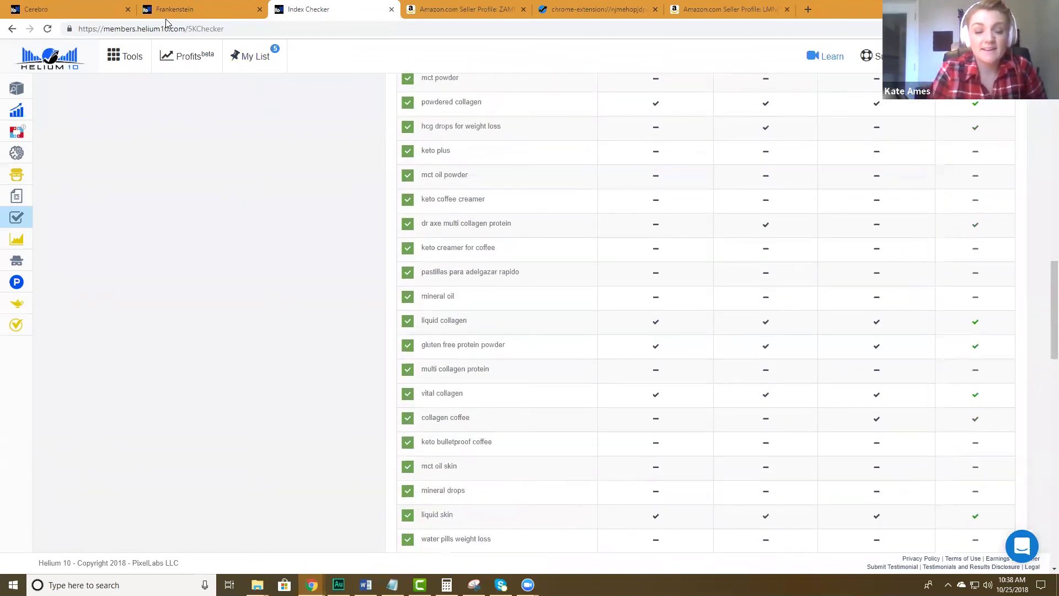
pyautogui.click(53, 11)
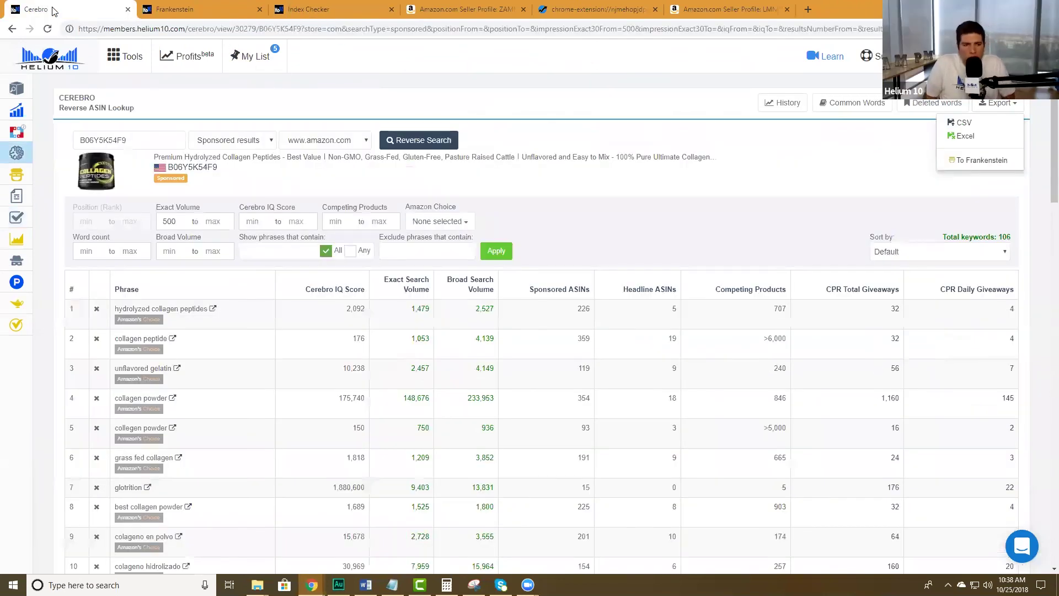